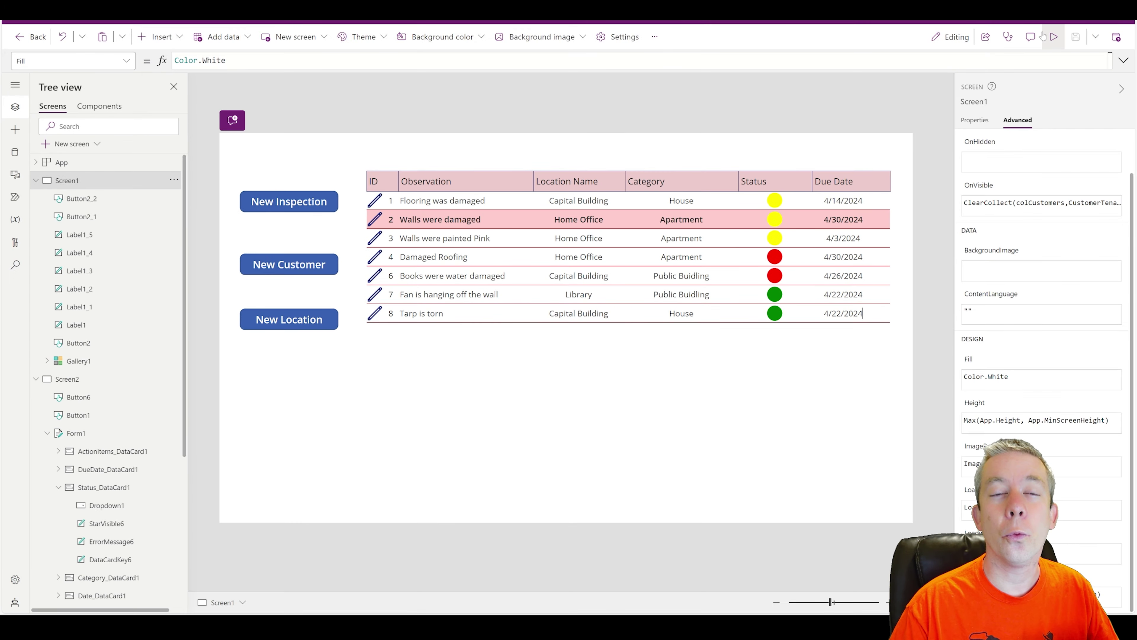
Step: Preview the app, visit the New Inspection, New Customer and New Location screens, and return to the editor
{"action": "left_click", "coordinate": [1053, 37]}
{"action": "left_click", "coordinate": [197, 150]}
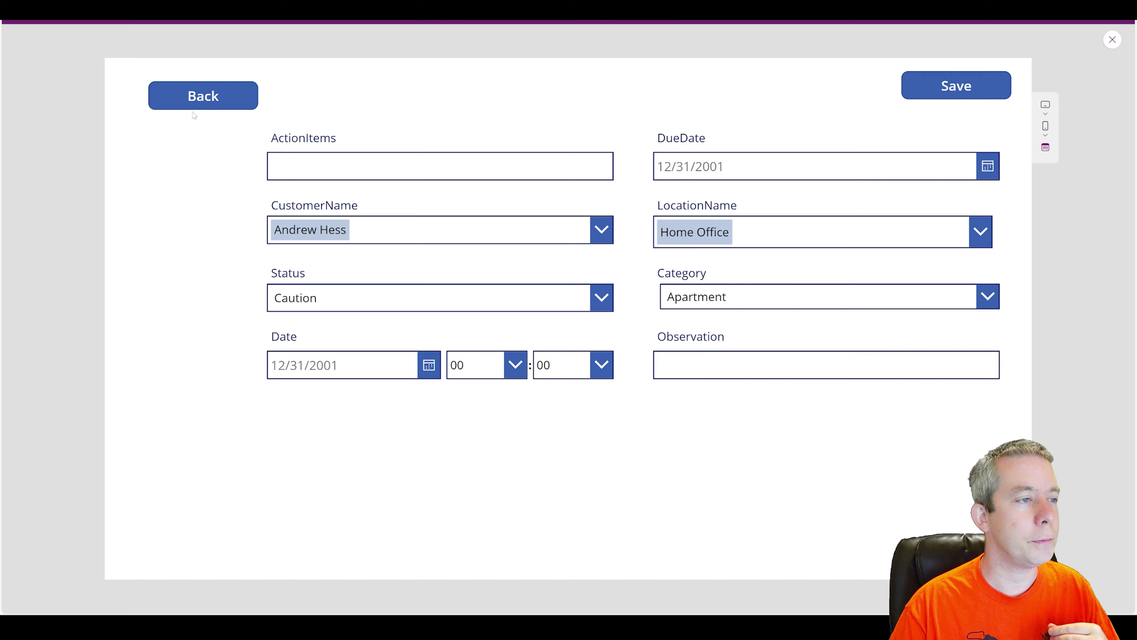
{"action": "left_click", "coordinate": [195, 106]}
{"action": "left_click", "coordinate": [198, 233]}
{"action": "left_click", "coordinate": [203, 99]}
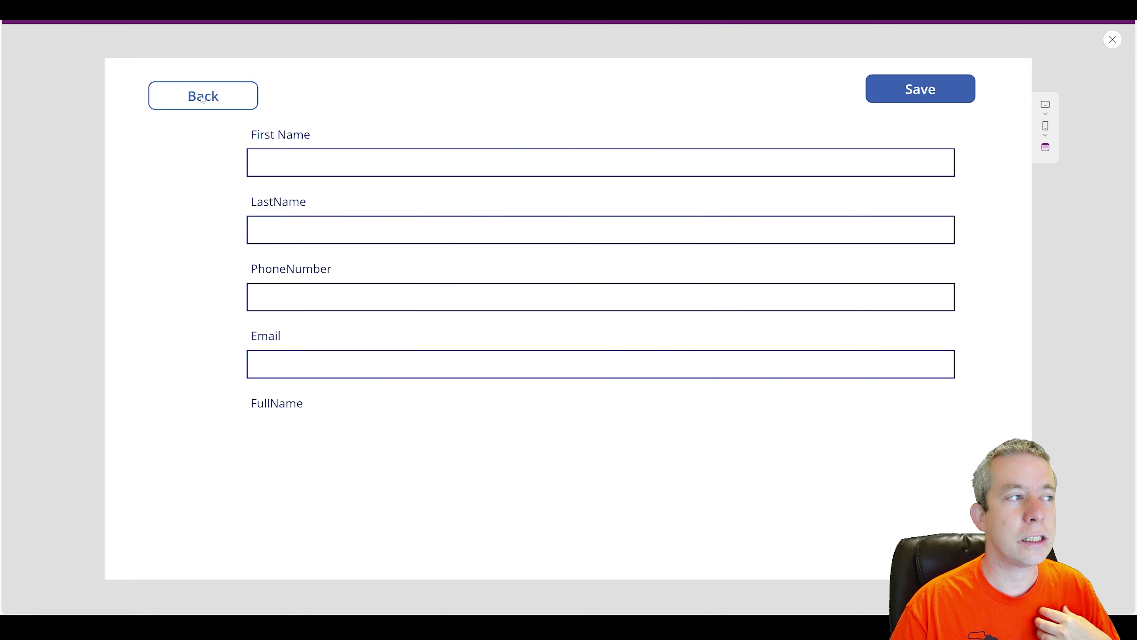
{"action": "left_click", "coordinate": [198, 307]}
{"action": "left_click", "coordinate": [192, 99]}
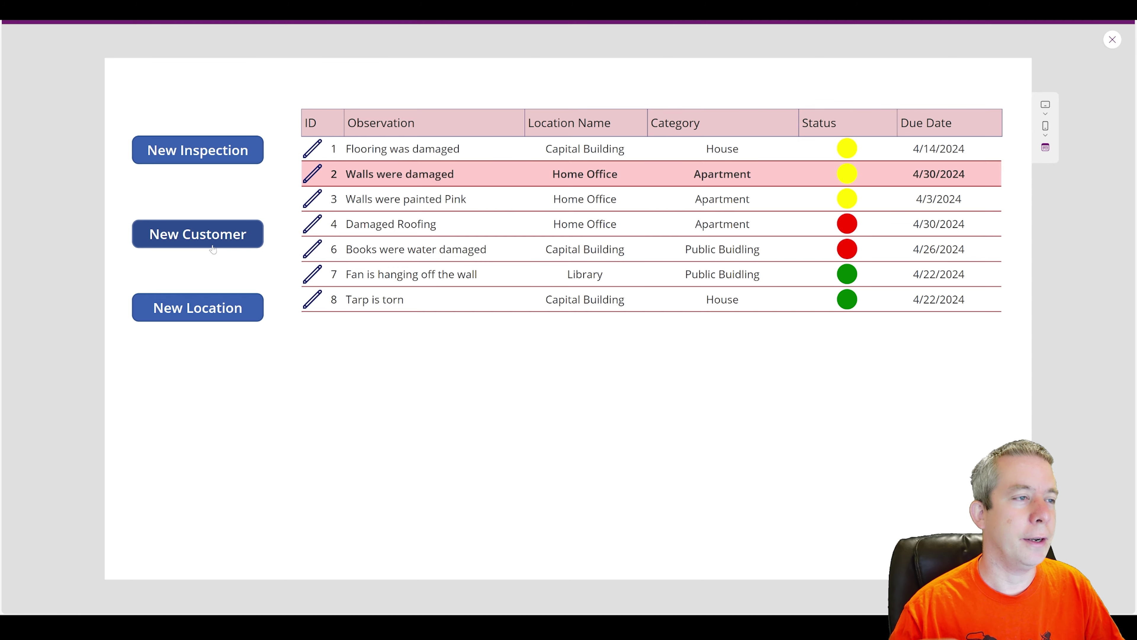
{"action": "key", "text": "Escape"}
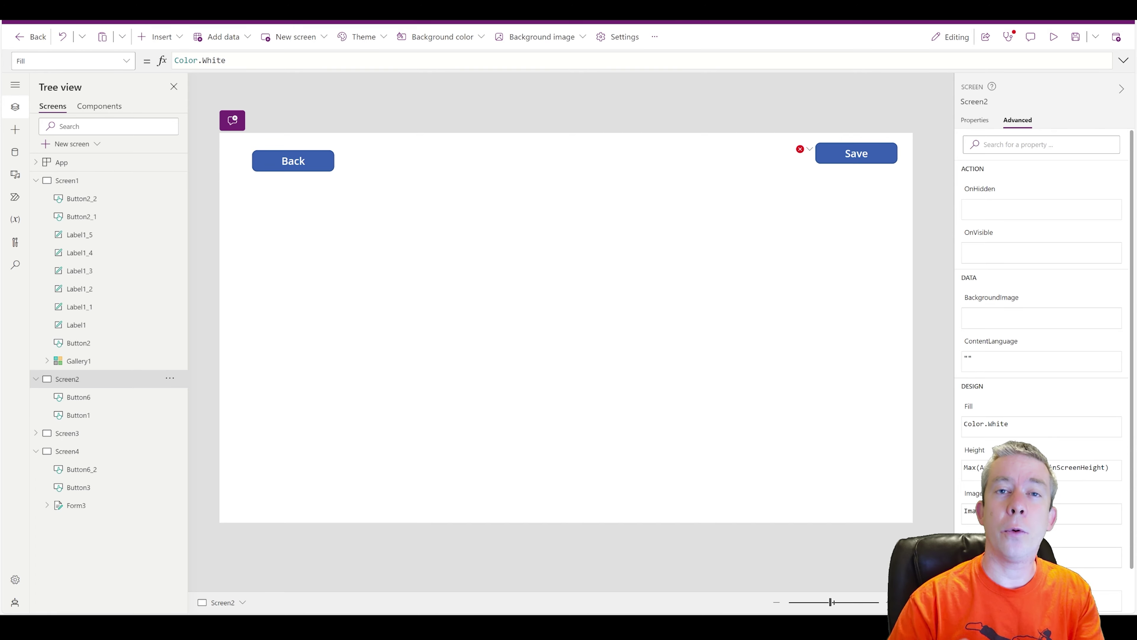
Step: Inspect the Save button's OnSelect formula on Screen2 and undo the deletion of the inspection form
{"action": "left_click", "coordinate": [846, 153]}
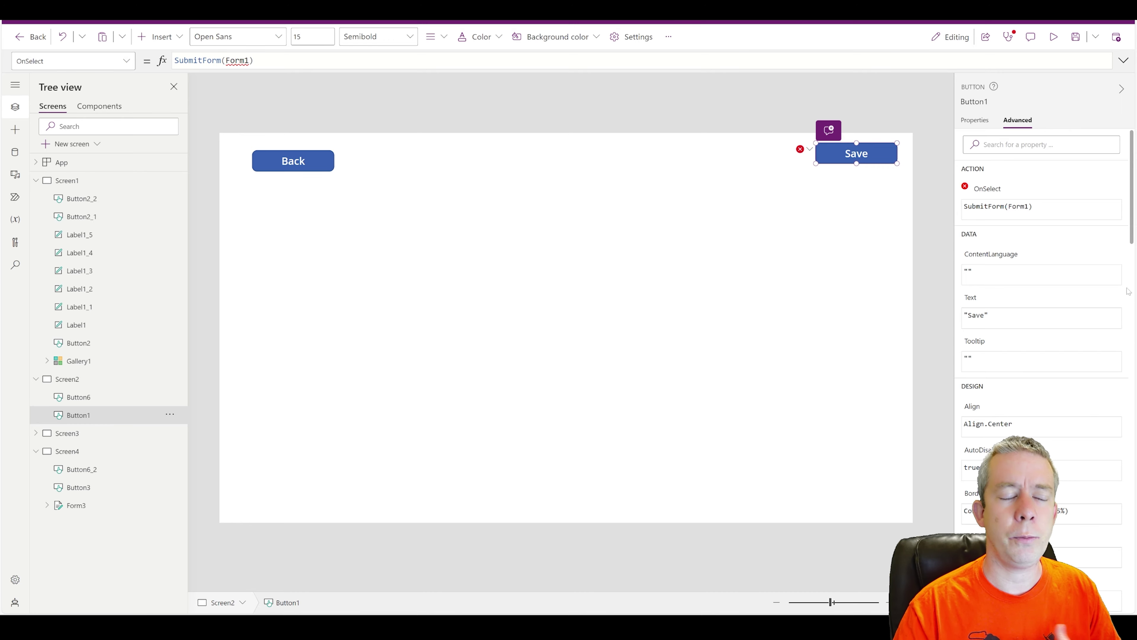
{"action": "left_click", "coordinate": [403, 338]}
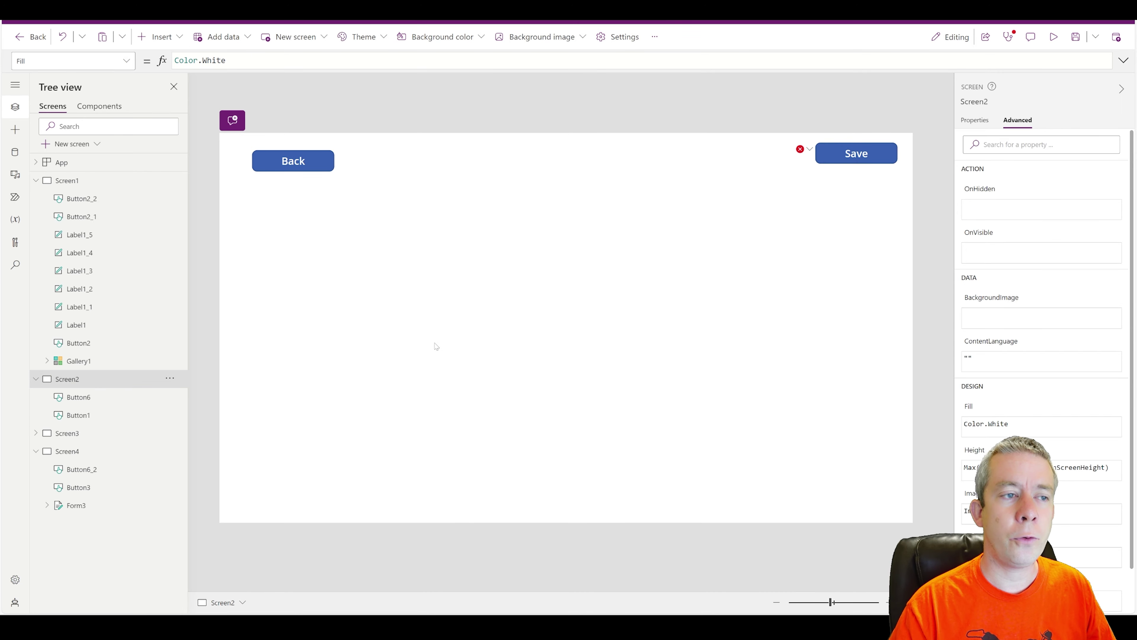
{"action": "key", "text": "ctrl+z"}
Step: Select the whole inspection form, Form1, on Screen2 and delete it
{"action": "left_click", "coordinate": [416, 237]}
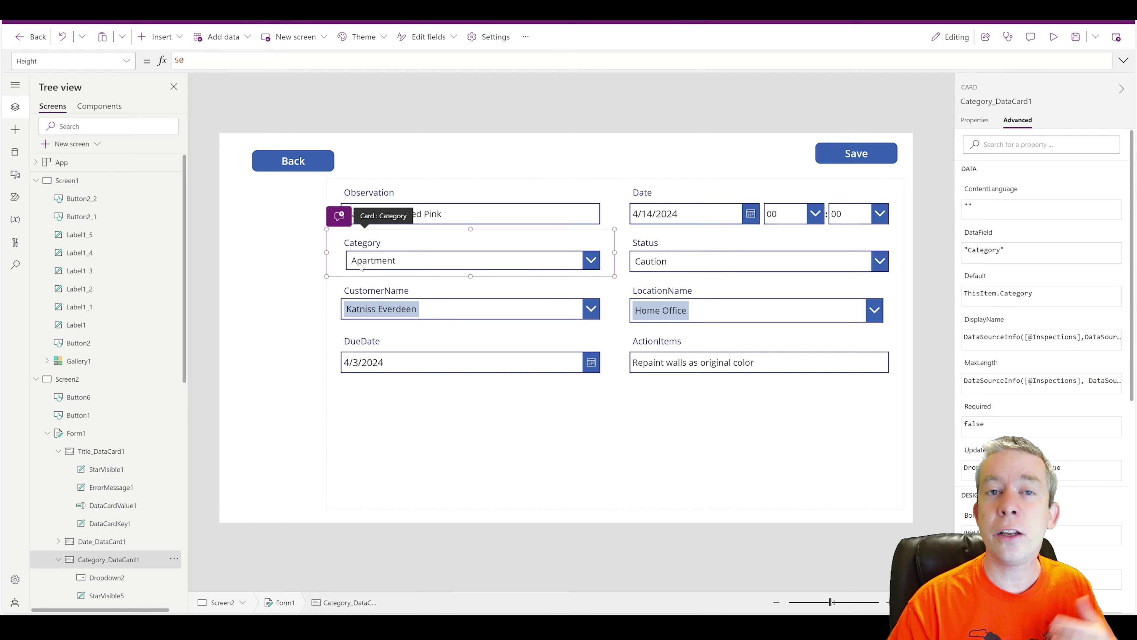
{"action": "left_click", "coordinate": [395, 250]}
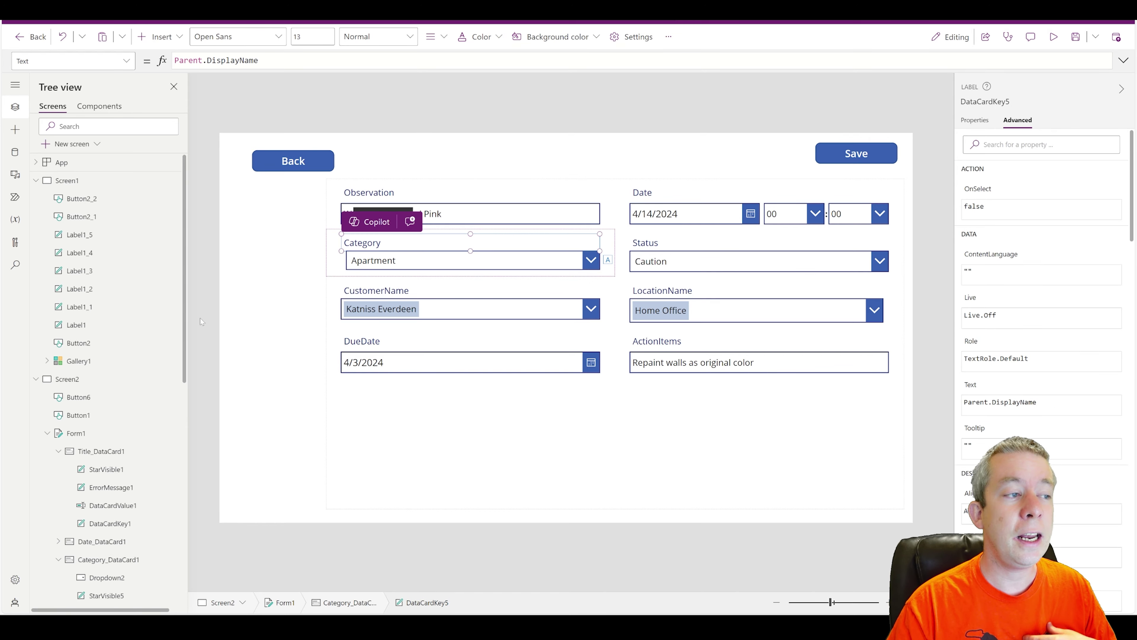
{"action": "scroll", "coordinate": [114, 305], "scroll_direction": "down", "scroll_amount": 5}
{"action": "left_click", "coordinate": [111, 274]}
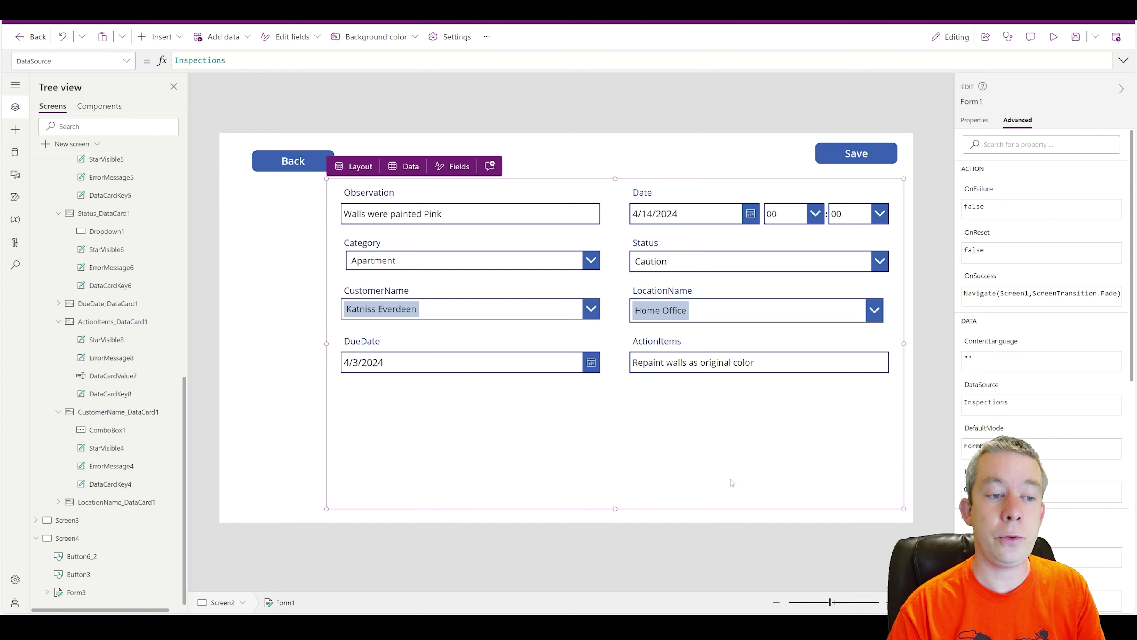
{"action": "key", "text": "Delete"}
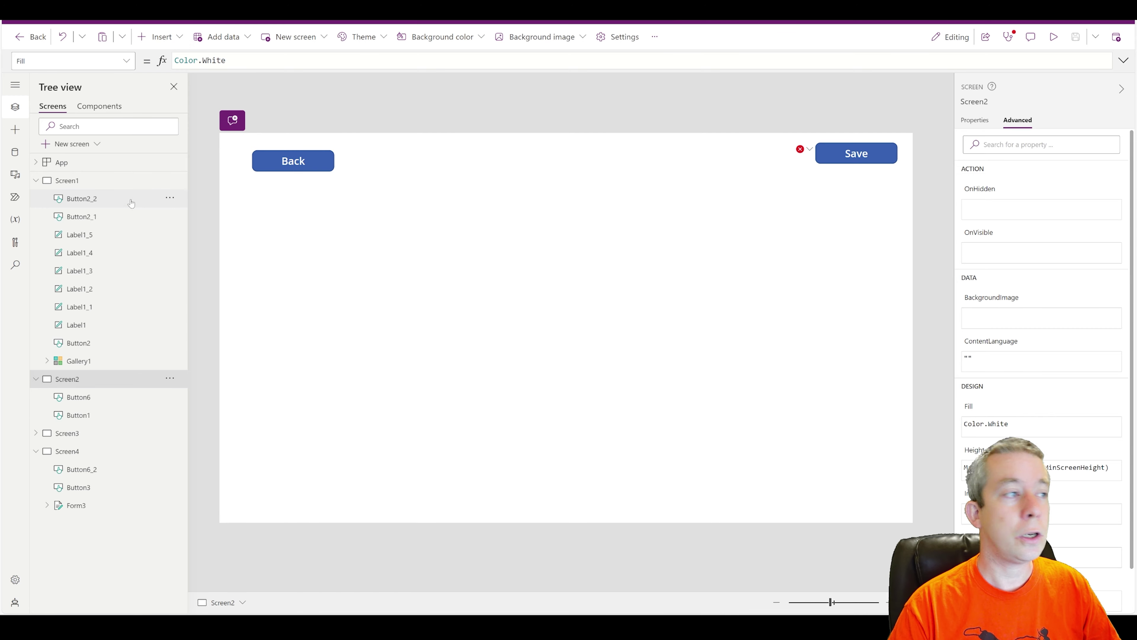
Step: On Screen1, check the gallery's edit icon formula and remove NewForm(Form1); from the New Inspection button's OnSelect formula
{"action": "left_click", "coordinate": [65, 181]}
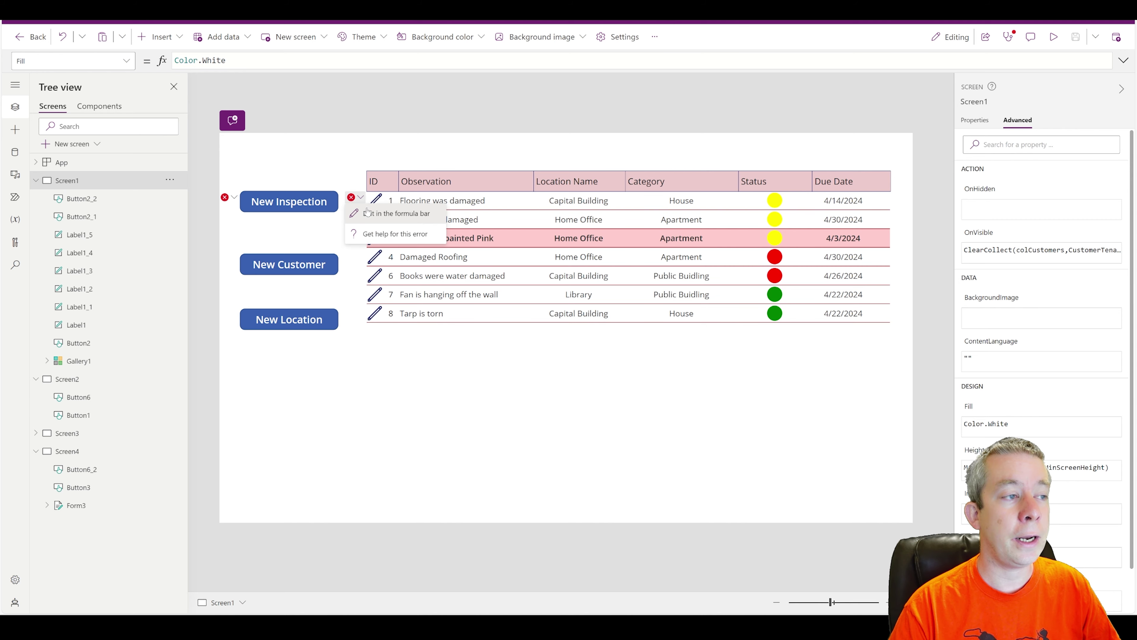
{"action": "left_click", "coordinate": [372, 200]}
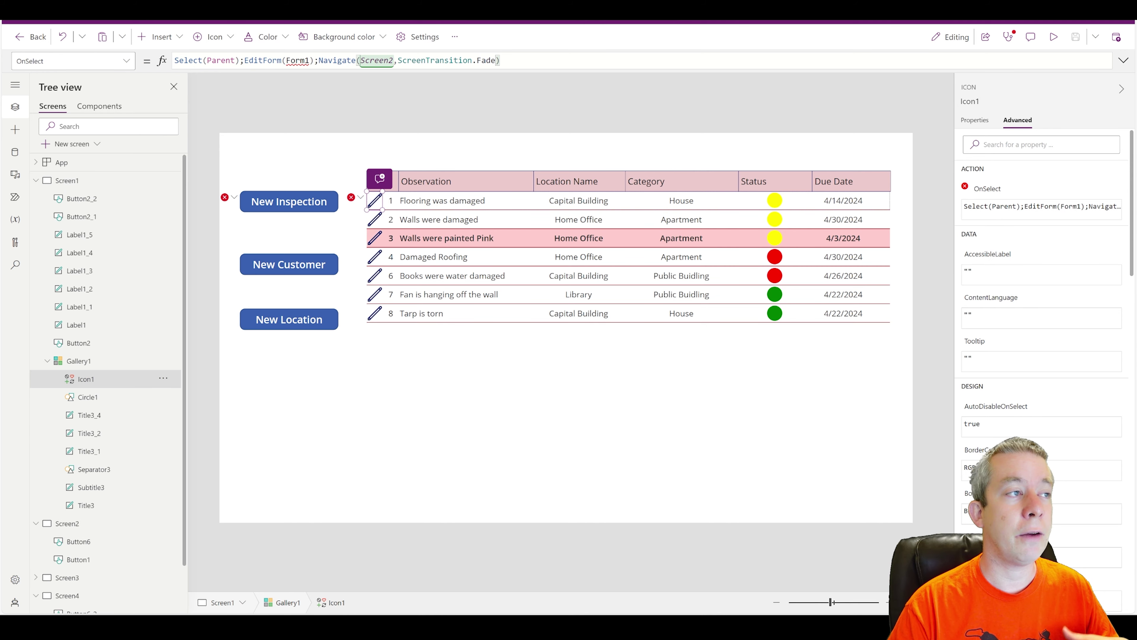
{"action": "left_click", "coordinate": [268, 200]}
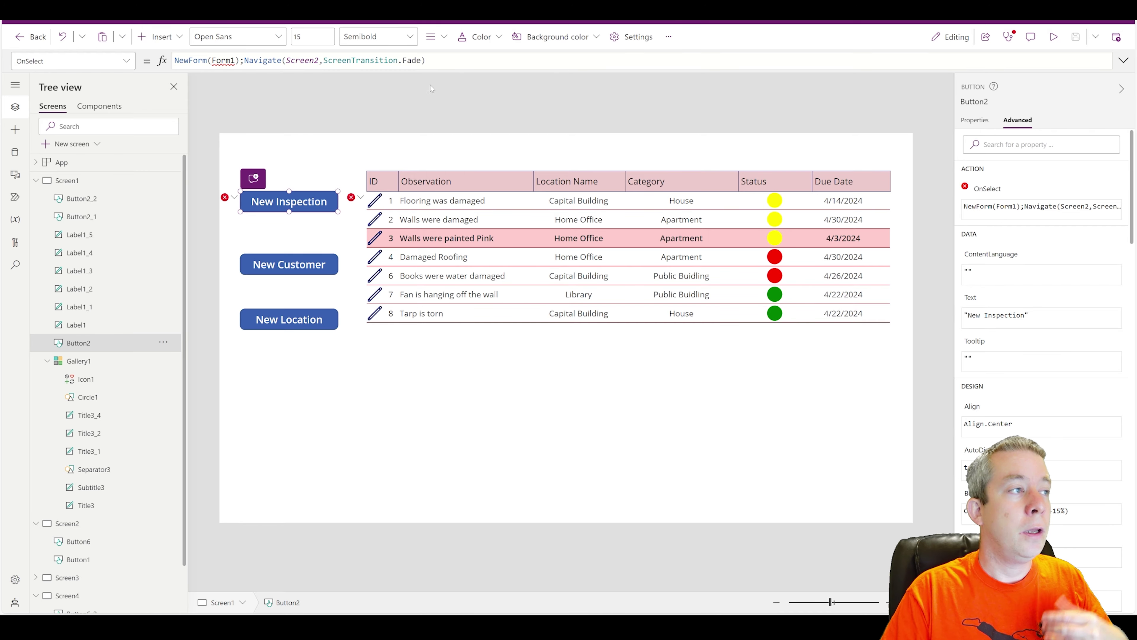
{"action": "left_click_drag", "start_coordinate": [243, 60], "coordinate": [175, 60]}
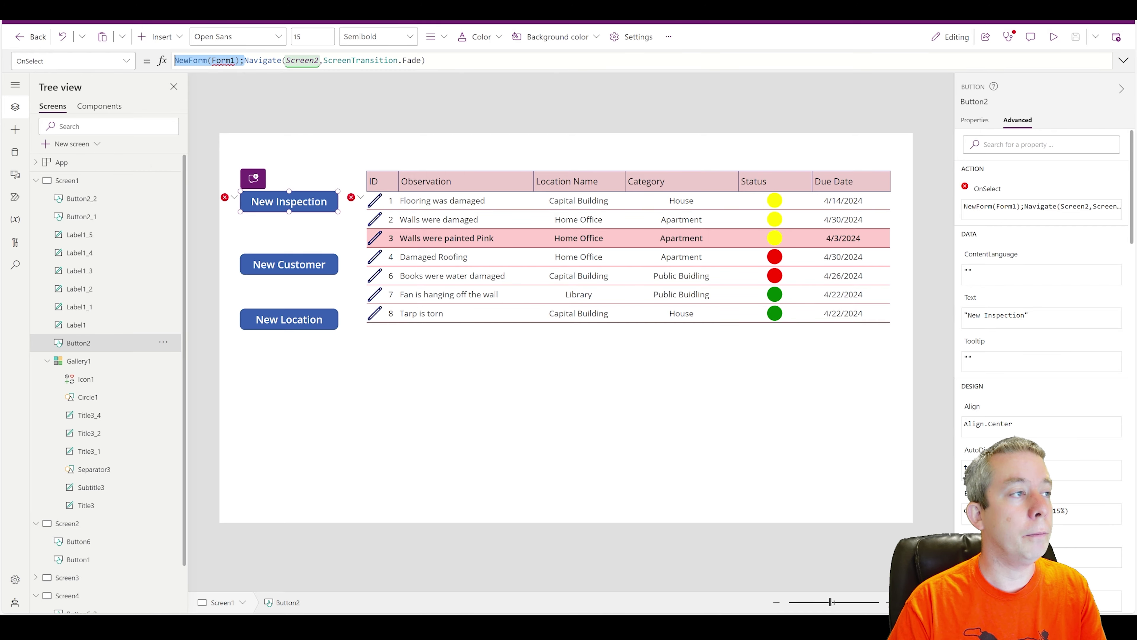
{"action": "key", "text": "BackSpace"}
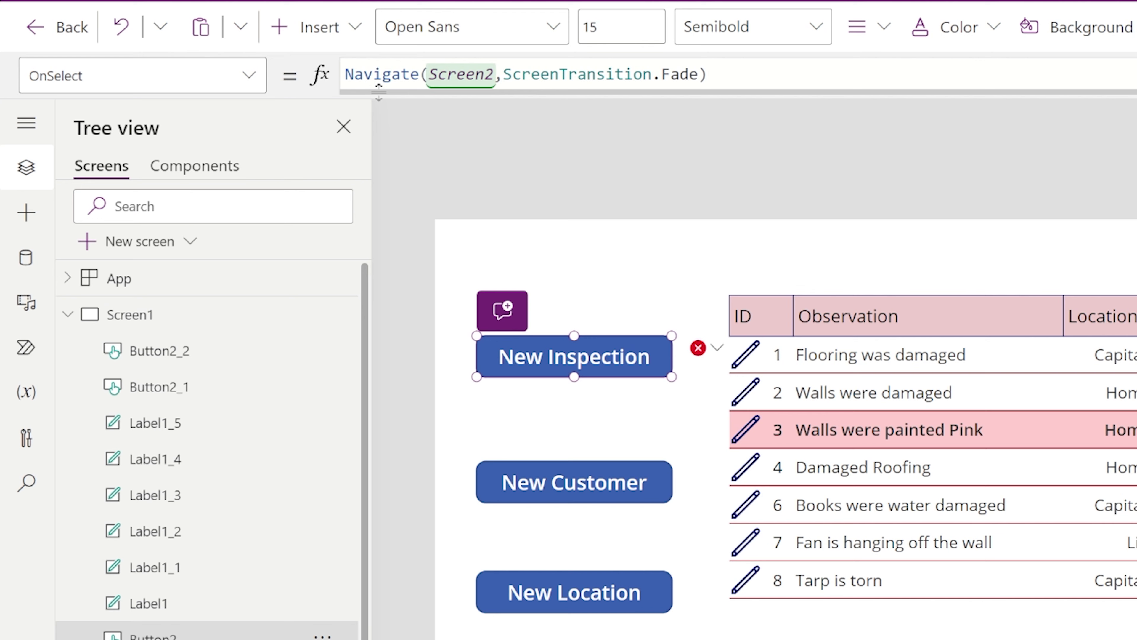
Step: Insert Set(varInspectionForm,"New"); before the Navigate call in the New Inspection button's OnSelect formula
{"action": "type", "text": "Set(varIN"}
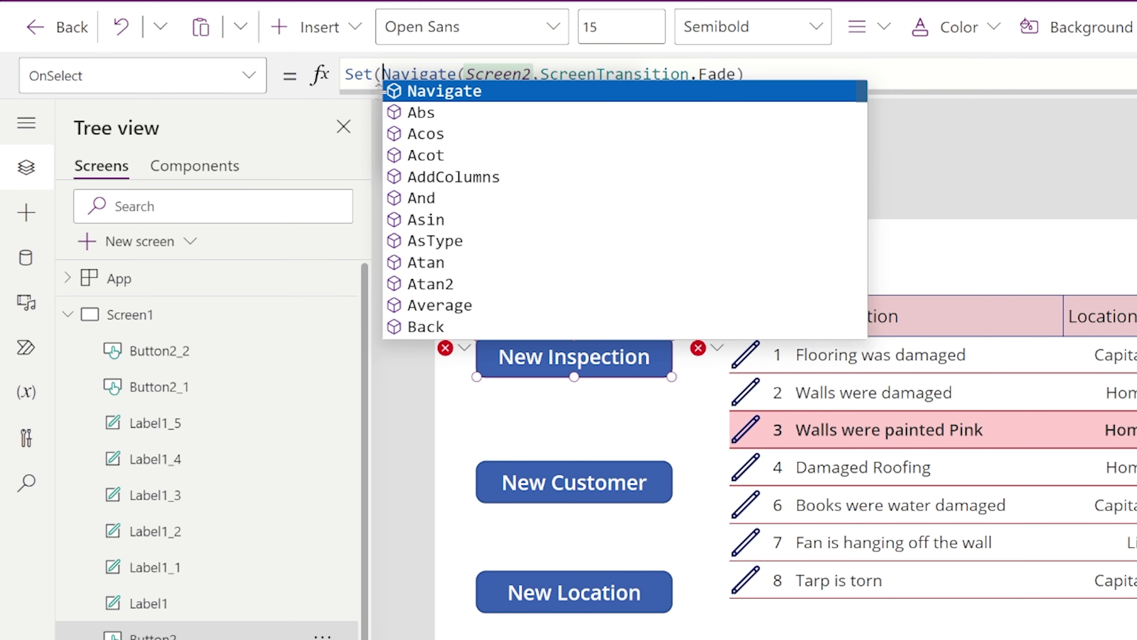
{"action": "key", "text": "BackSpace"}
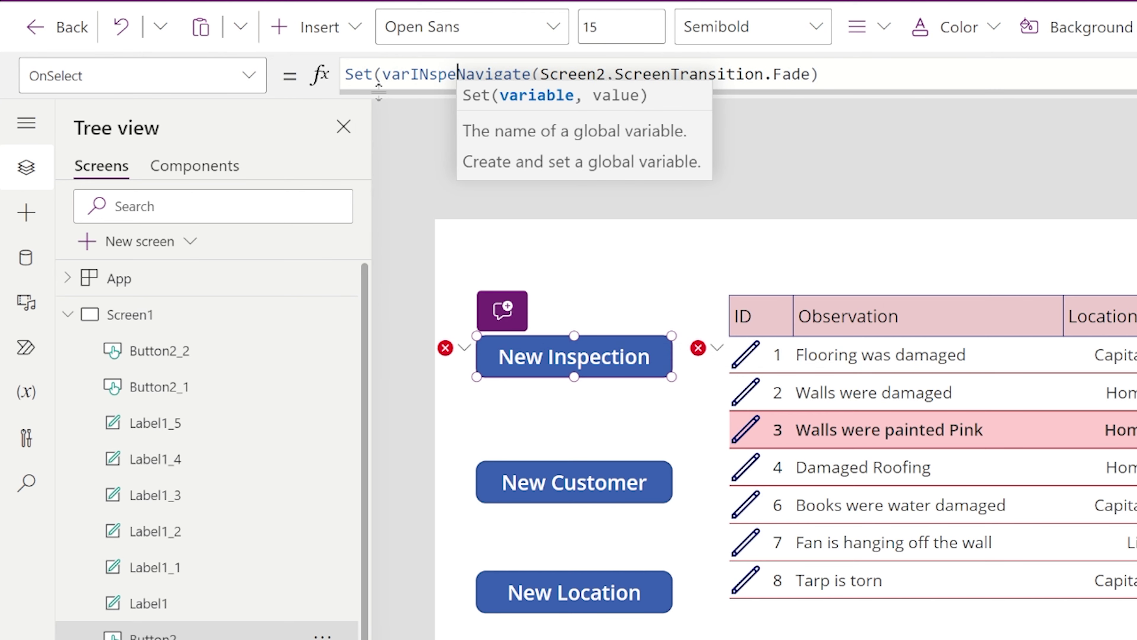
{"action": "type", "text": "nsp"}
{"action": "type", "text": "ectionForm,\""}
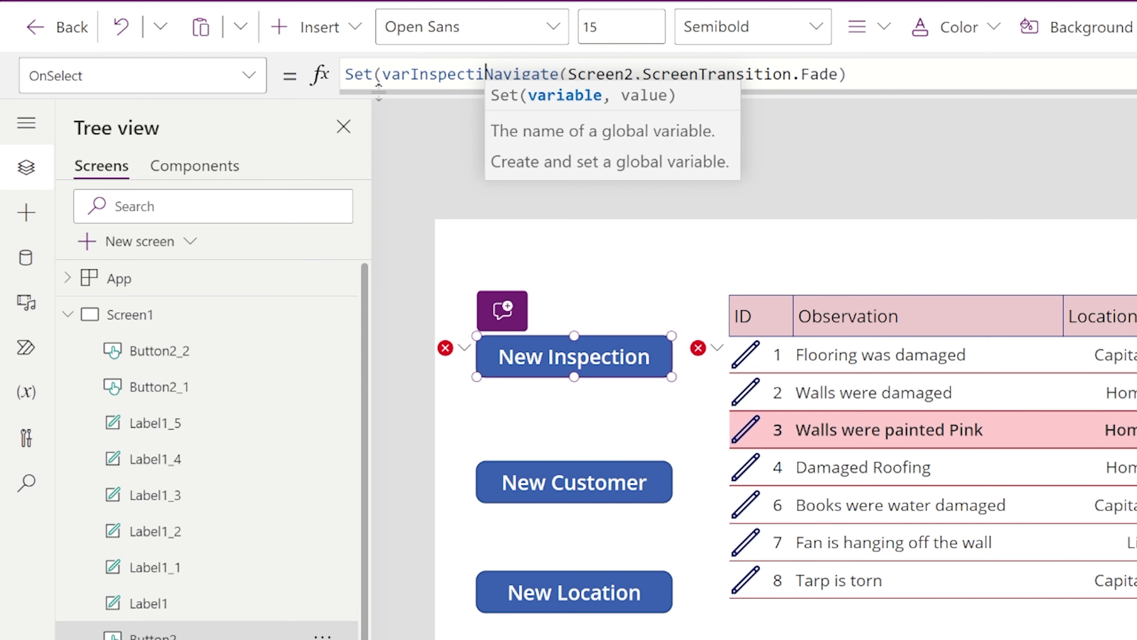
{"action": "type", "text": "New"}
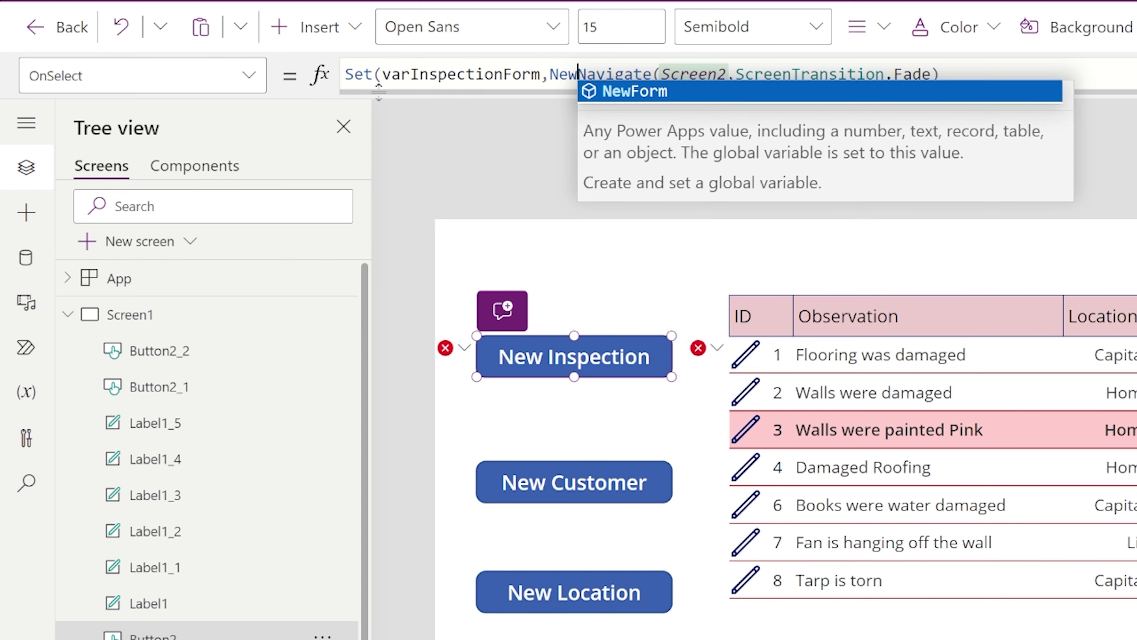
{"action": "key", "text": "BackSpace"}
{"action": "key", "text": "BackSpace"}
{"action": "type", "text": "\"New\")"}
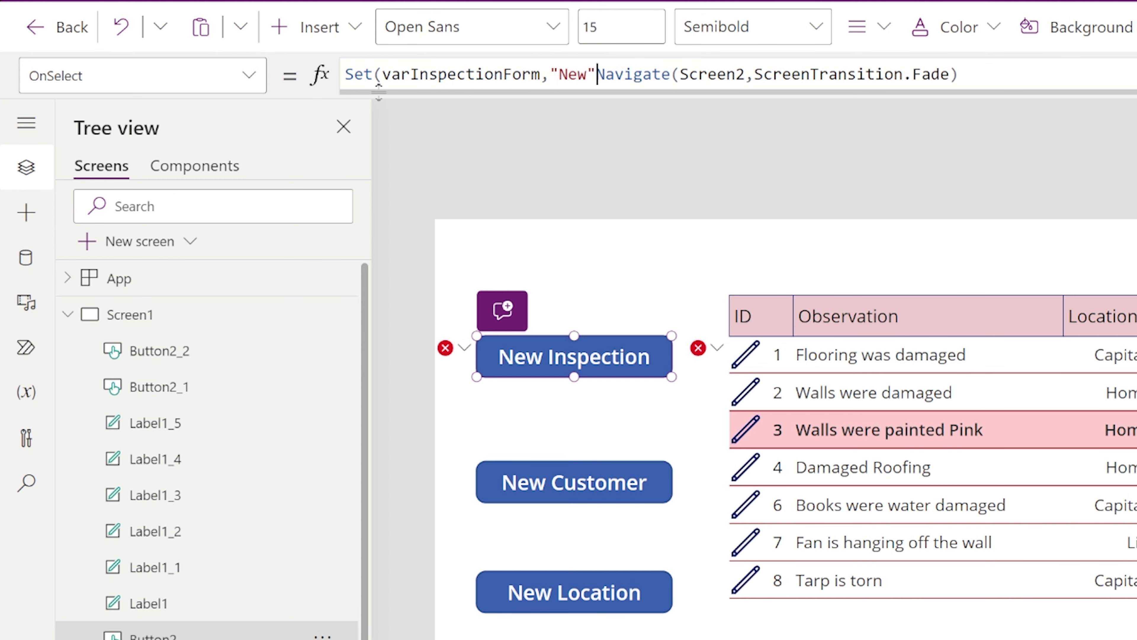
{"action": "type", "text": ";"}
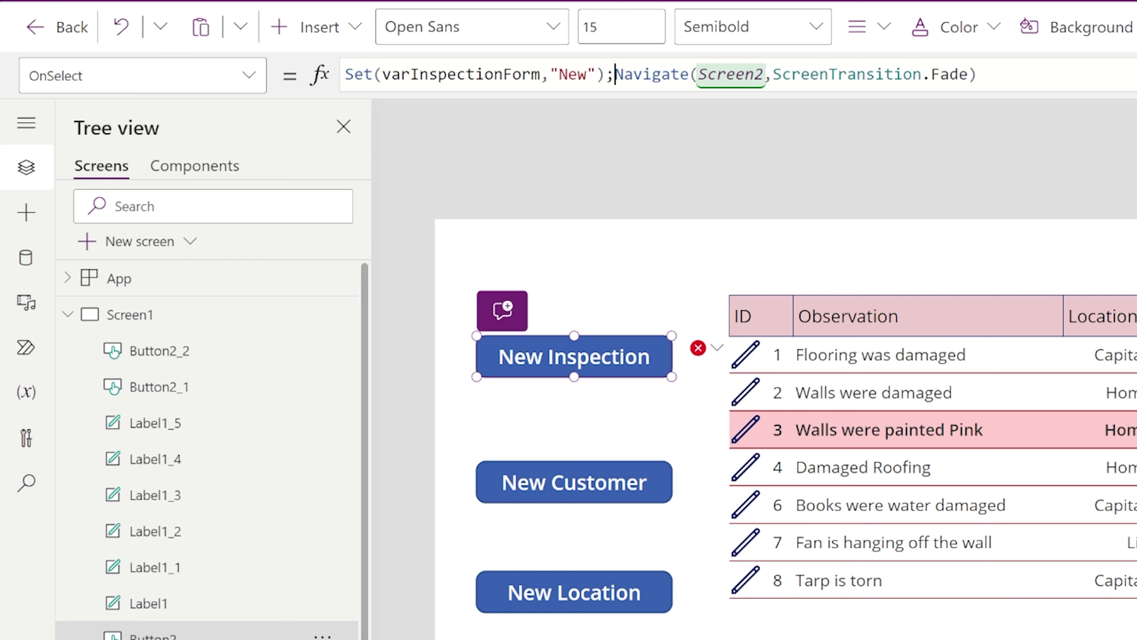
Step: Examine the "New" text argument of the Set call in the New Inspection button's formula
{"action": "key", "text": "Left"}
{"action": "key", "text": "Left"}
{"action": "key", "text": "shift+Left"}
{"action": "key", "text": "shift+Left"}
{"action": "key", "text": "shift+Left"}
{"action": "key", "text": "shift+Left"}
{"action": "key", "text": "shift+Left"}
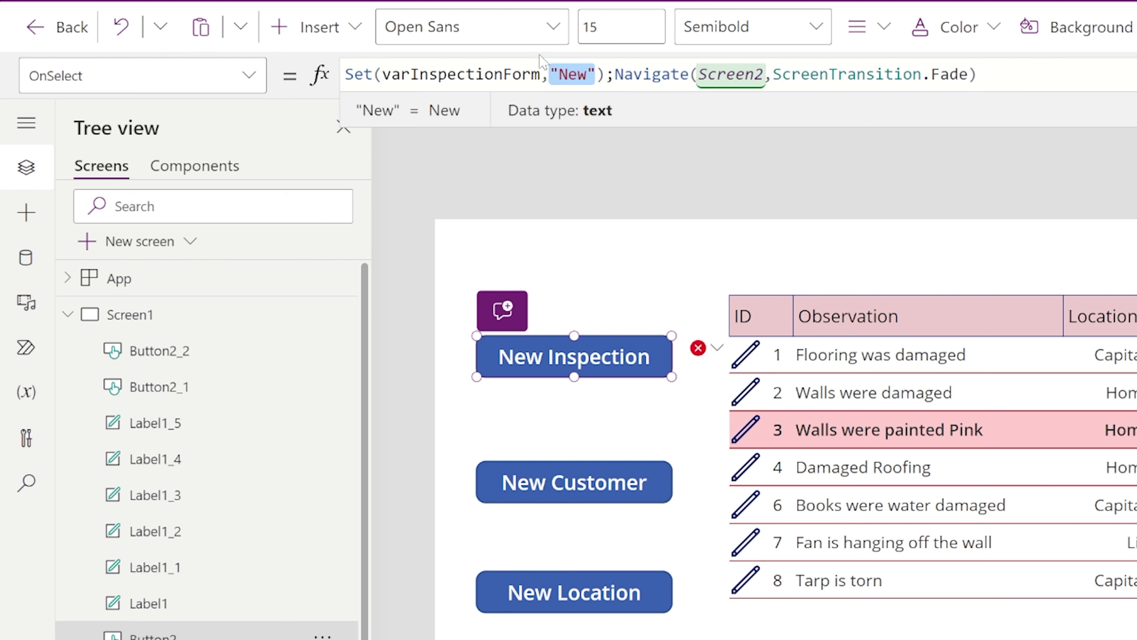
Step: Copy the Set(varInspectionForm,"New") call from the New Inspection button's OnSelect formula
{"action": "left_click", "coordinate": [757, 350]}
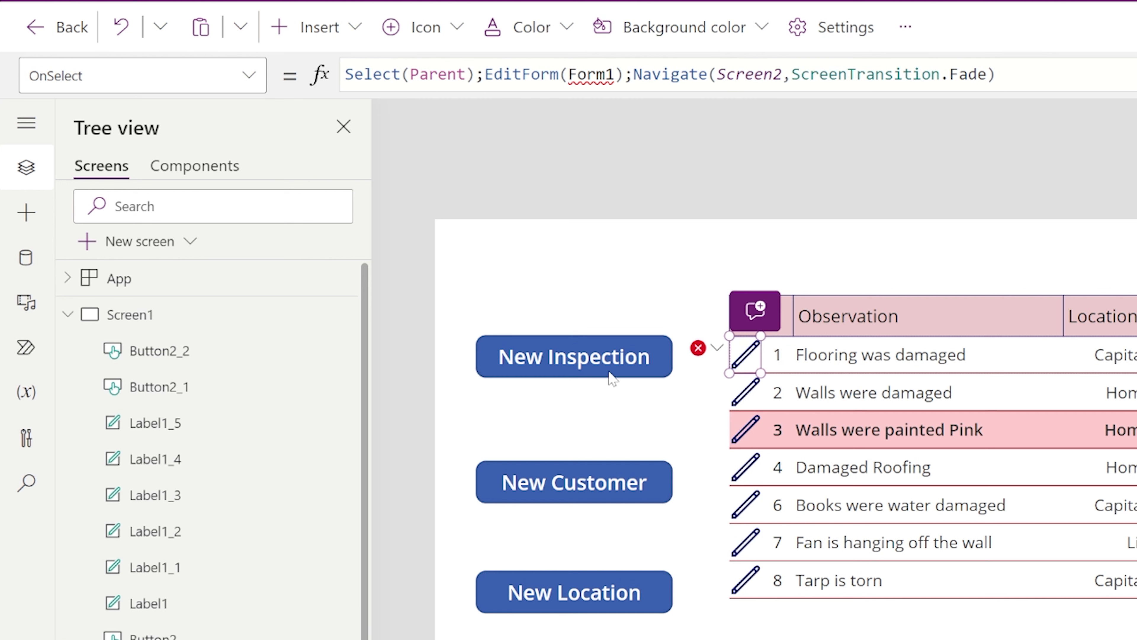
{"action": "left_click", "coordinate": [603, 360]}
{"action": "left_click_drag", "start_coordinate": [605, 74], "coordinate": [421, 74]}
{"action": "key", "text": "shift+Home"}
{"action": "key", "text": "ctrl+c"}
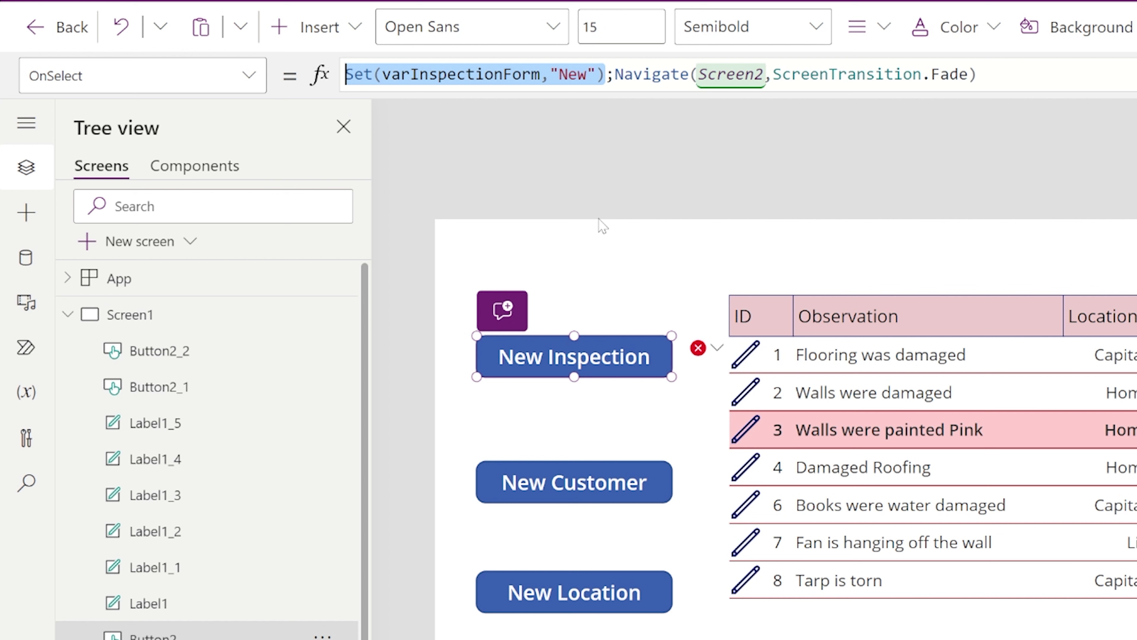
Step: In the gallery edit icon's OnSelect formula, replace EditForm(Form1) with the copied call, changed to Set(varInspectionForm,"Edit")
{"action": "left_click", "coordinate": [698, 348]}
{"action": "left_click", "coordinate": [770, 376]}
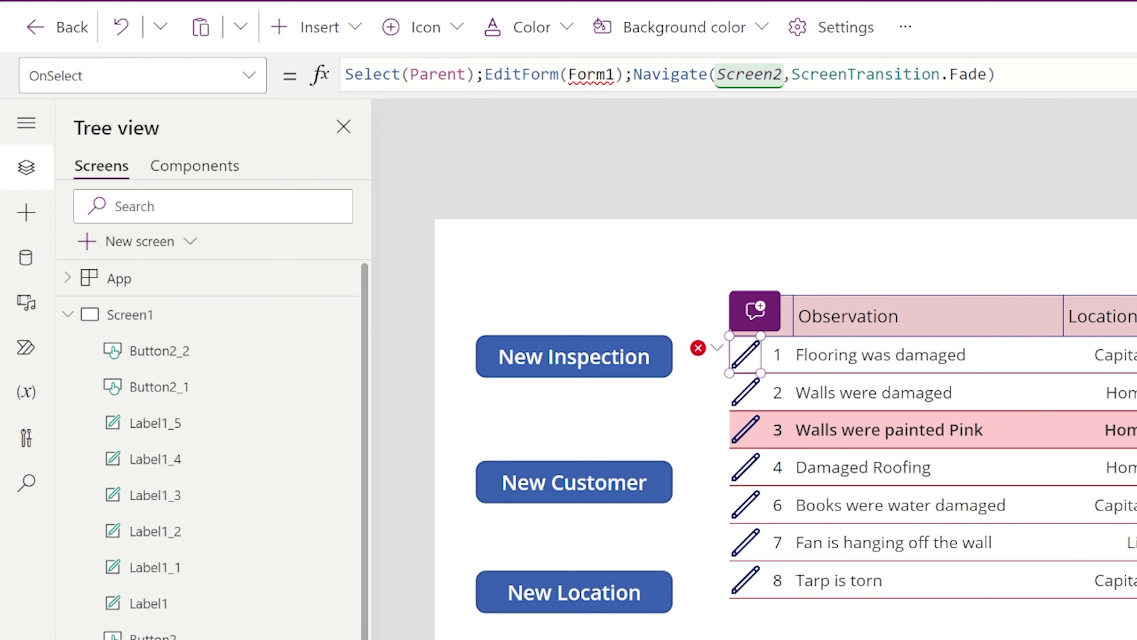
{"action": "left_click_drag", "start_coordinate": [622, 74], "coordinate": [485, 74]}
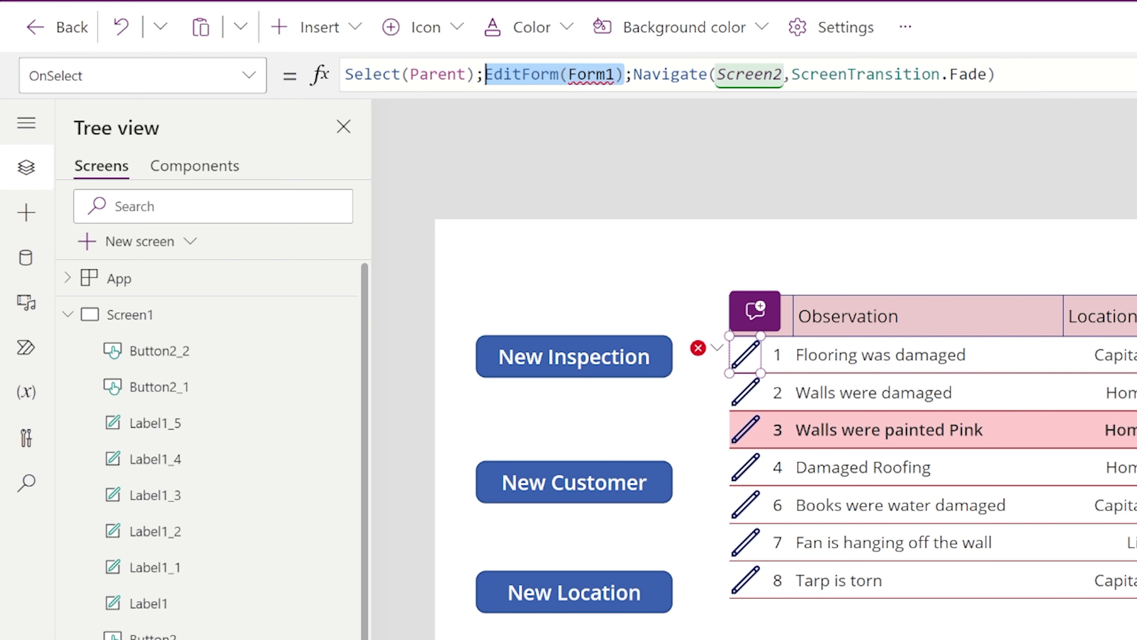
{"action": "key", "text": "ctrl+v"}
{"action": "double_click", "coordinate": [713, 74]}
{"action": "type", "text": "Edit"}
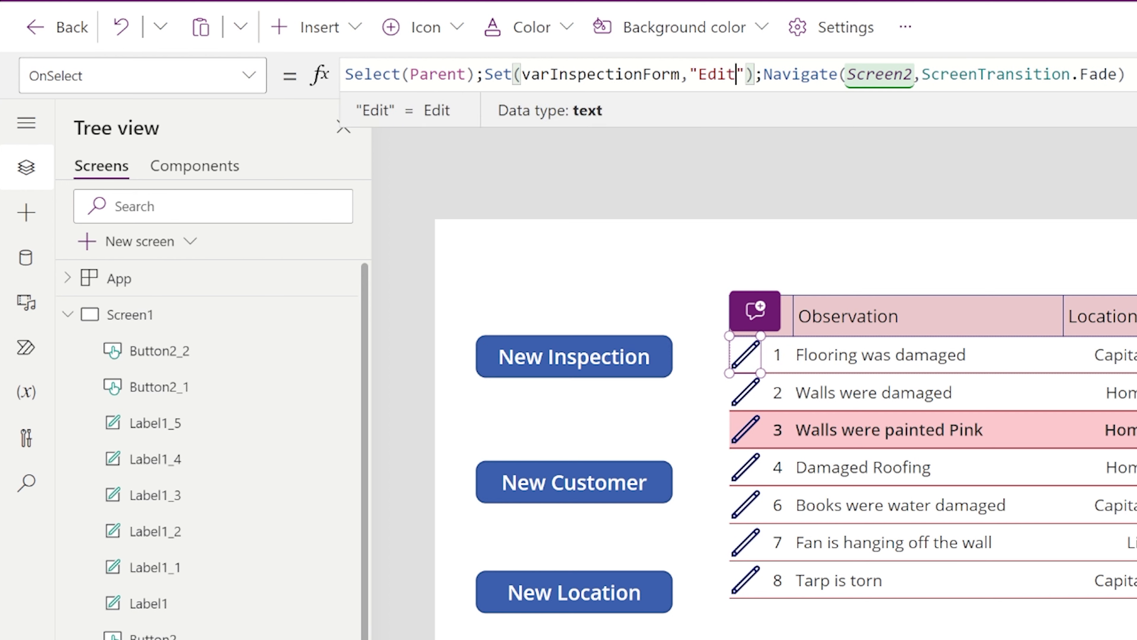
Step: Run the app preview, open the "Flooring was damaged" inspection through its edit icon, and close the preview
{"action": "key", "text": "F5"}
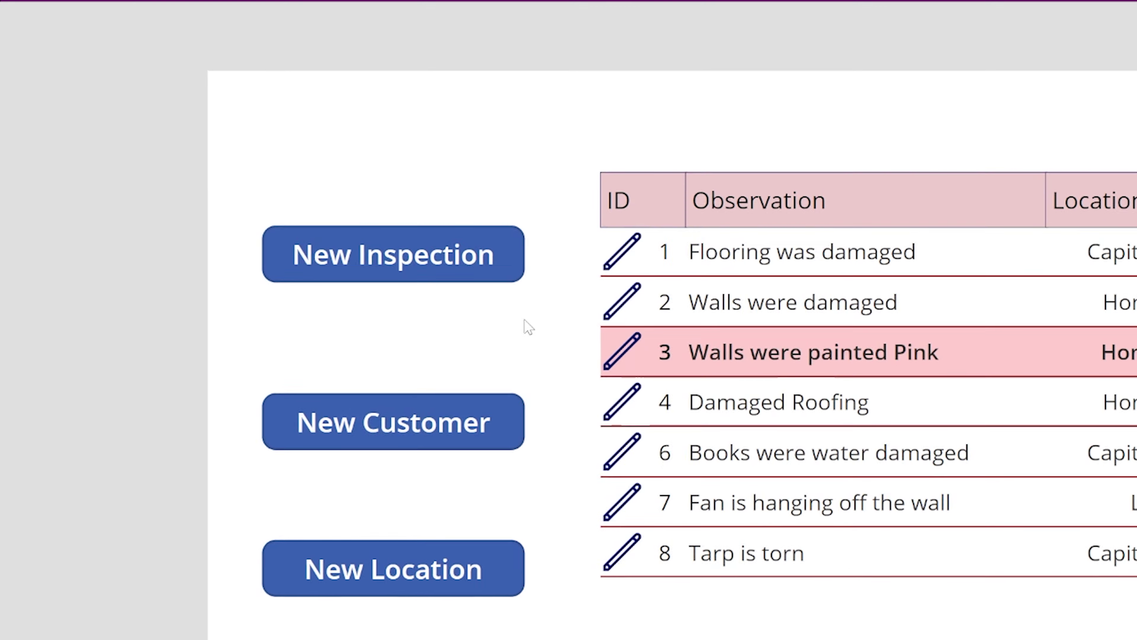
{"action": "left_click", "coordinate": [620, 253]}
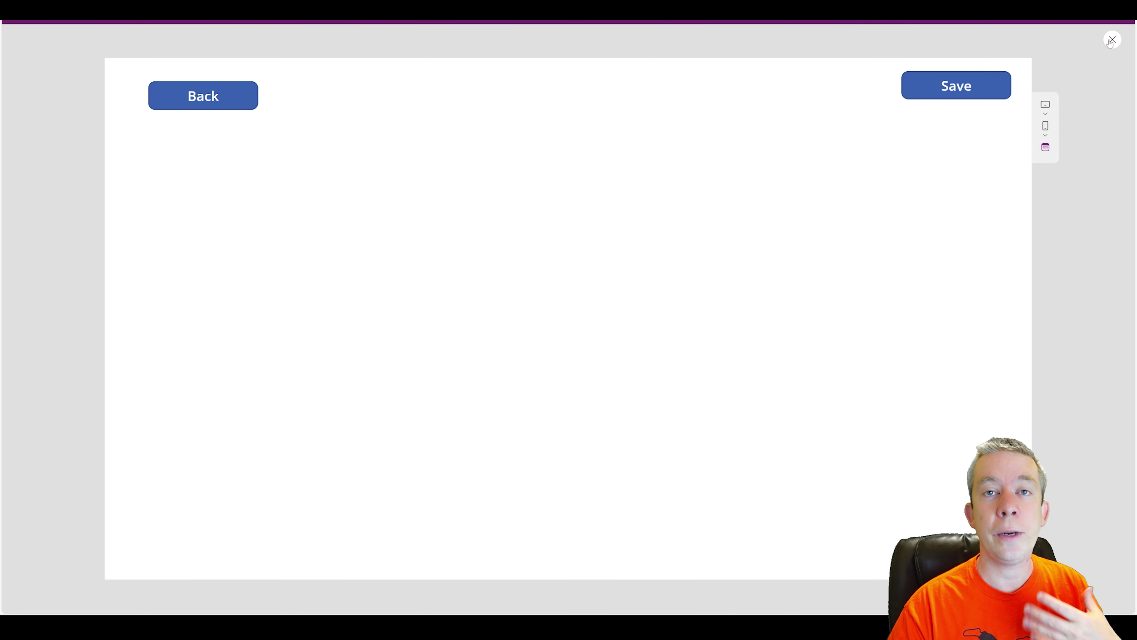
{"action": "left_click", "coordinate": [1113, 39]}
Step: Add a text label between the Back and Save buttons on Screen2 and set its Text to varInspectionForm
{"action": "left_click", "coordinate": [159, 37]}
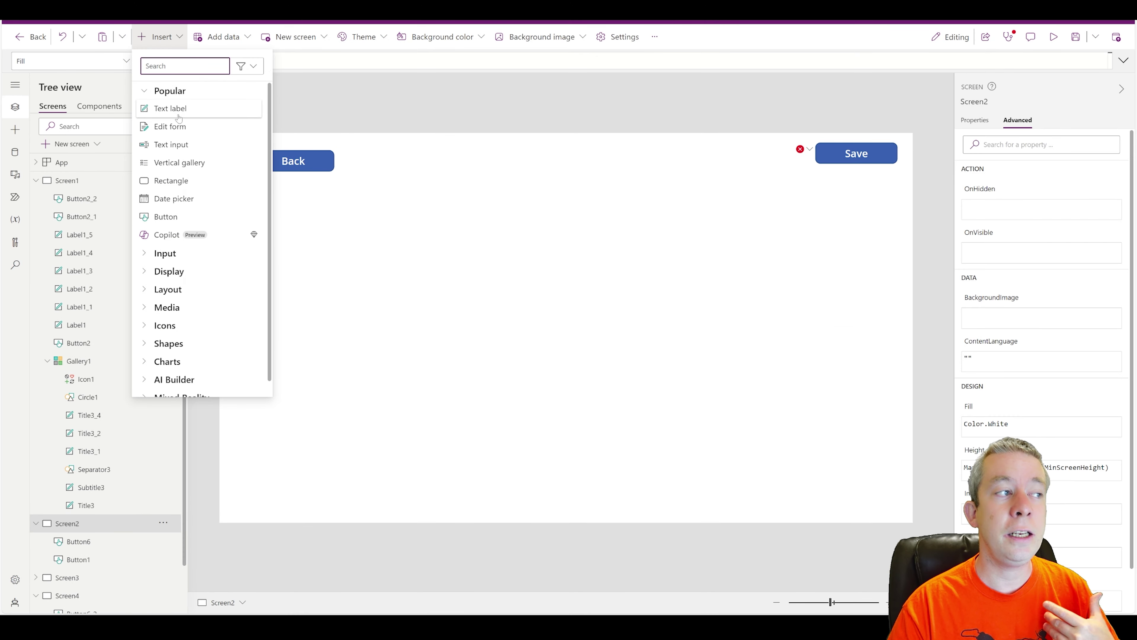
{"action": "left_click_drag", "start_coordinate": [170, 108], "coordinate": [581, 147]}
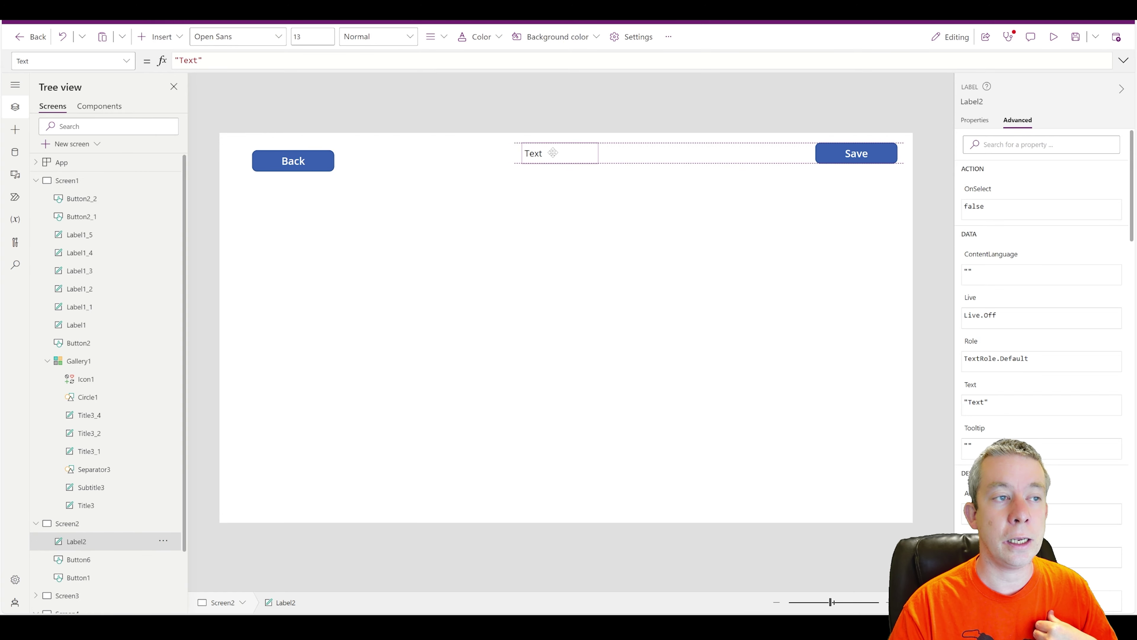
{"action": "triple_click", "coordinate": [188, 60]}
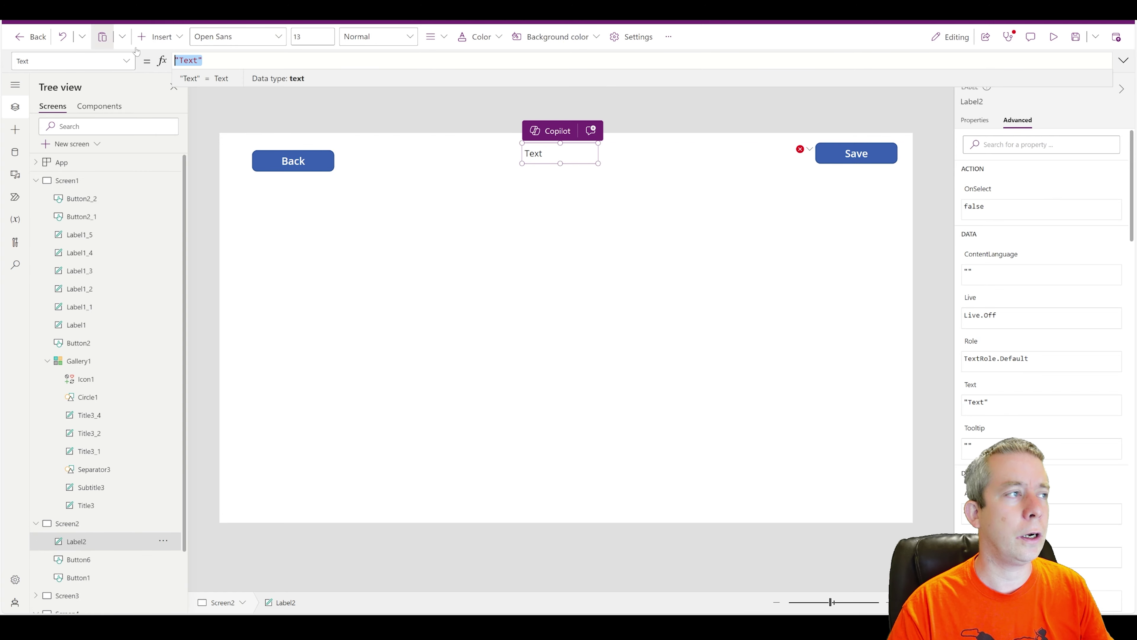
{"action": "type", "text": "var"}
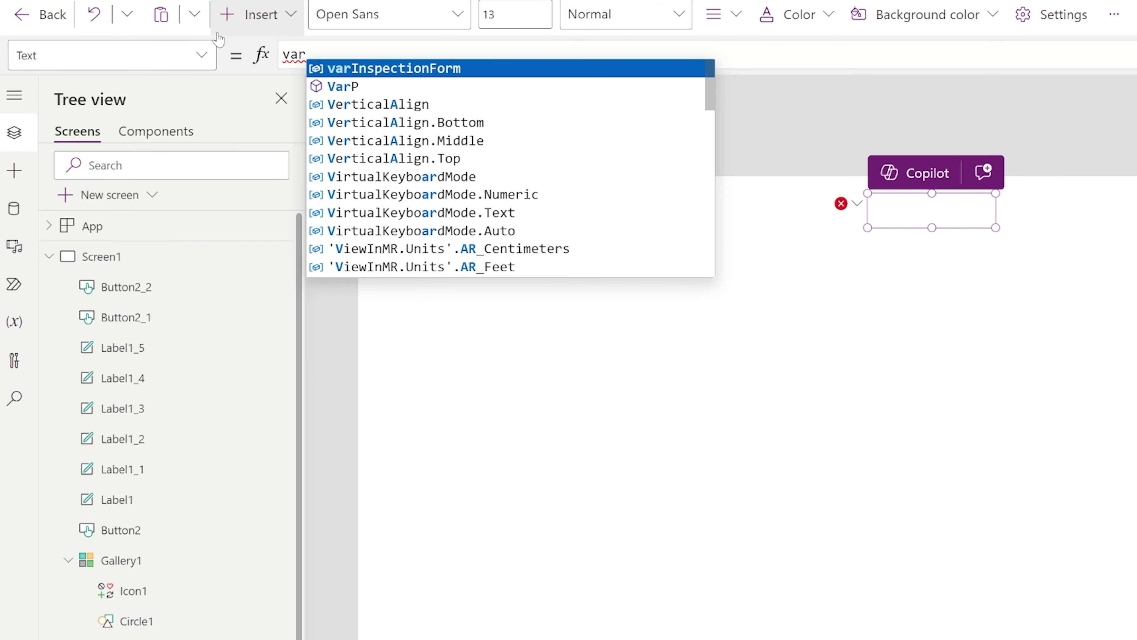
{"action": "key", "text": "Tab"}
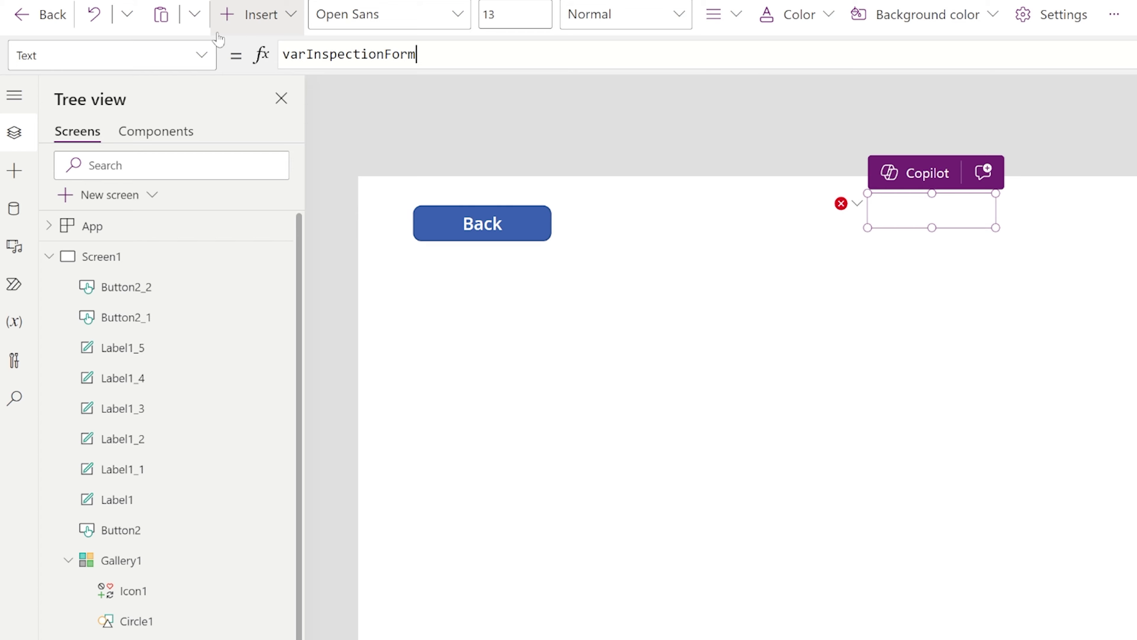
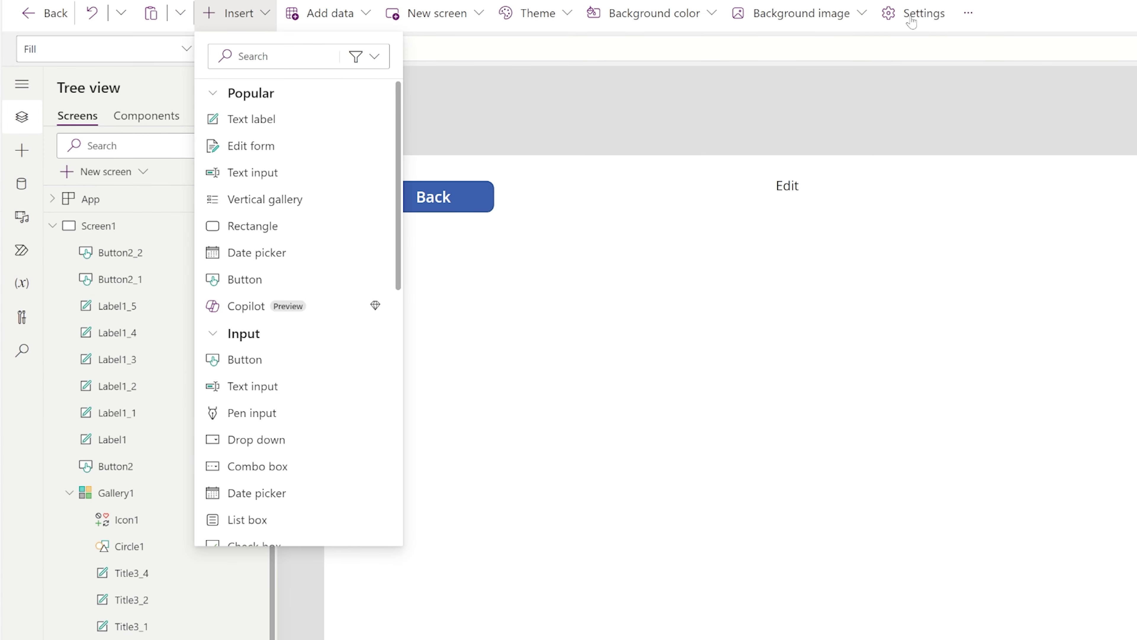
Step: Turn on modern controls and themes in the app's general settings and close the settings
{"action": "left_click", "coordinate": [911, 19]}
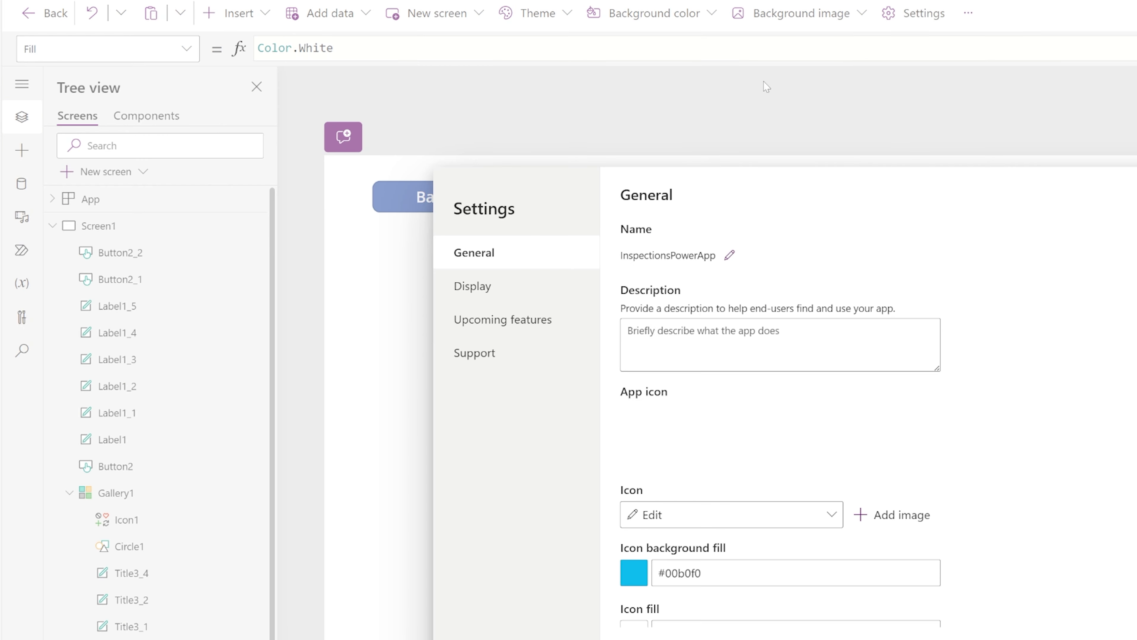
{"action": "scroll", "coordinate": [688, 376], "scroll_direction": "down", "scroll_amount": 6}
{"action": "scroll", "coordinate": [688, 376], "scroll_direction": "down", "scroll_amount": 4}
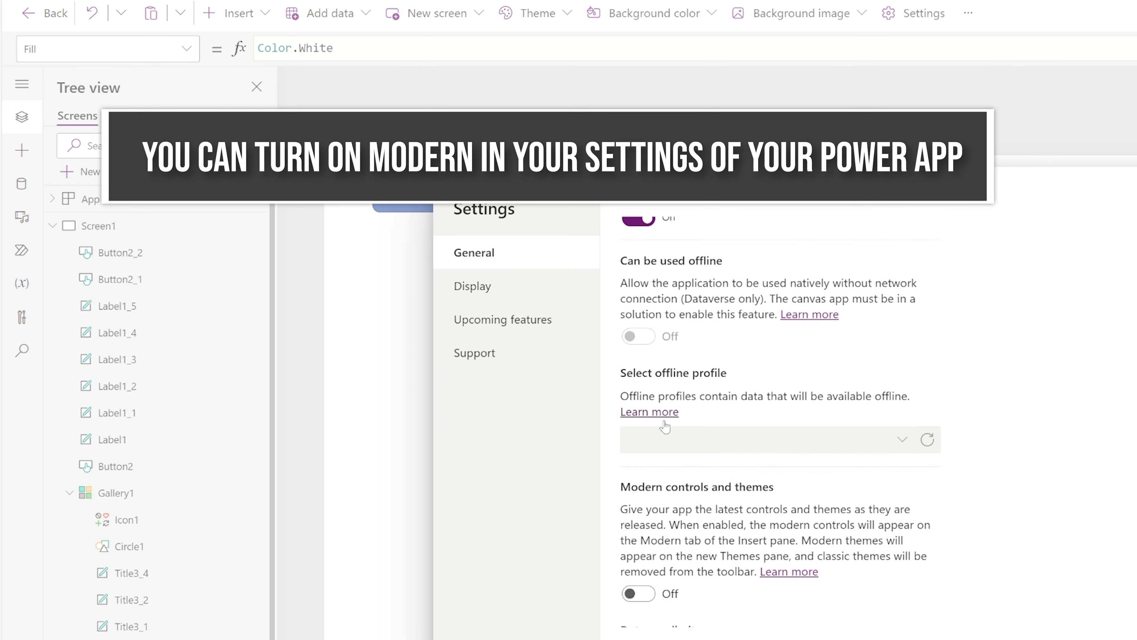
{"action": "left_click", "coordinate": [645, 594]}
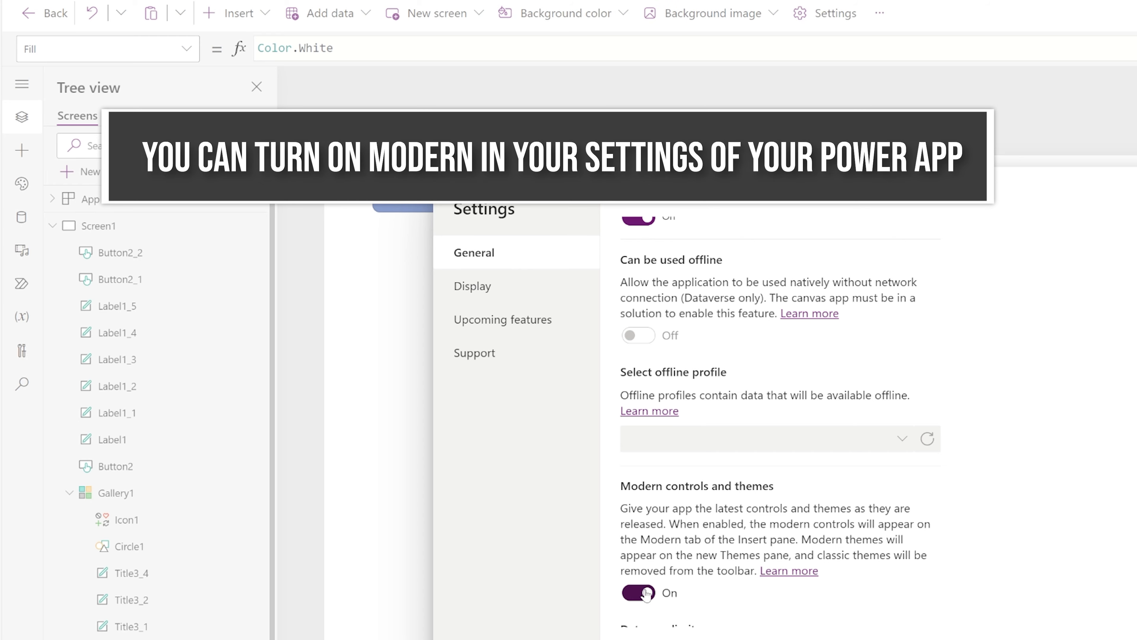
{"action": "key", "text": "Escape"}
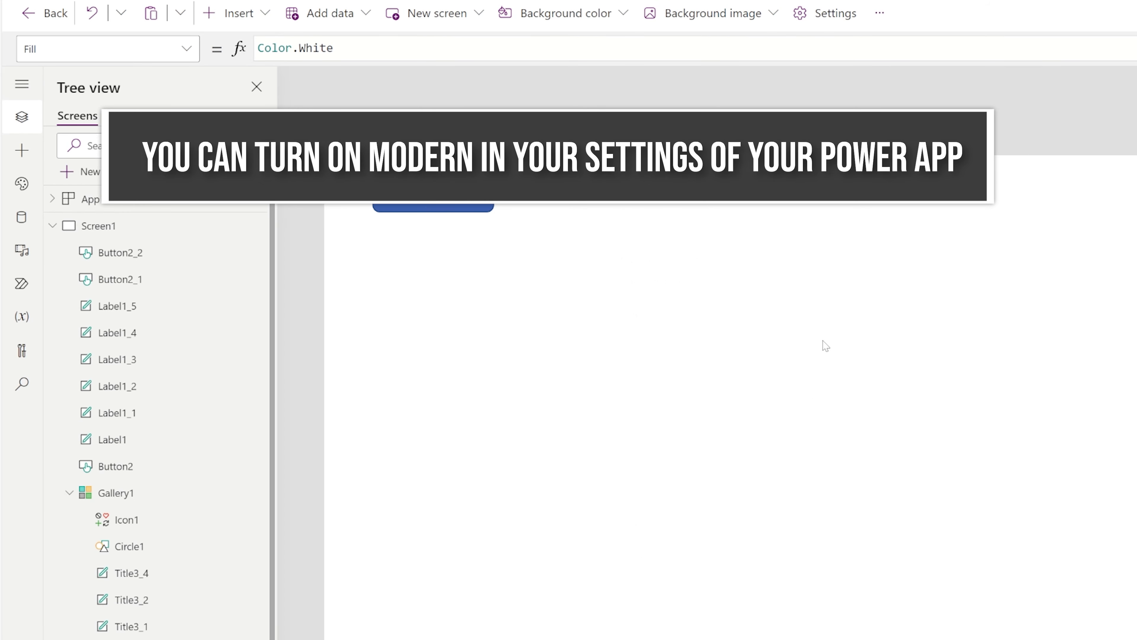
Step: Add a modern Text control to Screen2 below the Back button and set its text to "Observation"
{"action": "left_click", "coordinate": [224, 13]}
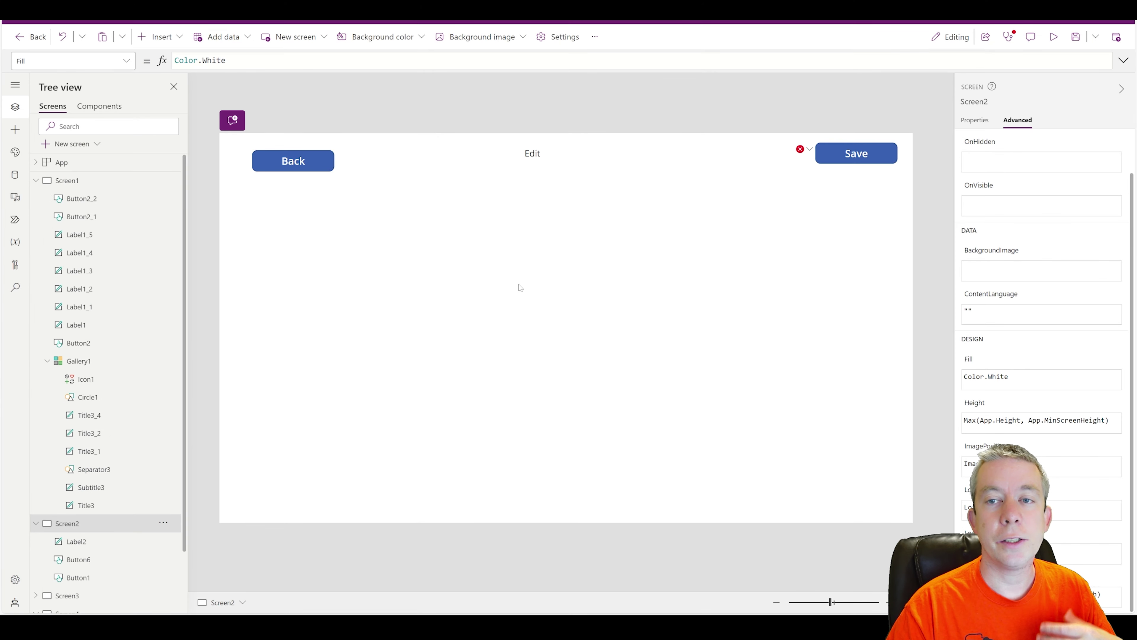
{"action": "left_click", "coordinate": [162, 45]}
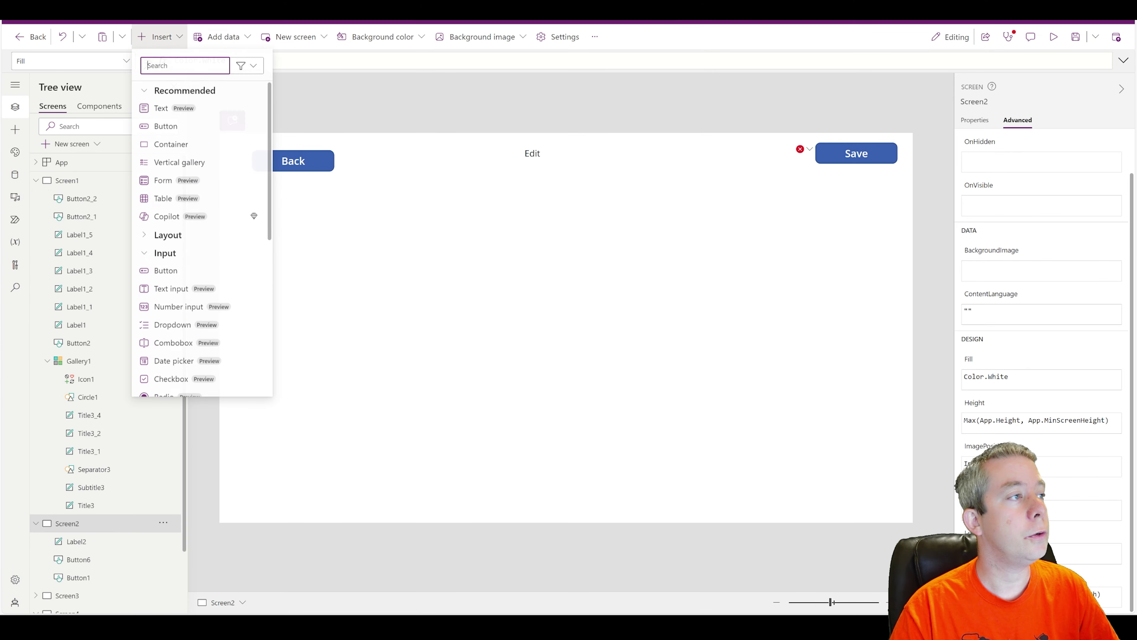
{"action": "left_click", "coordinate": [177, 110]}
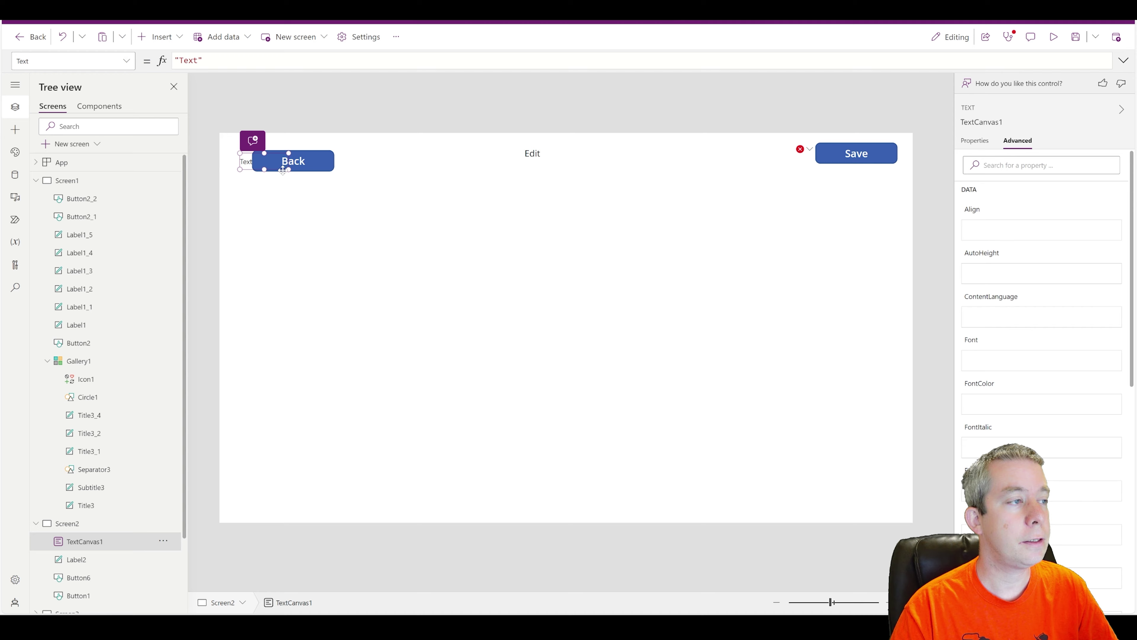
{"action": "left_click_drag", "start_coordinate": [283, 170], "coordinate": [328, 240]}
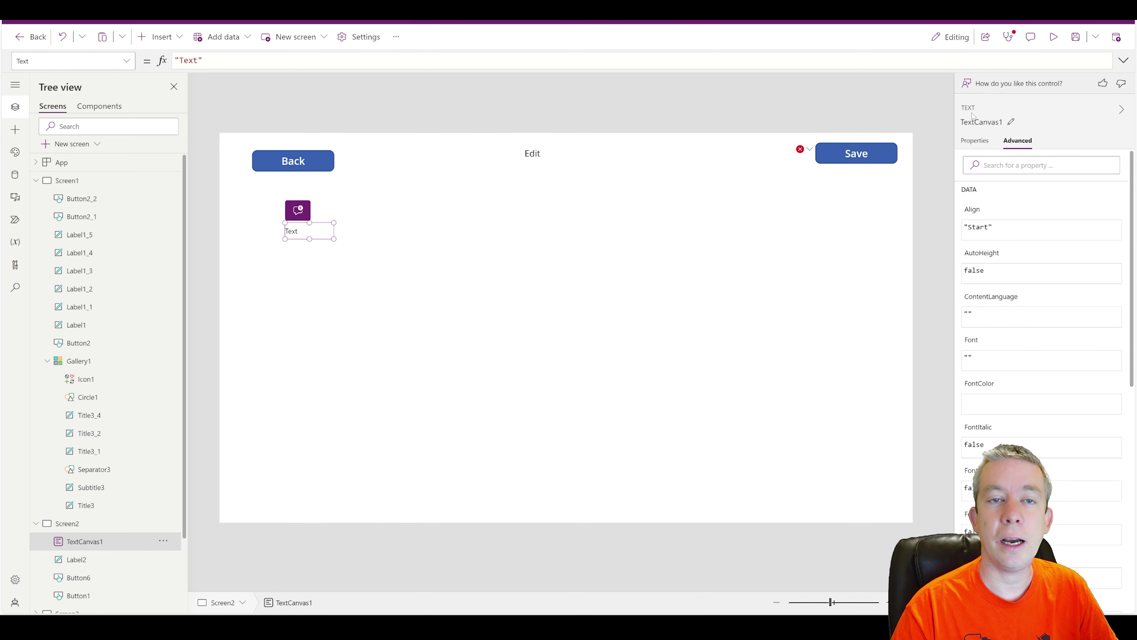
{"action": "double_click", "coordinate": [188, 60]}
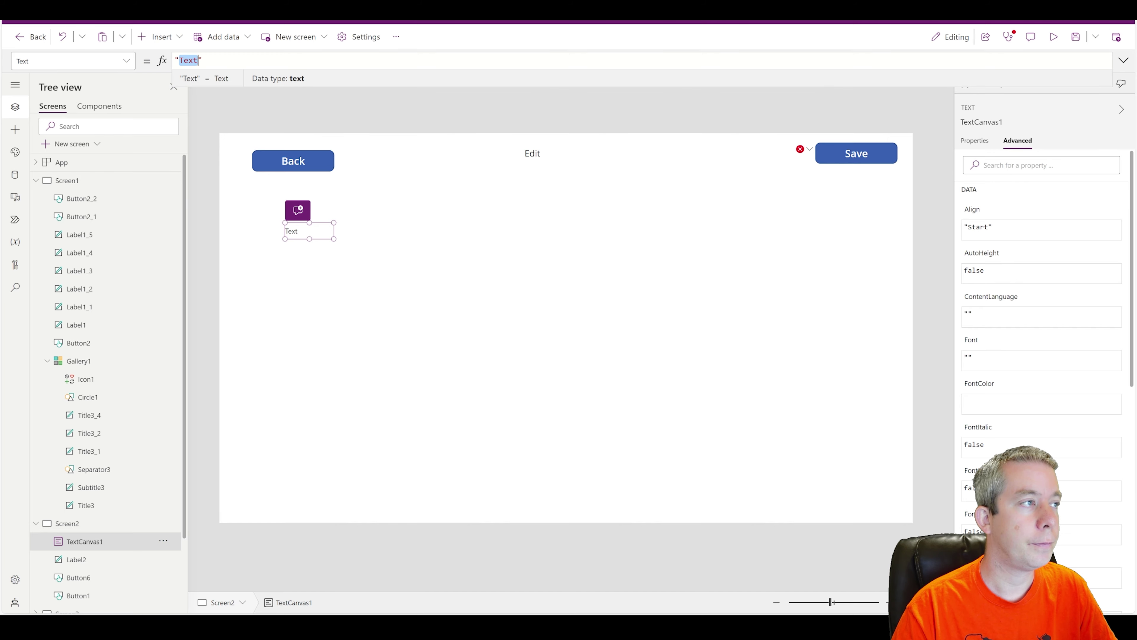
{"action": "type", "text": "Observati0on"}
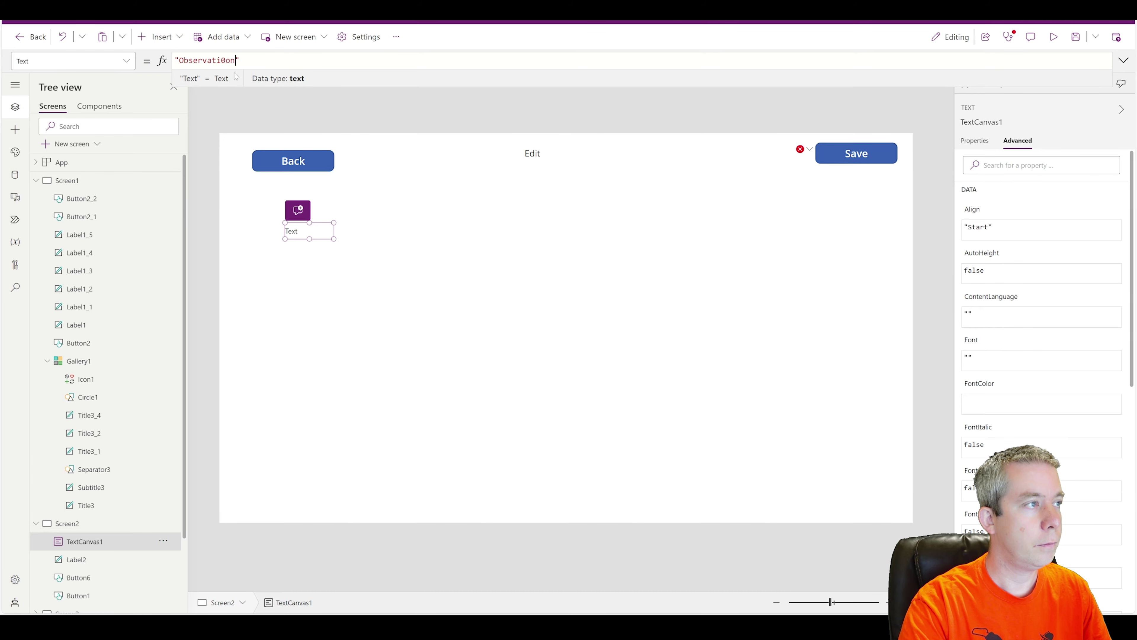
{"action": "key", "text": "BackSpace"}
{"action": "key", "text": "BackSpace"}
{"action": "key", "text": "BackSpace"}
{"action": "type", "text": "on"}
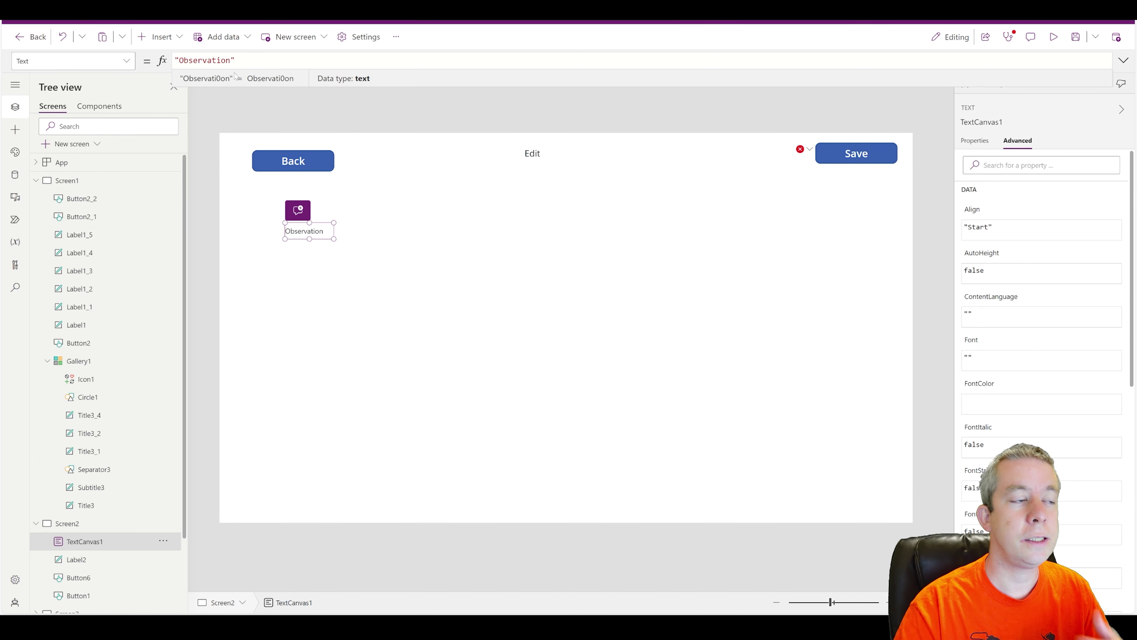
{"action": "left_click", "coordinate": [382, 292]}
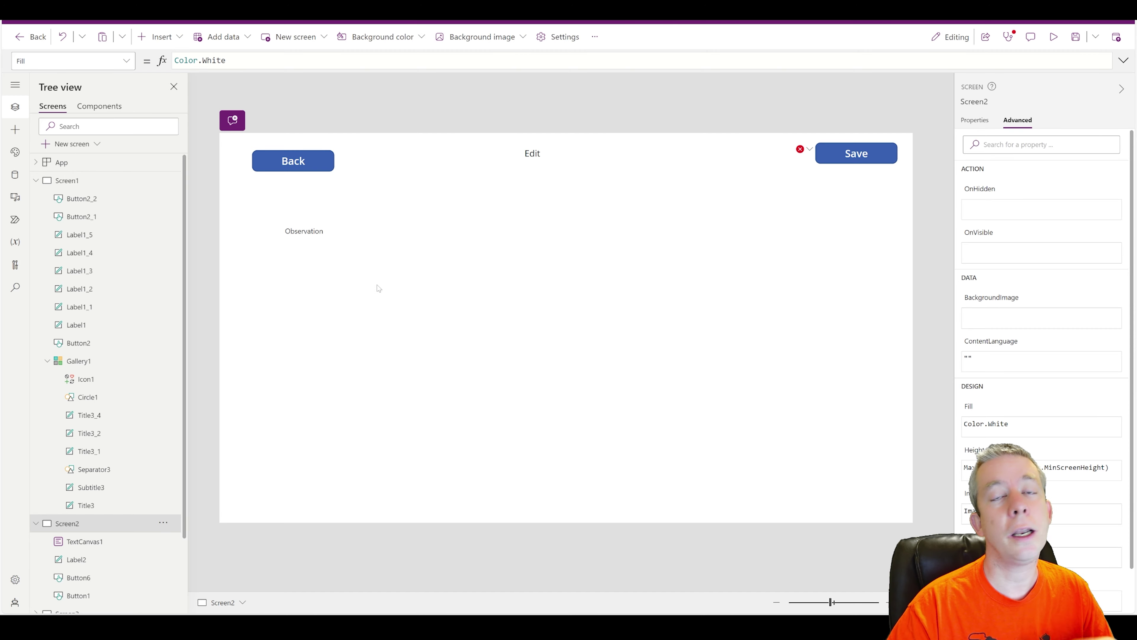
Step: Insert a modern text input and place it directly to the right of the Observation label
{"action": "left_click", "coordinate": [157, 36]}
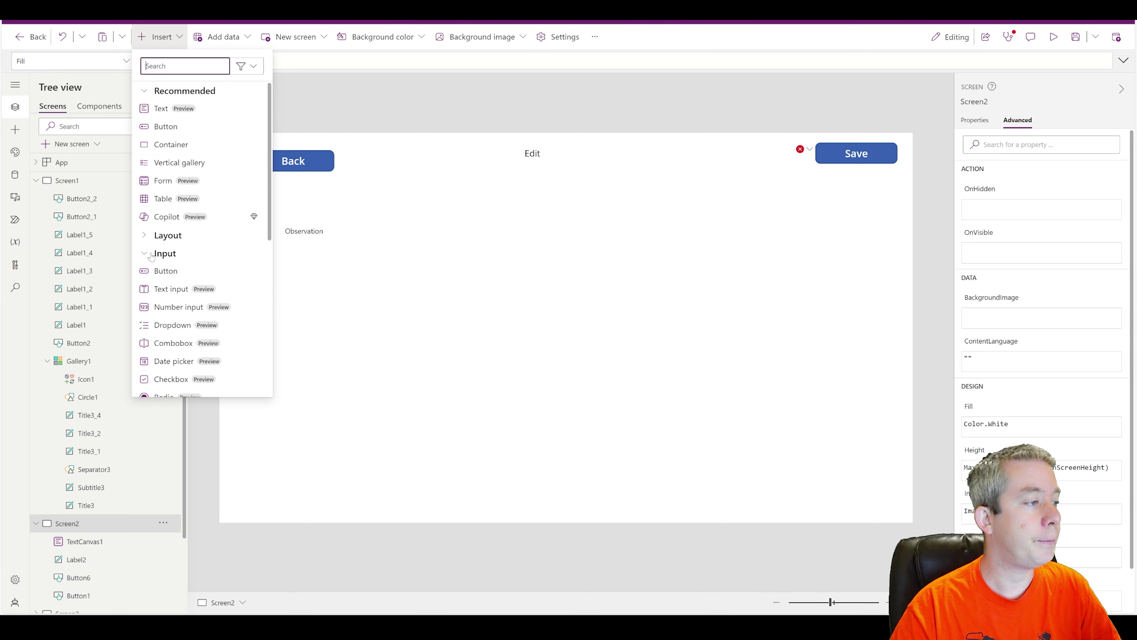
{"action": "left_click", "coordinate": [172, 289]}
{"action": "left_click_drag", "start_coordinate": [279, 165], "coordinate": [372, 234]}
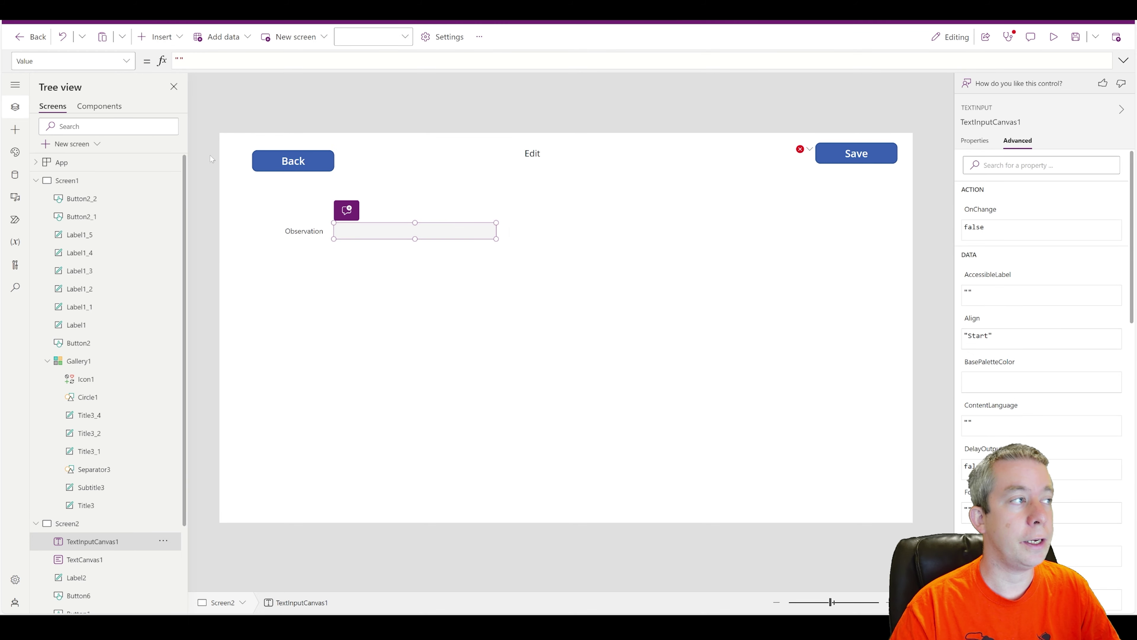
Step: Rename the text input beside the Observation label to txtObservation
{"action": "scroll", "coordinate": [125, 493], "scroll_direction": "down", "scroll_amount": 3}
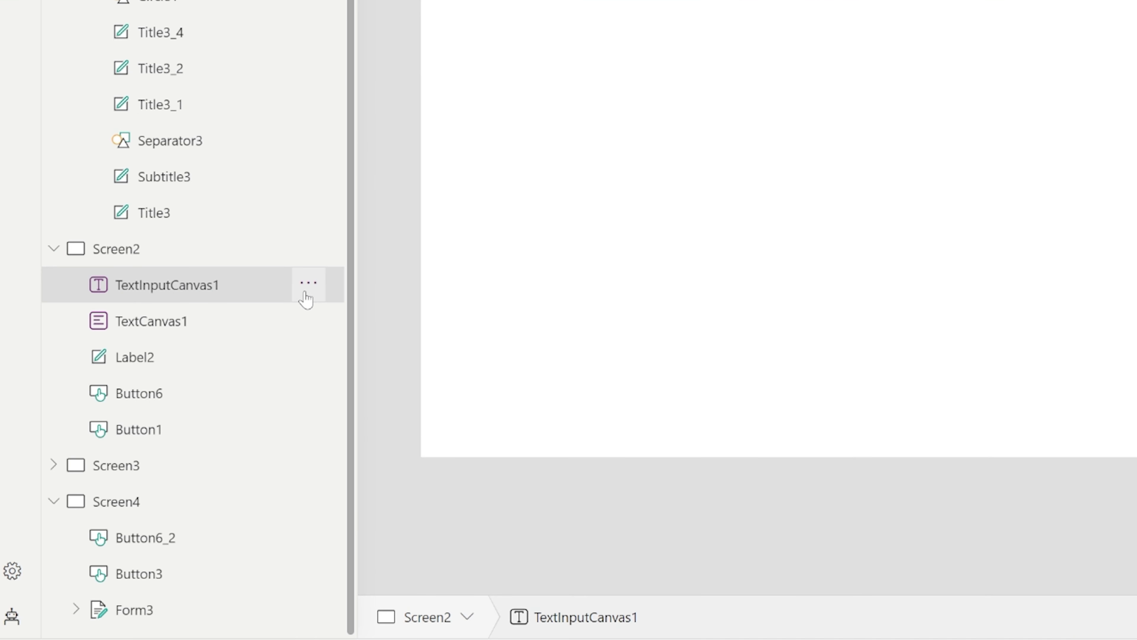
{"action": "left_click", "coordinate": [163, 436]}
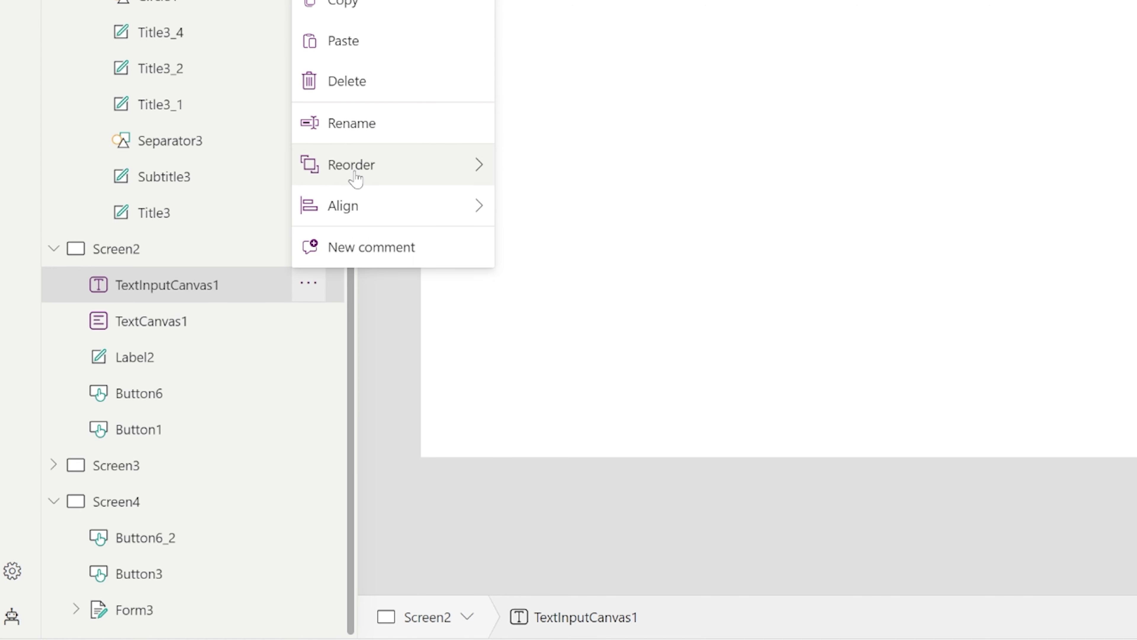
{"action": "left_click", "coordinate": [354, 123]}
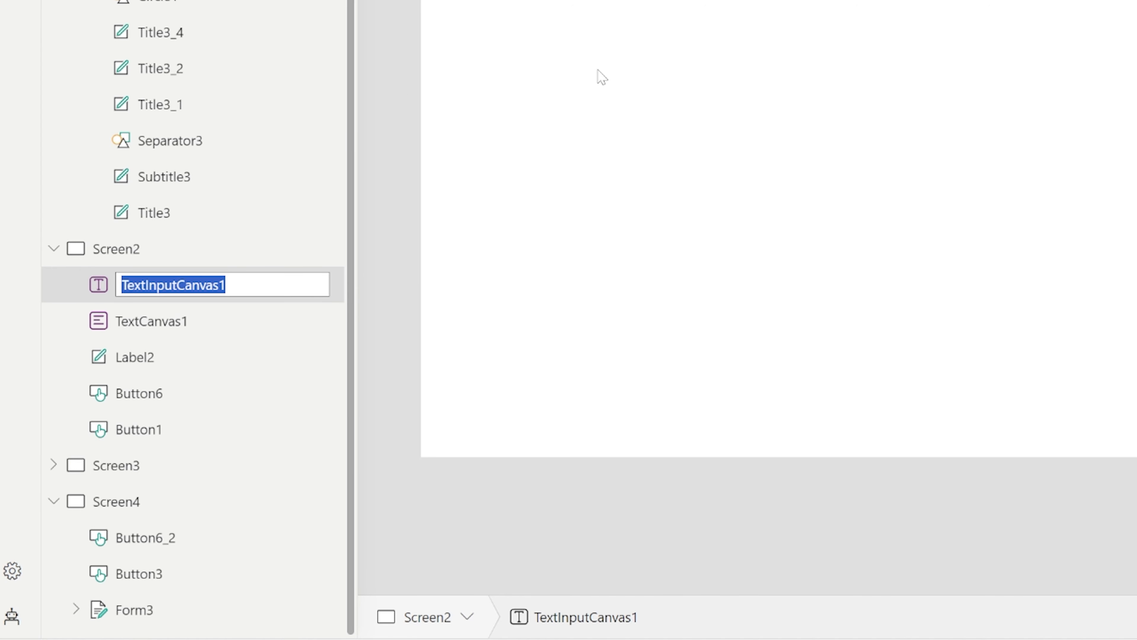
{"action": "type", "text": "txtO"}
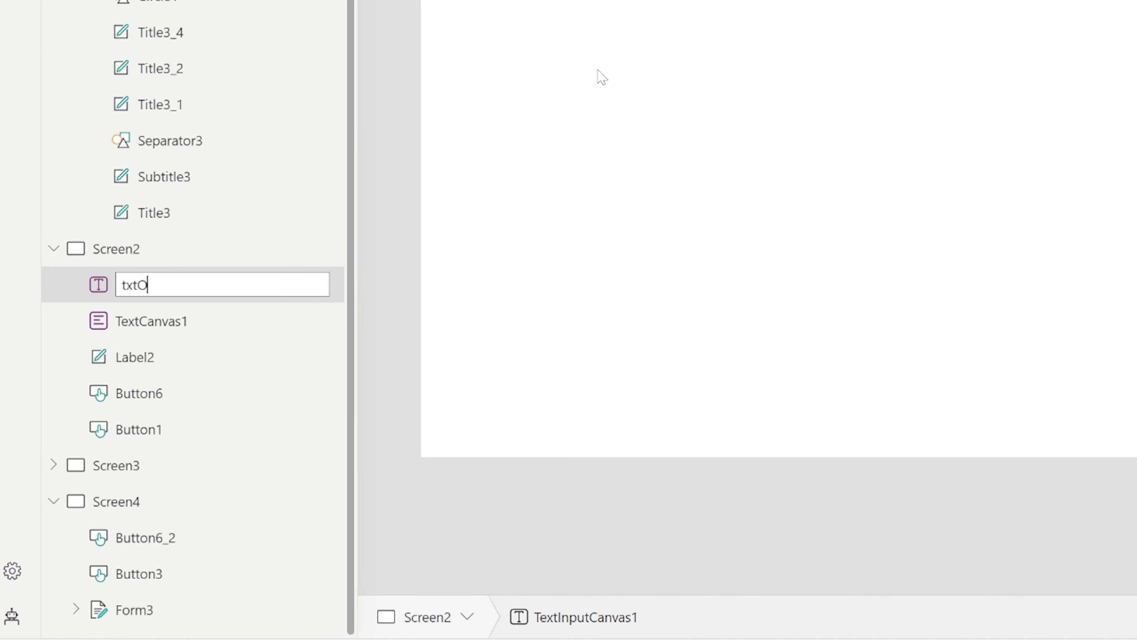
{"action": "type", "text": "bservation"}
{"action": "key", "text": "Return"}
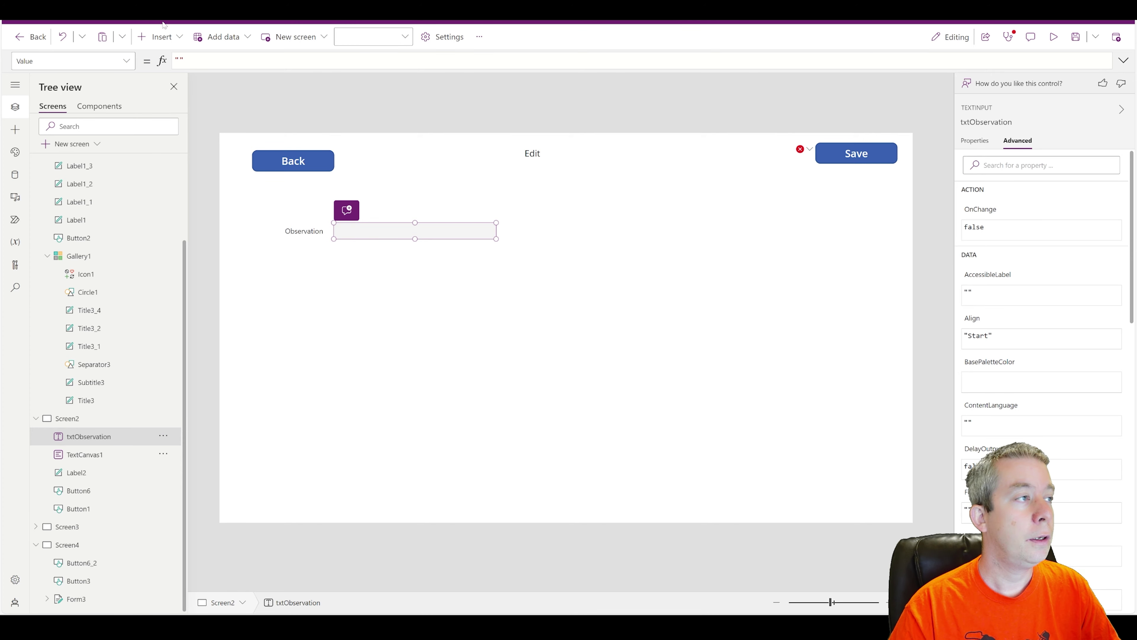
Step: Add a second modern Text control below the Observation label and set its text to "Action"
{"action": "left_click", "coordinate": [160, 37]}
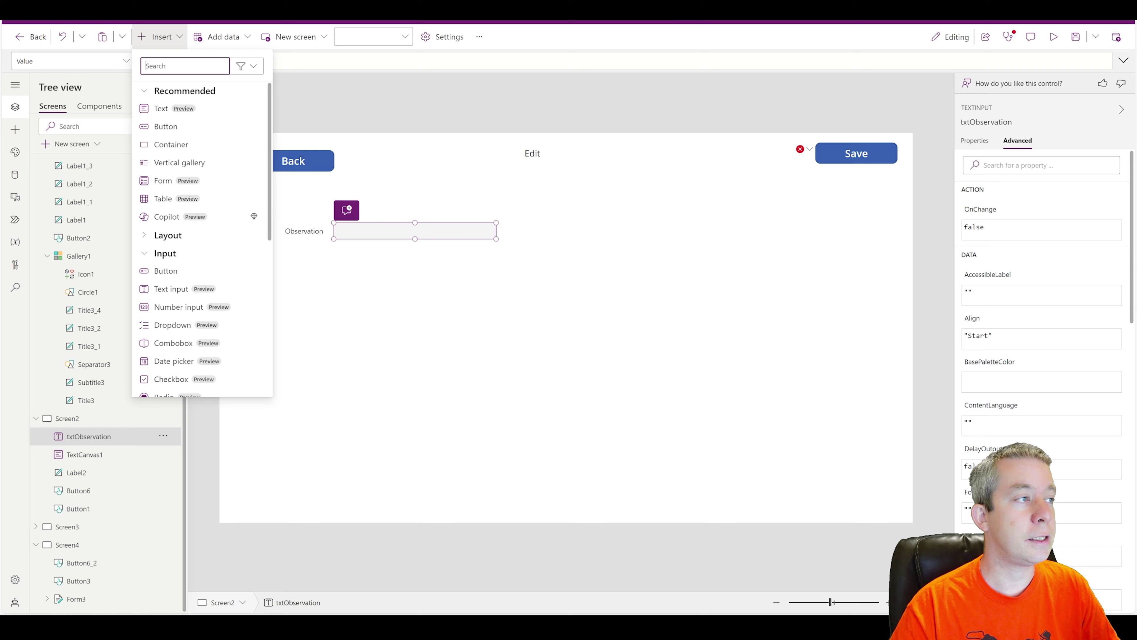
{"action": "left_click", "coordinate": [161, 109]}
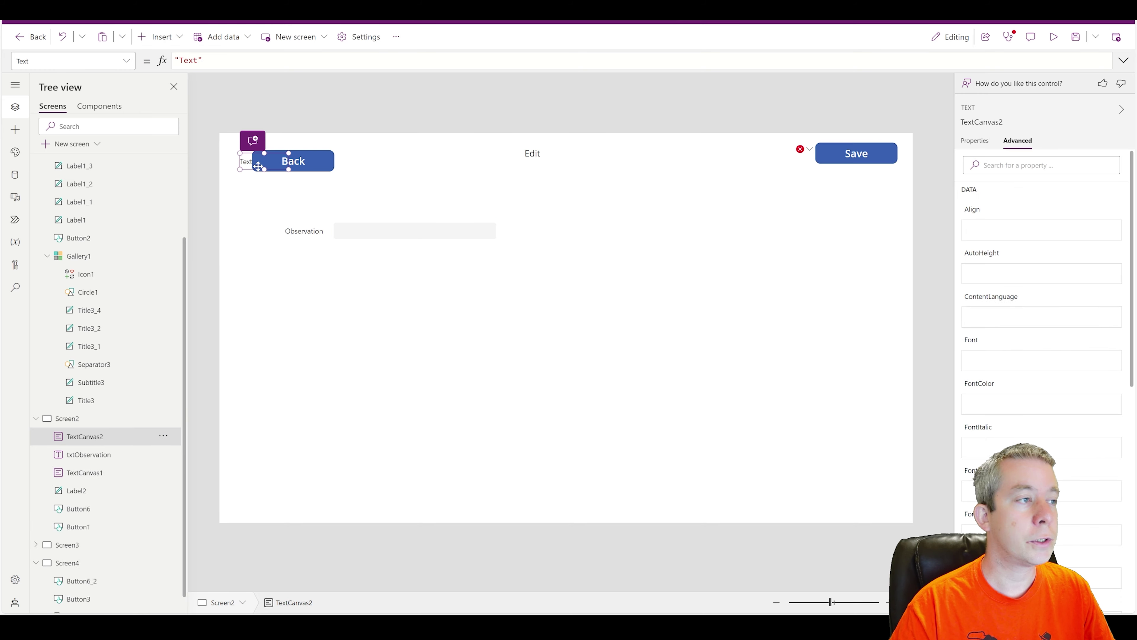
{"action": "left_click_drag", "start_coordinate": [246, 144], "coordinate": [300, 266]}
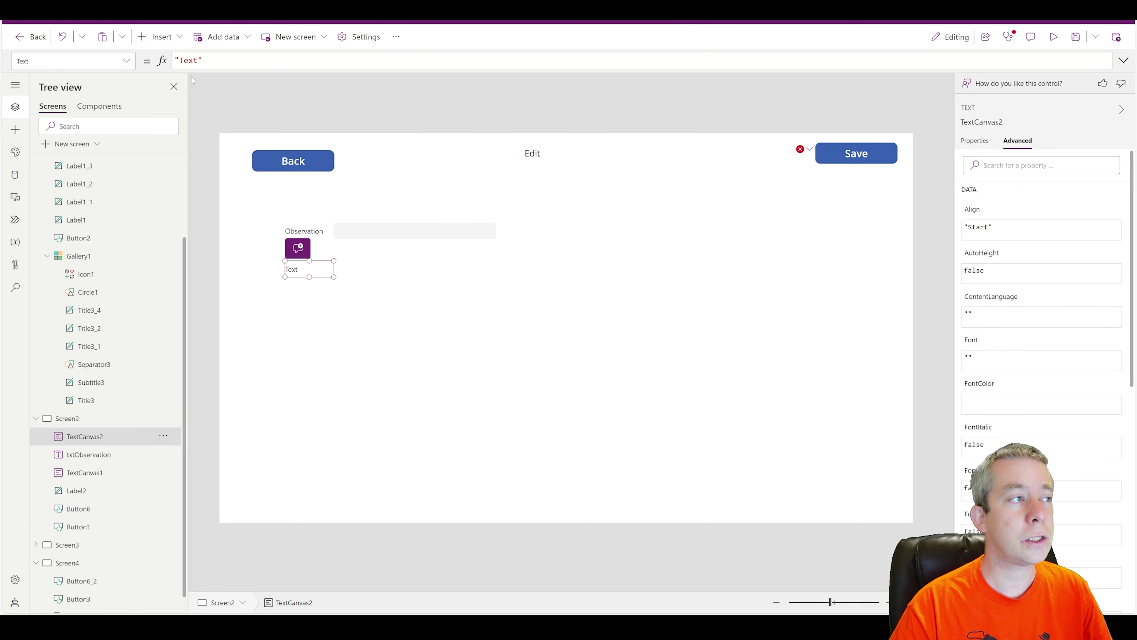
{"action": "double_click", "coordinate": [189, 60]}
{"action": "type", "text": "Action"}
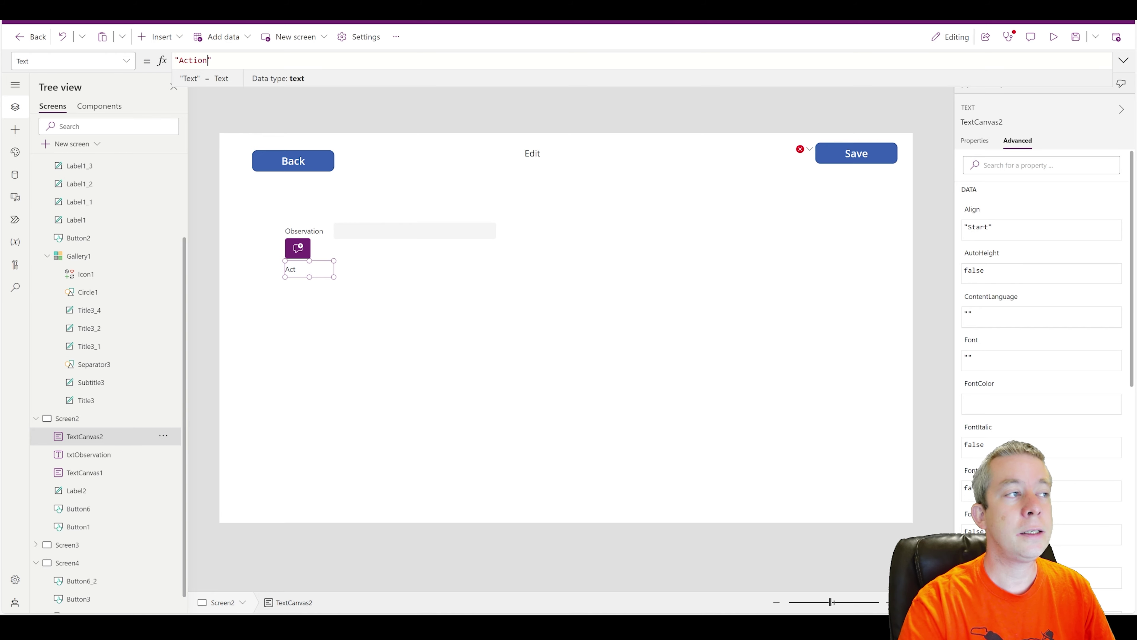
Step: Duplicate the txtObservation input and place the copy beside the Action label
{"action": "left_click", "coordinate": [380, 238]}
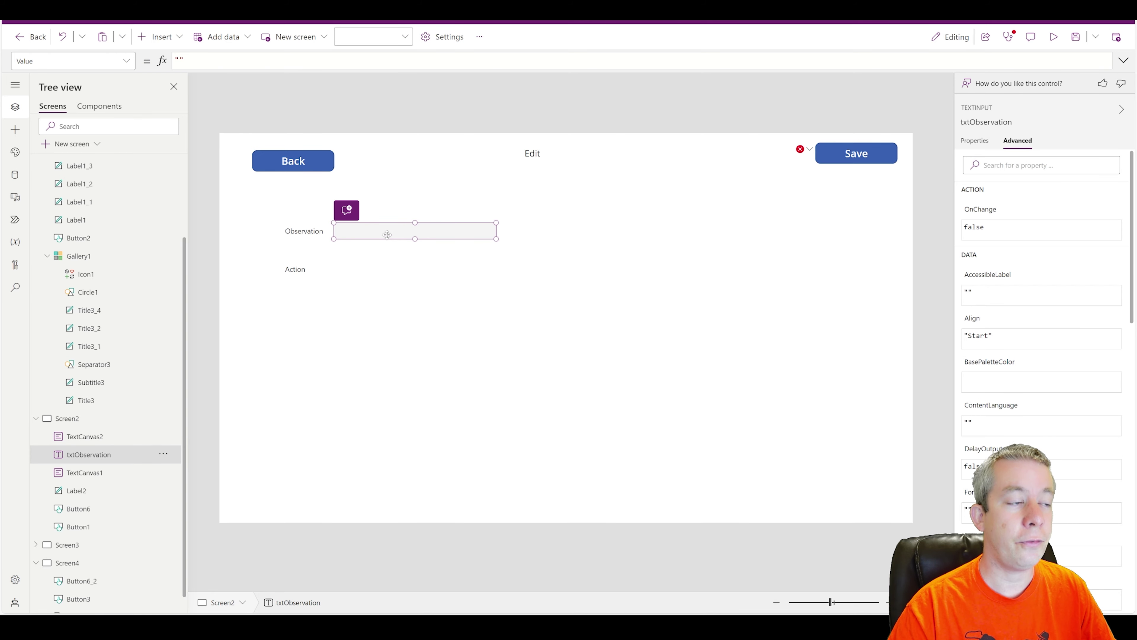
{"action": "key", "text": "ctrl+c"}
{"action": "key", "text": "ctrl+v"}
{"action": "left_click_drag", "start_coordinate": [381, 242], "coordinate": [374, 269]}
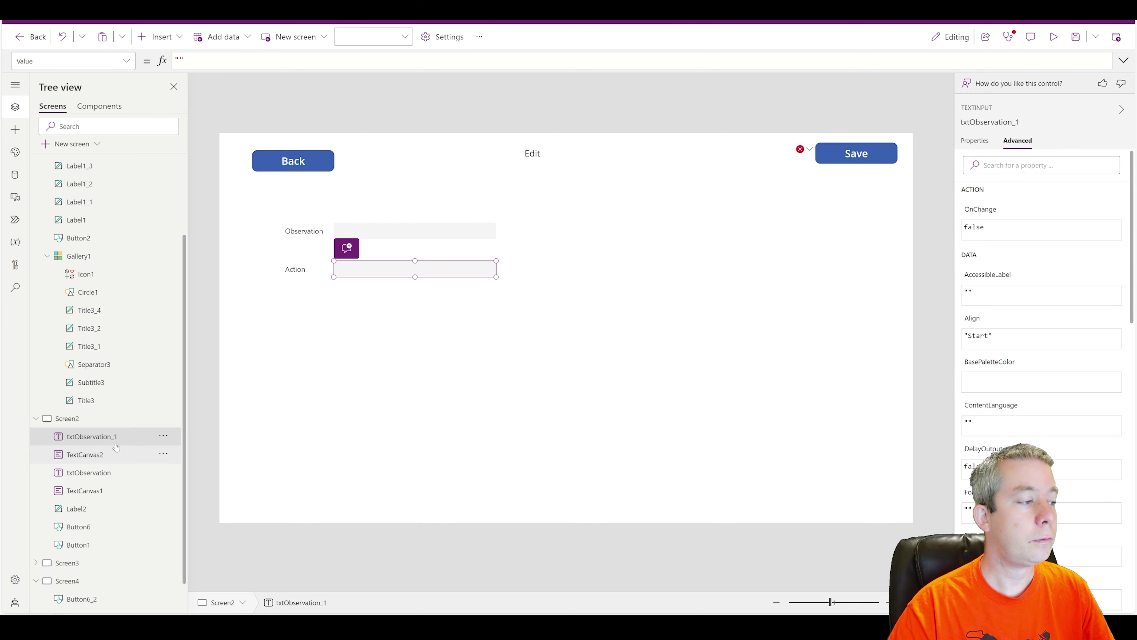
Step: Rename the copied text input beside the Action label to txtActionItems
{"action": "left_click", "coordinate": [163, 435]}
{"action": "left_click", "coordinate": [188, 356]}
{"action": "type", "text": "t"}
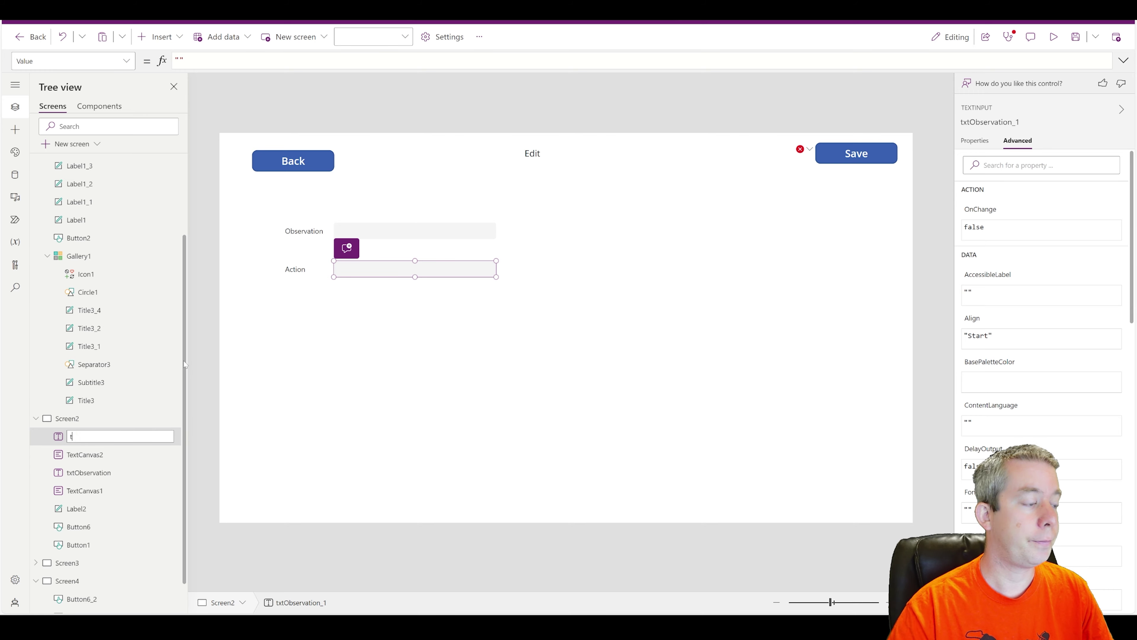
{"action": "type", "text": "xtActionItem"}
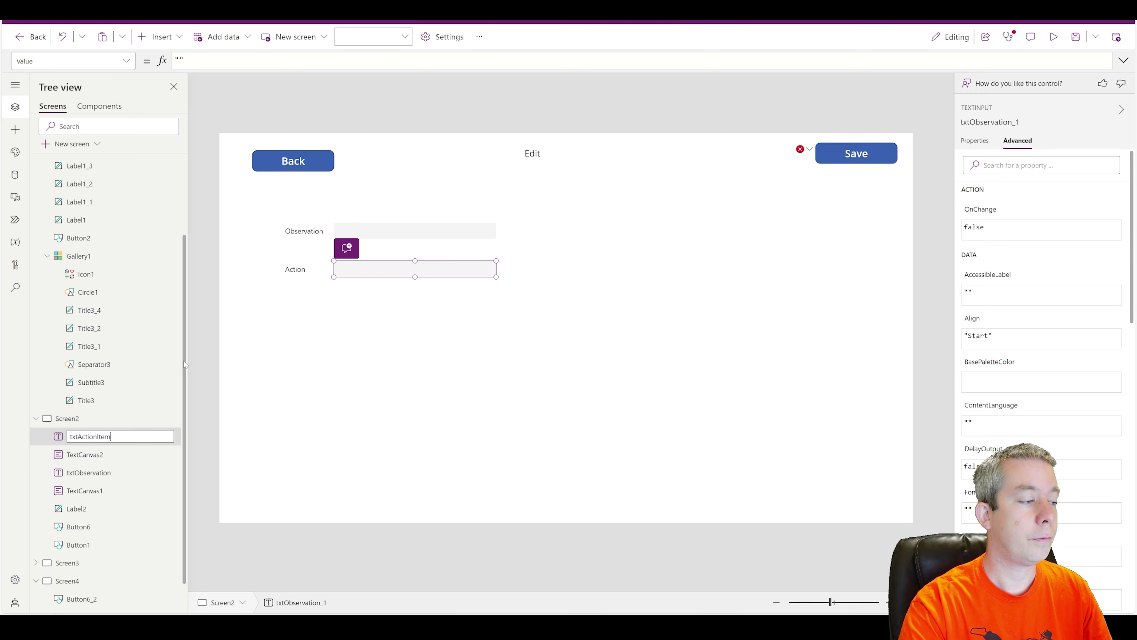
{"action": "type", "text": "s"}
{"action": "key", "text": "Return"}
Step: Insert a modern combobox on Screen2 and place it to the right of the Observation input
{"action": "left_click", "coordinate": [630, 228]}
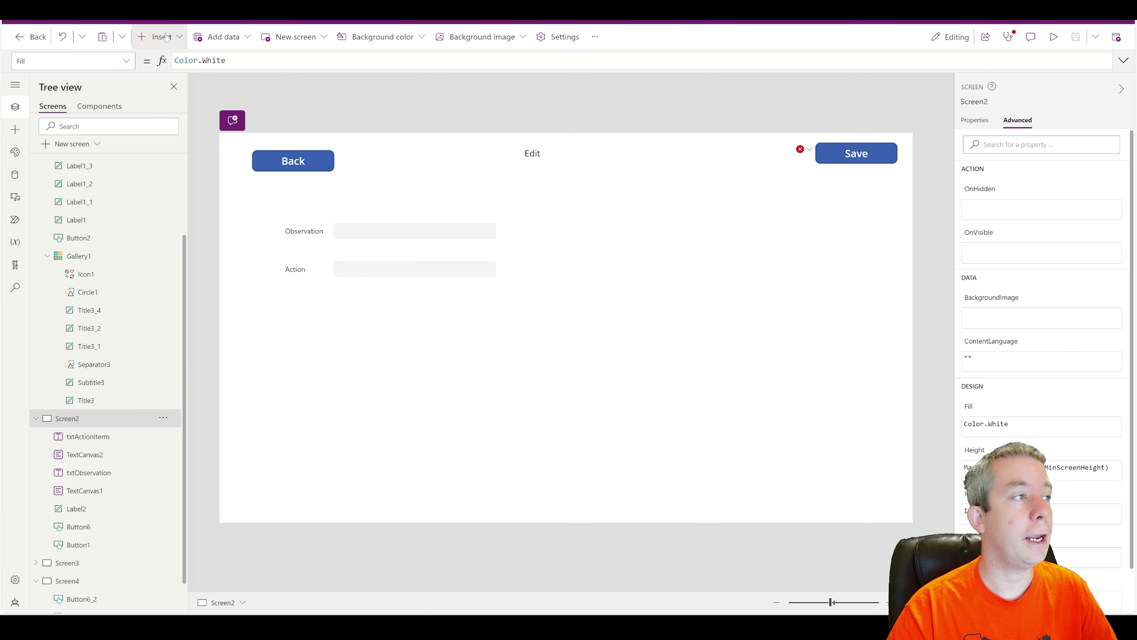
{"action": "left_click", "coordinate": [175, 37]}
{"action": "type", "text": "combo"}
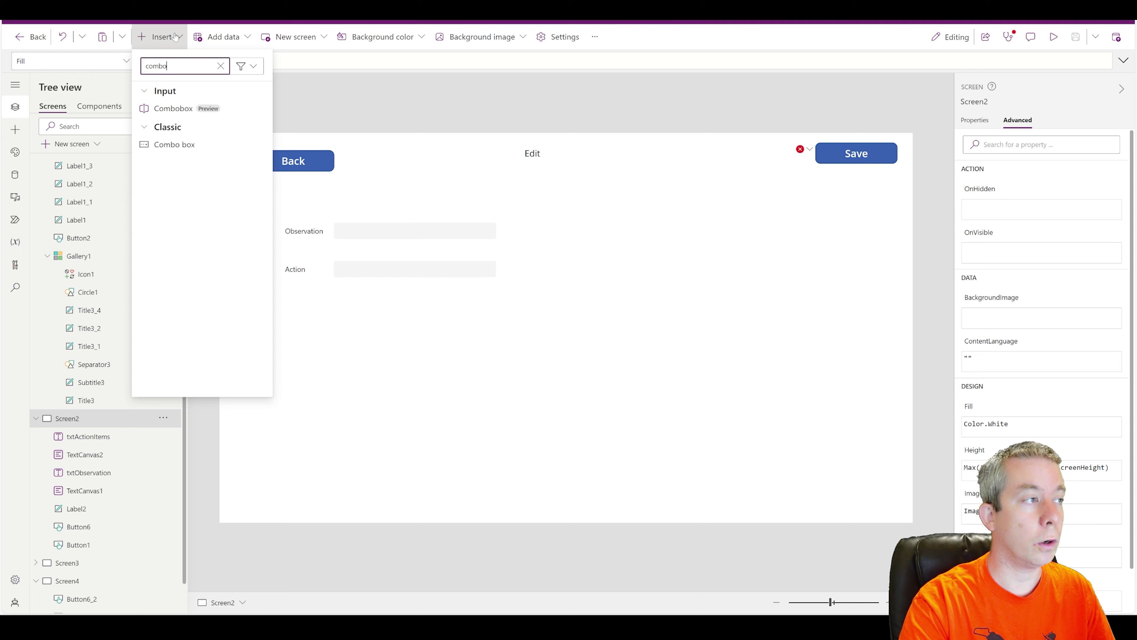
{"action": "left_click", "coordinate": [173, 109]}
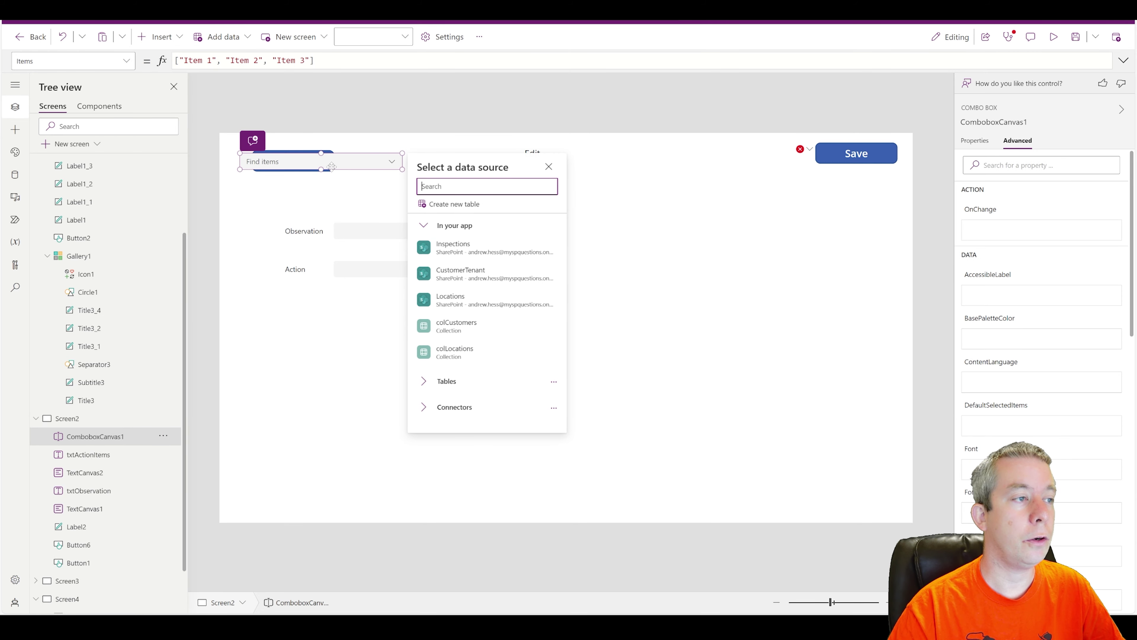
{"action": "left_click_drag", "start_coordinate": [332, 161], "coordinate": [604, 231]}
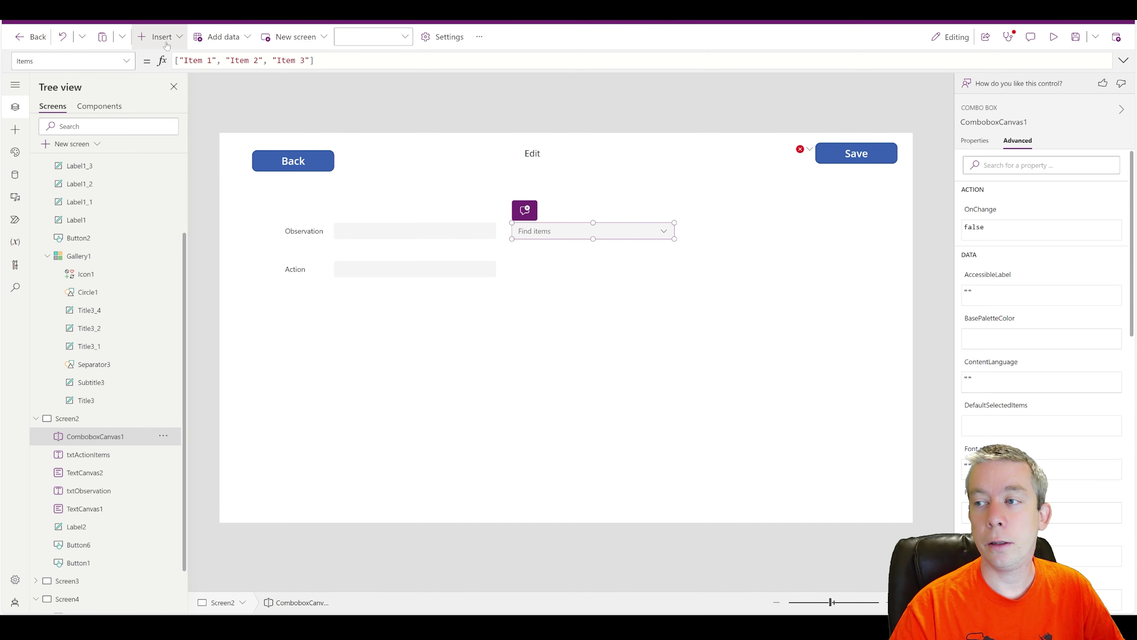
Step: Rename the new combobox to cmbCustomerName
{"action": "left_click", "coordinate": [163, 436]}
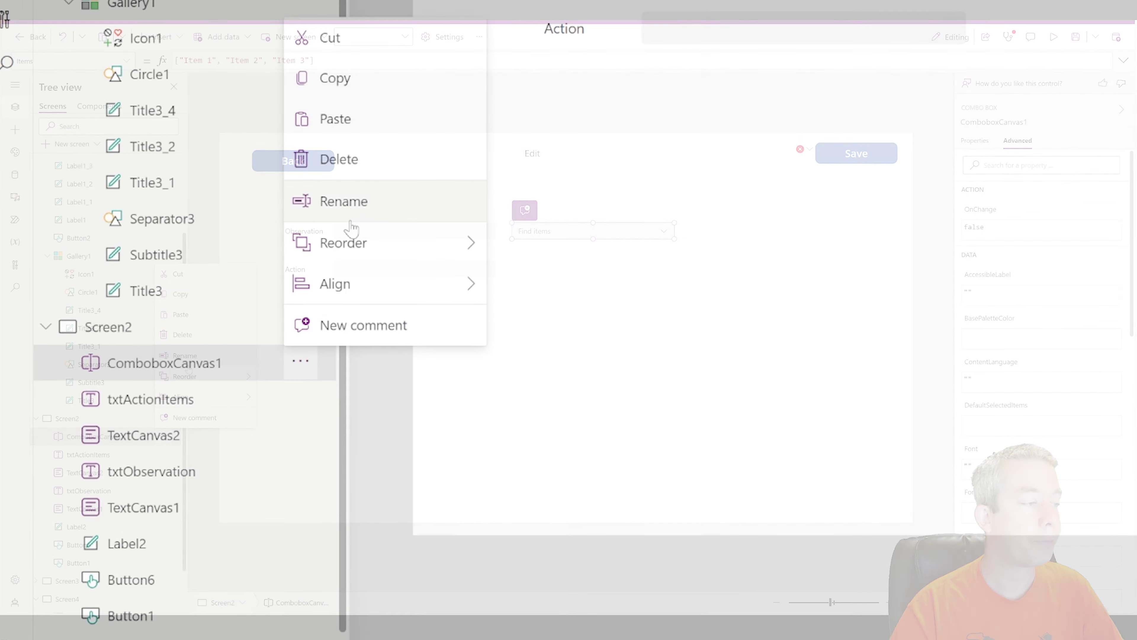
{"action": "left_click", "coordinate": [351, 222]}
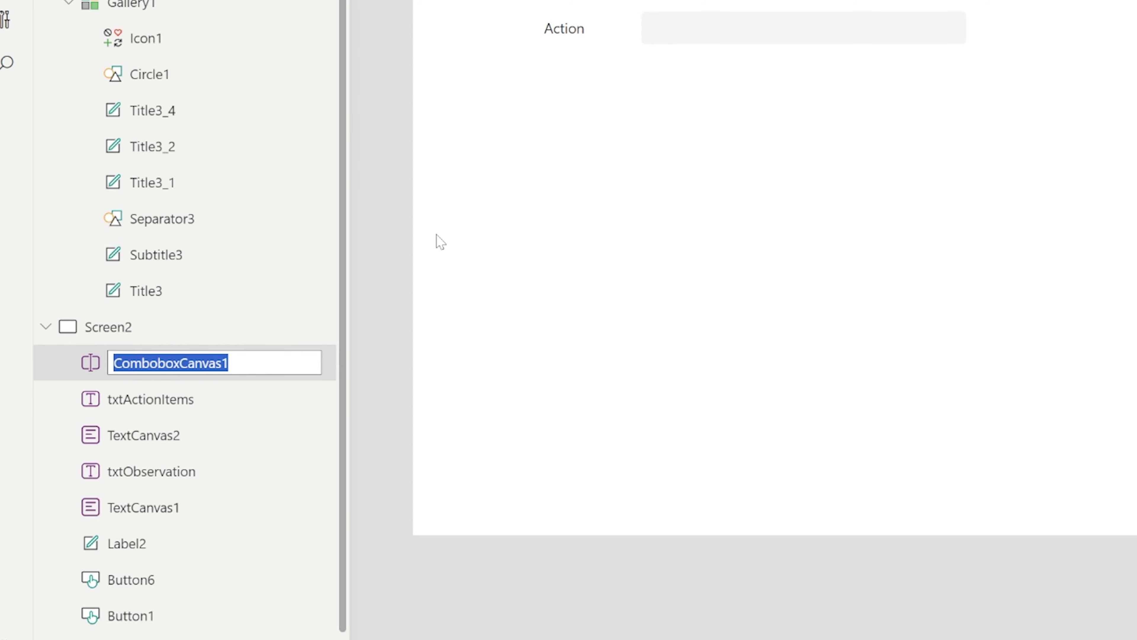
{"action": "type", "text": "cm"}
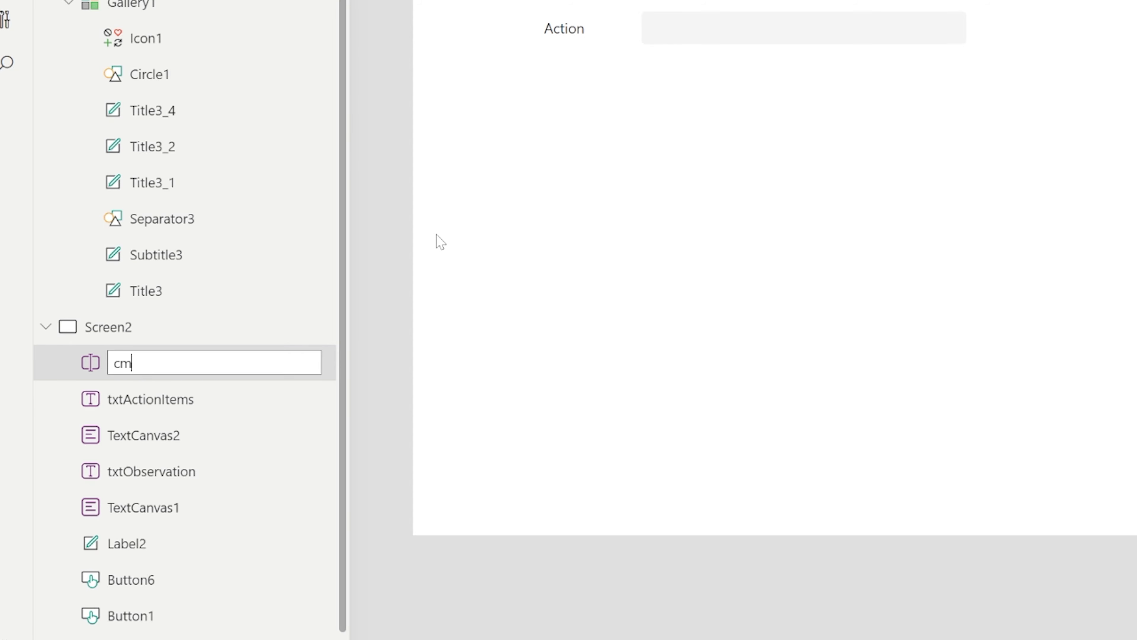
{"action": "type", "text": "bCustomerName"}
{"action": "key", "text": "Return"}
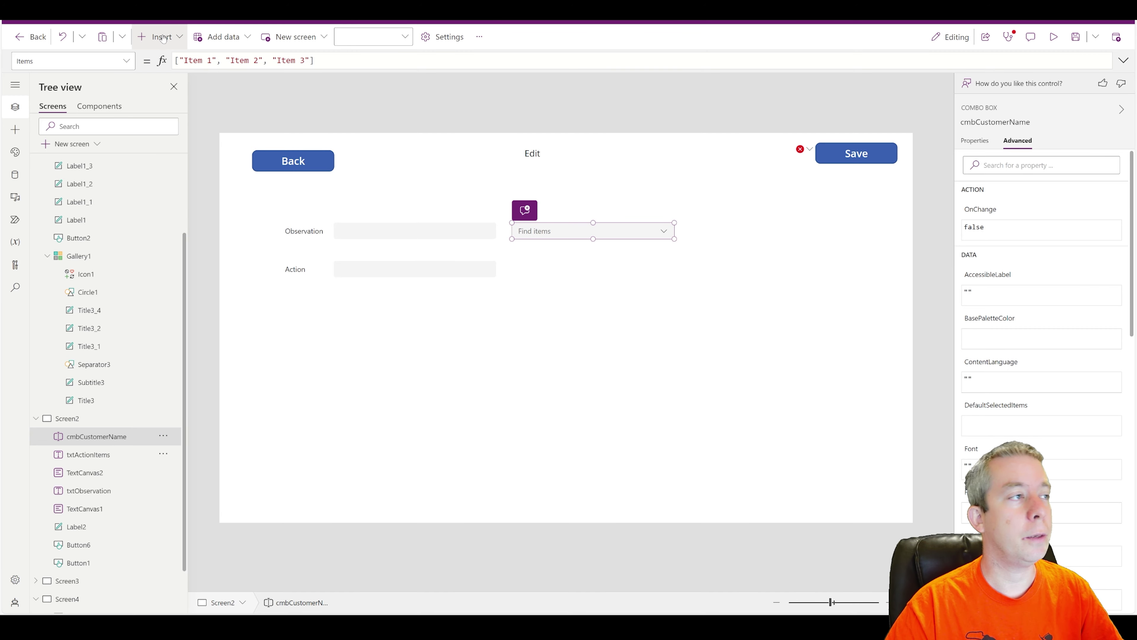
Step: Insert another modern combobox on Screen2 and place it directly below cmbCustomerName, beside the Action input
{"action": "left_click", "coordinate": [160, 37]}
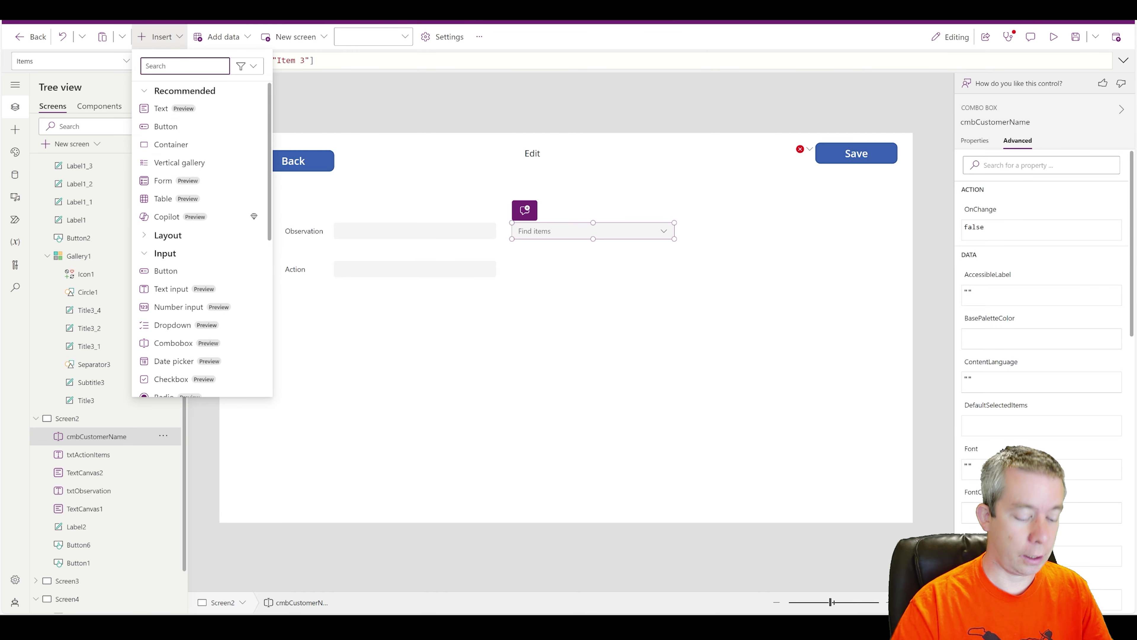
{"action": "type", "text": "combo"}
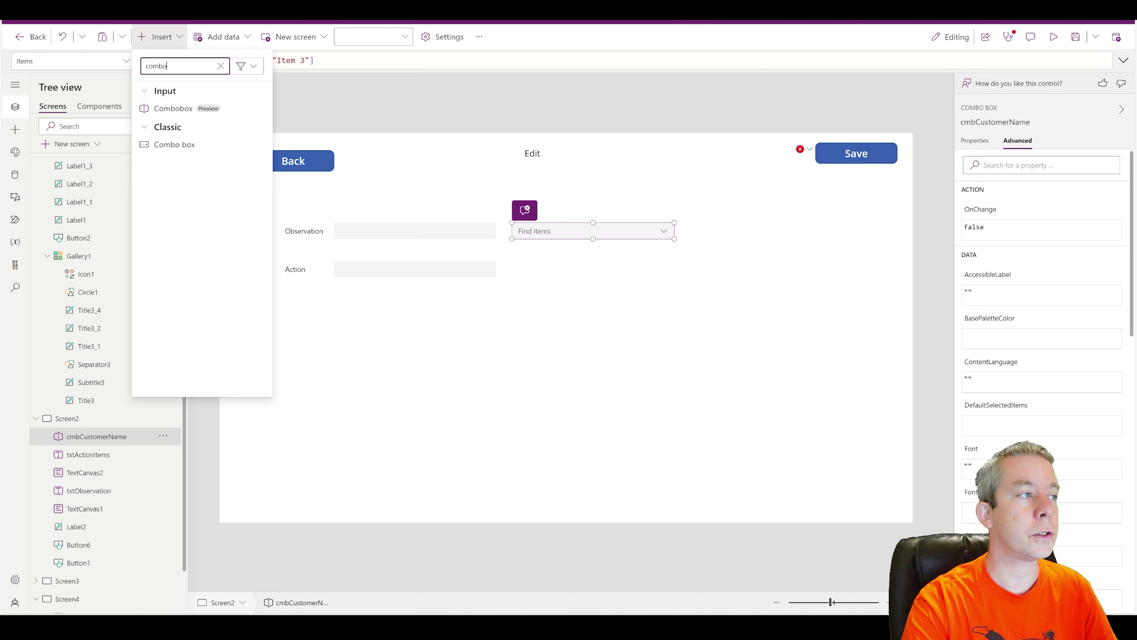
{"action": "left_click", "coordinate": [173, 108]}
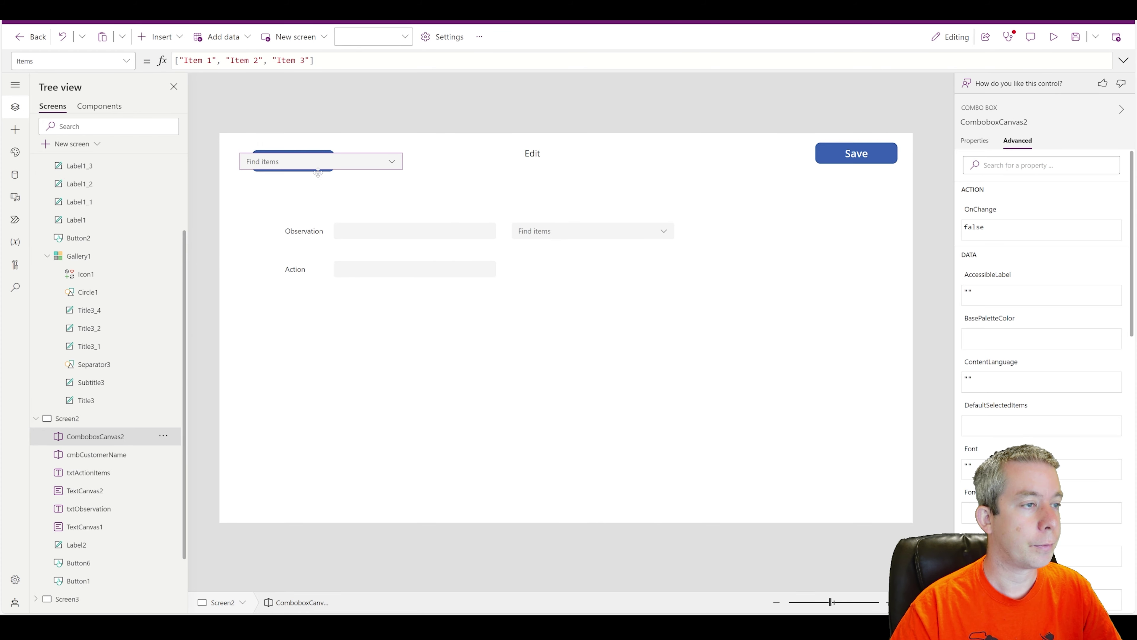
{"action": "left_click_drag", "start_coordinate": [312, 167], "coordinate": [582, 276]}
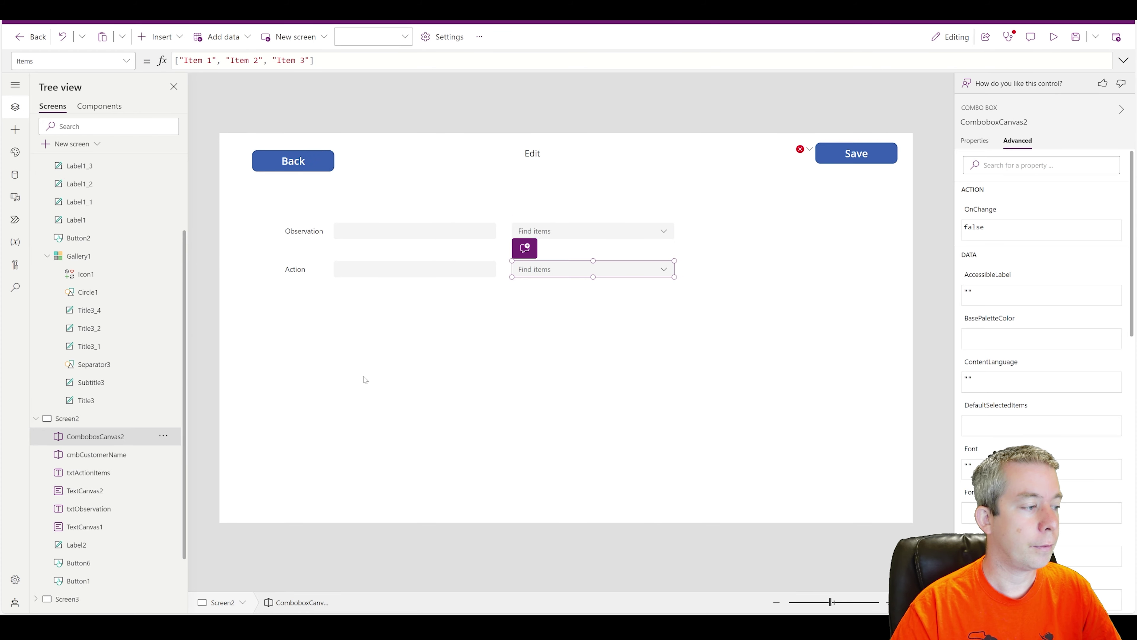
Step: Rename the new combobox beside the Action input to cmbLocation
{"action": "left_click", "coordinate": [163, 436]}
{"action": "left_click", "coordinate": [192, 357]}
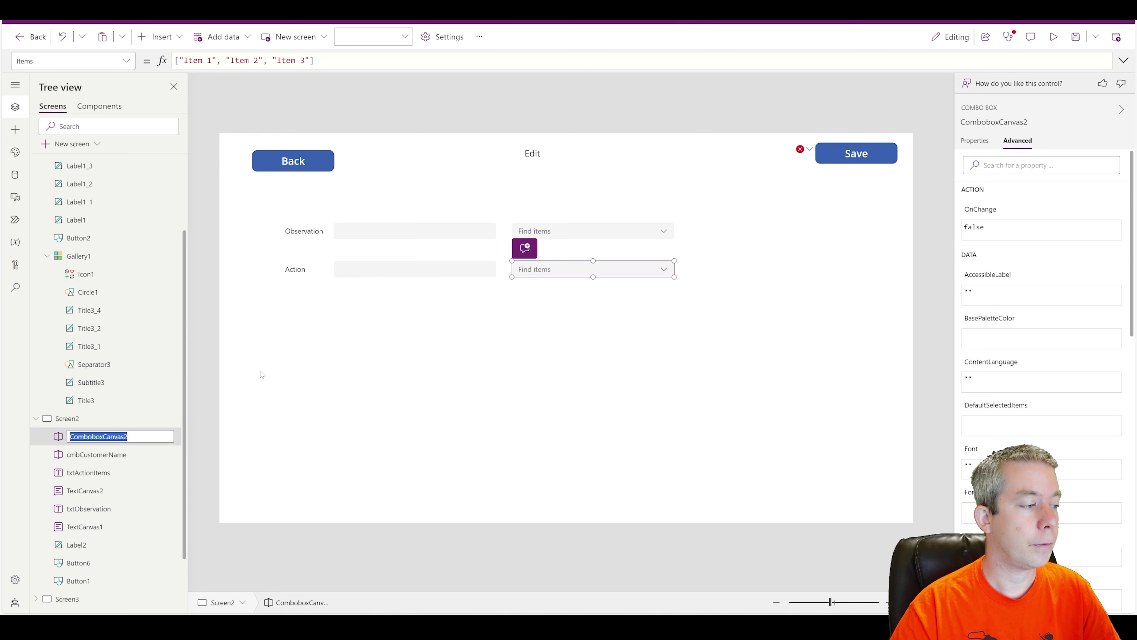
{"action": "type", "text": "cmbLocation"}
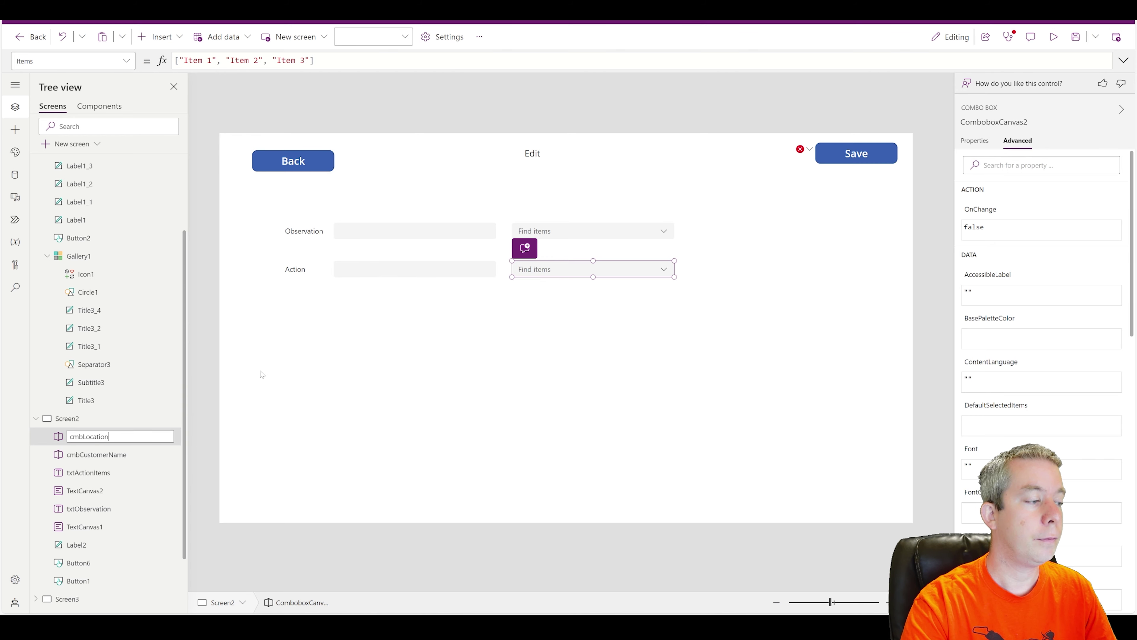
{"action": "key", "text": "Return"}
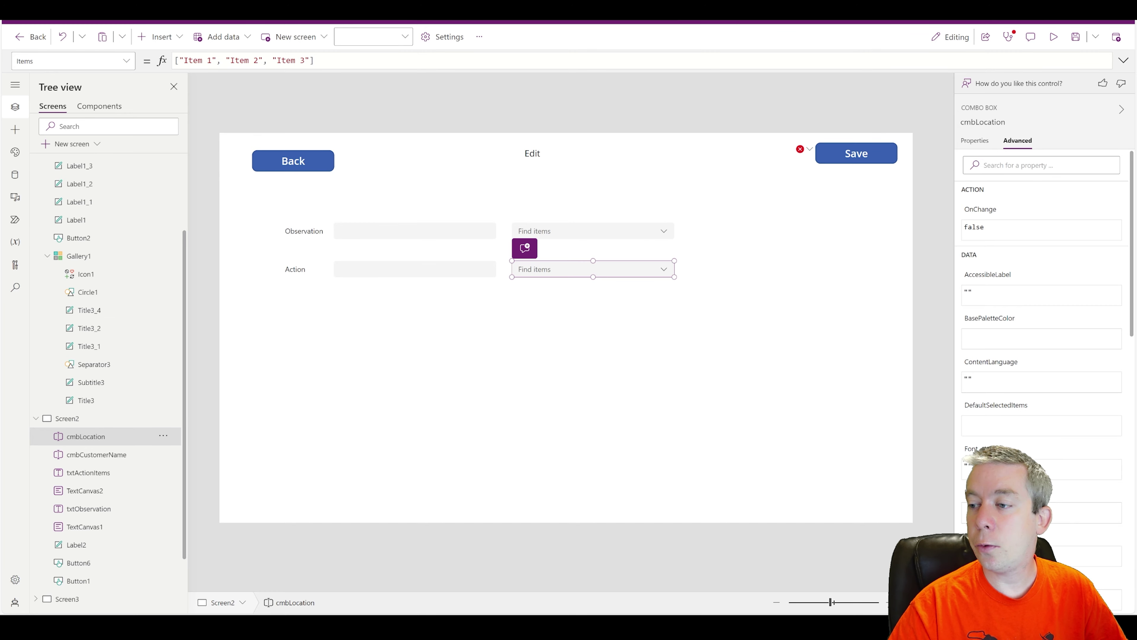
{"action": "left_click", "coordinate": [552, 376]}
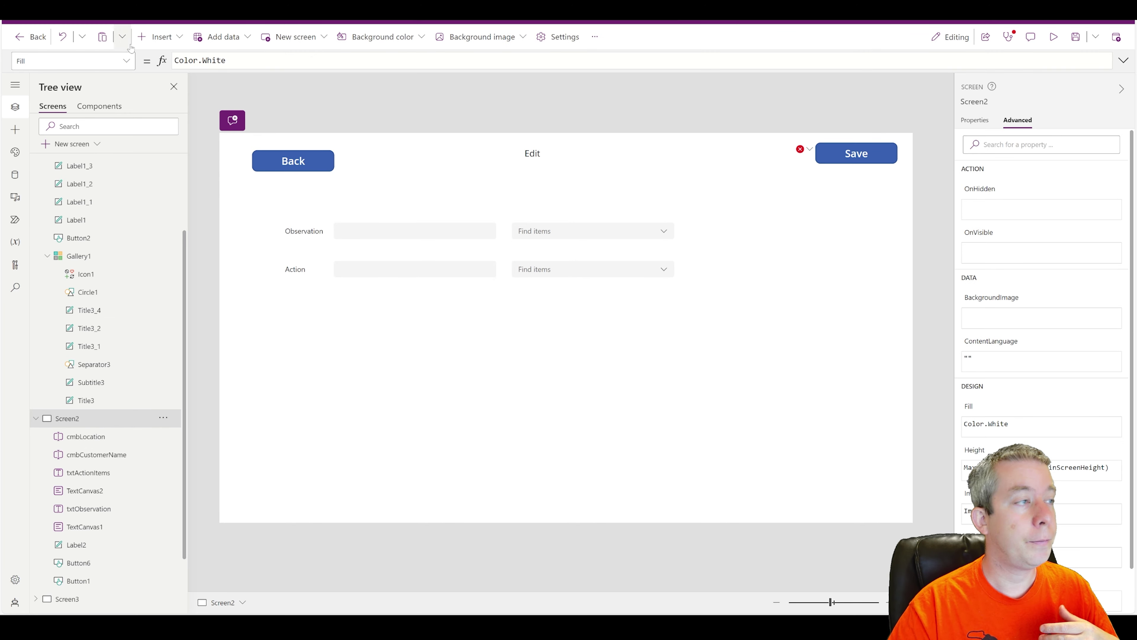
Step: Insert a modern dropdown on Screen2 without a data source and place it below the cmbLocation combobox
{"action": "left_click", "coordinate": [157, 36]}
{"action": "type", "text": "drop"}
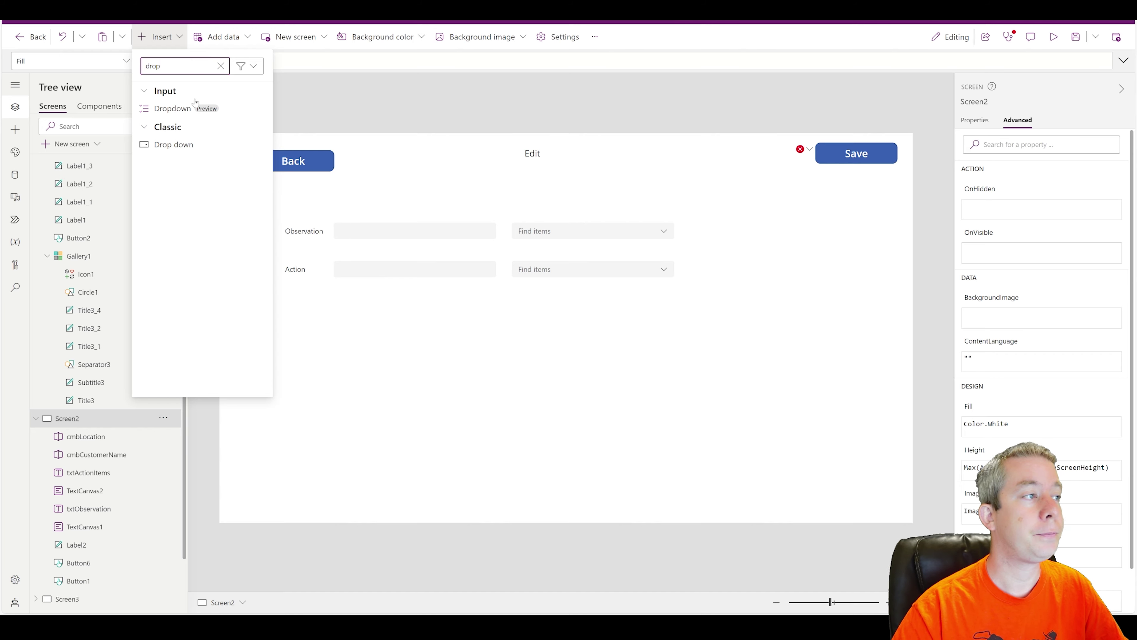
{"action": "left_click", "coordinate": [172, 108]}
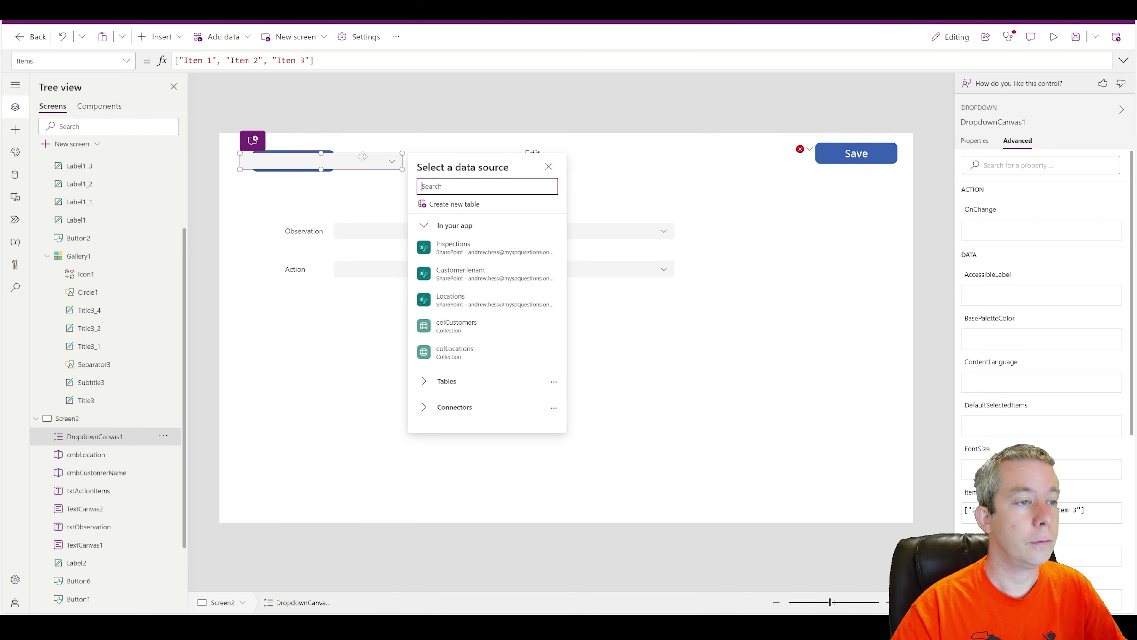
{"action": "left_click", "coordinate": [366, 201]}
{"action": "left_click_drag", "start_coordinate": [314, 166], "coordinate": [569, 332]}
Step: Shift both comboboxes further right to make room for labels, and place a copy of the Observation label beside cmbCustomerName
{"action": "left_click_drag", "start_coordinate": [579, 229], "coordinate": [755, 225]}
{"action": "left_click_drag", "start_coordinate": [552, 270], "coordinate": [725, 269]}
{"action": "left_click", "coordinate": [313, 231]}
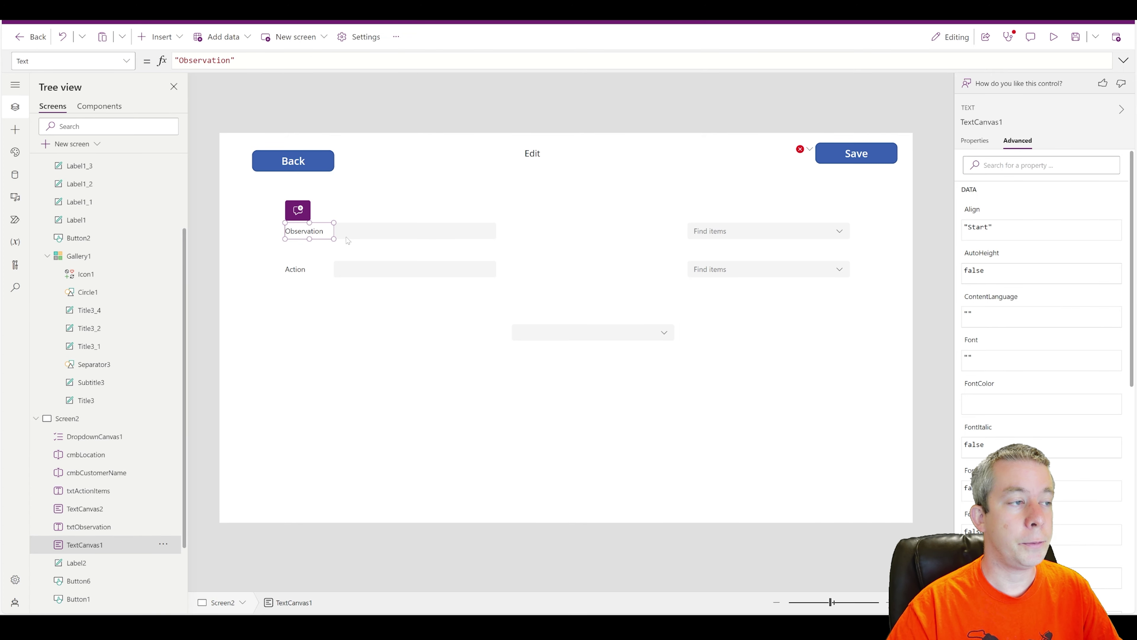
{"action": "key", "text": "ctrl+c"}
{"action": "key", "text": "ctrl+v"}
{"action": "left_click_drag", "start_coordinate": [325, 237], "coordinate": [665, 234]}
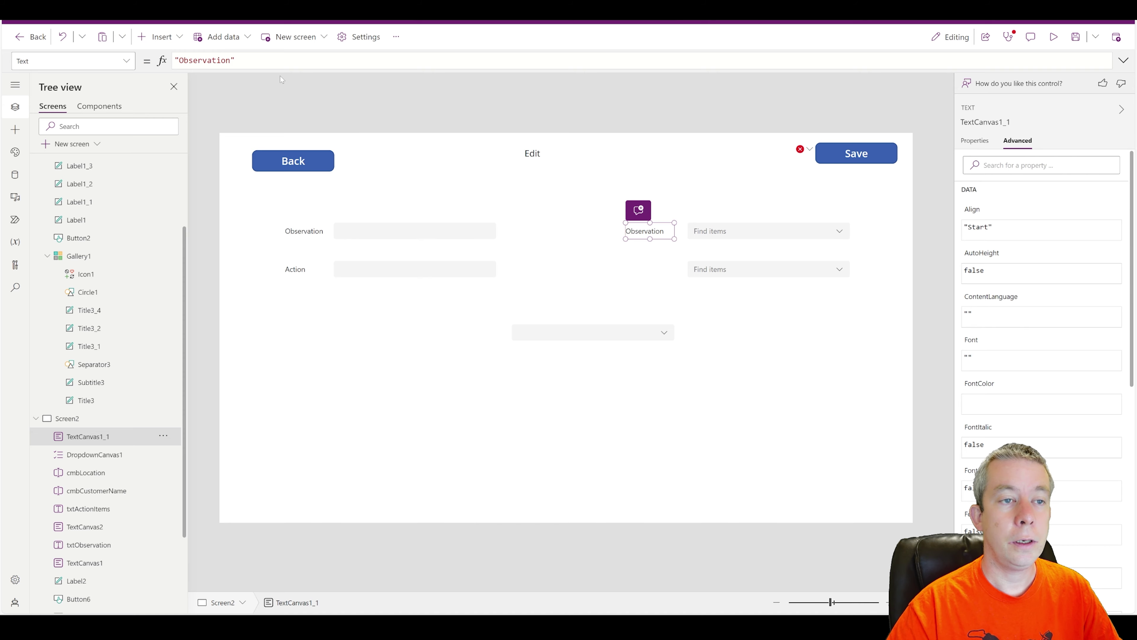
Step: Set the copied label's text to Customer Name and widen the label so it fits on one line
{"action": "double_click", "coordinate": [213, 60]}
{"action": "type", "text": "Custom"}
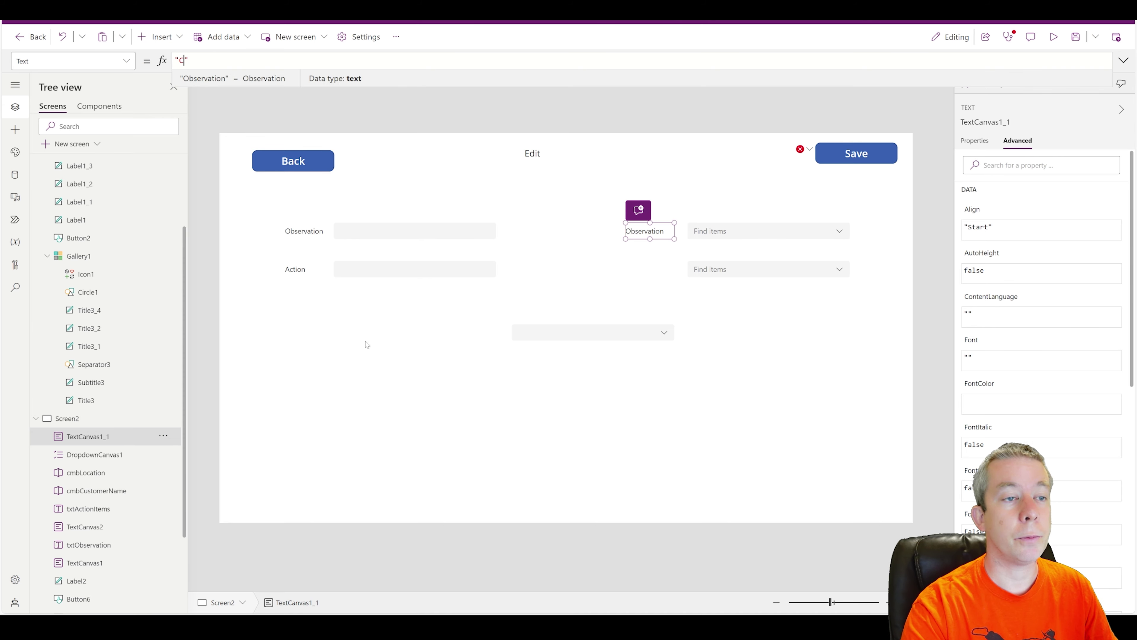
{"action": "type", "text": "er Name"}
{"action": "key", "text": "shift+Return"}
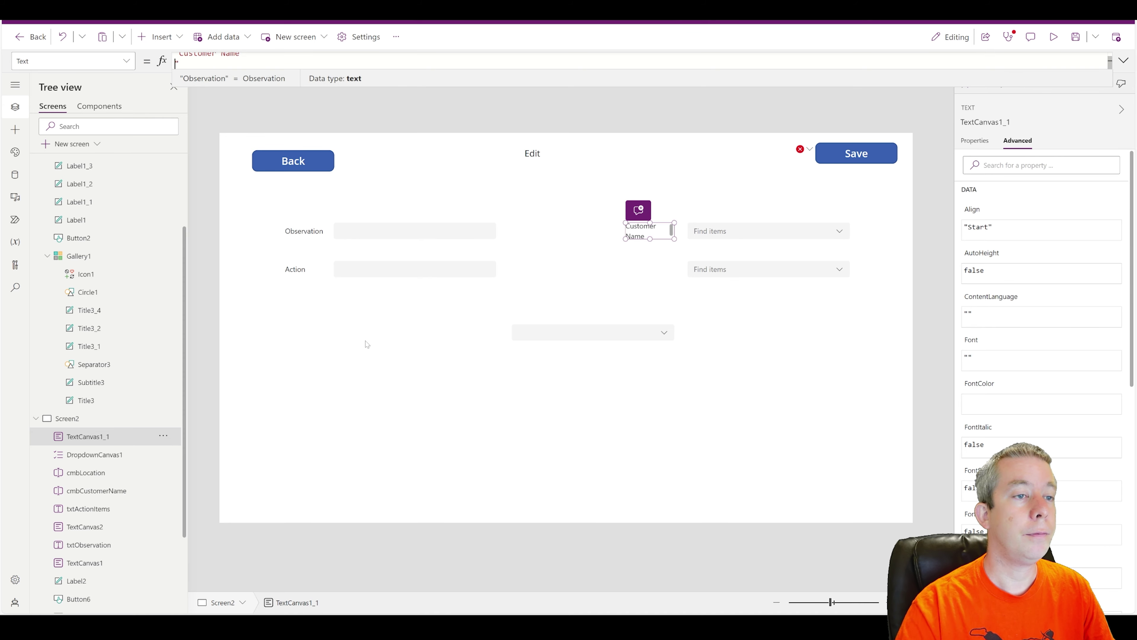
{"action": "left_click_drag", "start_coordinate": [627, 224], "coordinate": [645, 270]}
Step: Duplicate the Customer Name label beside the cmbLocation combobox and set the copy's text to Location
{"action": "left_click", "coordinate": [638, 236]}
{"action": "key", "text": "ctrl+c"}
{"action": "key", "text": "ctrl+v"}
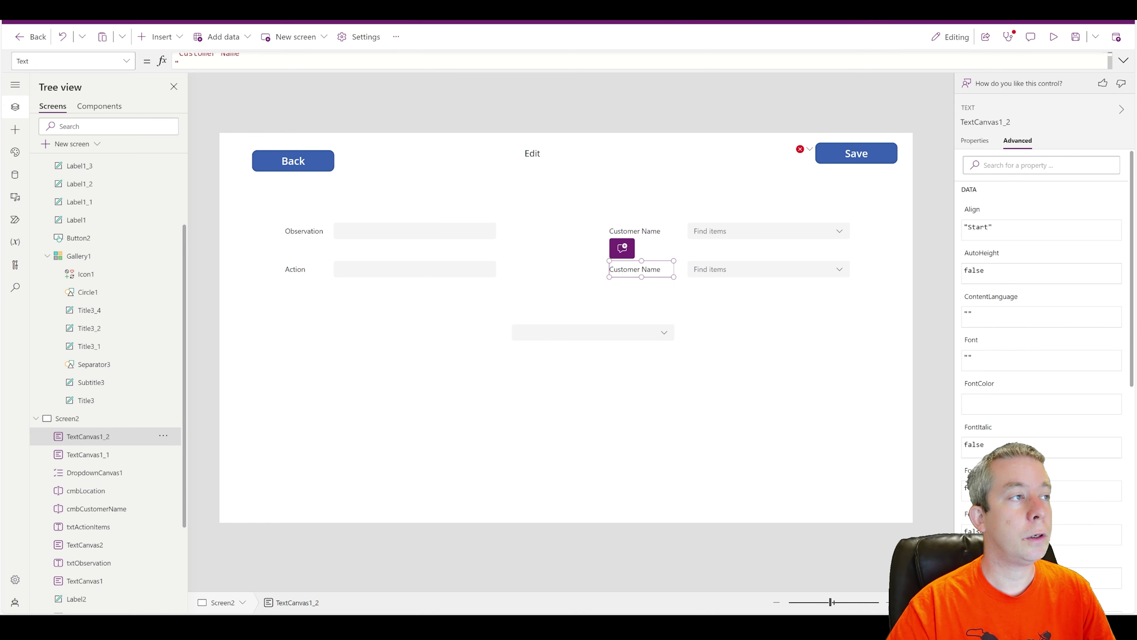
{"action": "left_click_drag", "start_coordinate": [241, 58], "coordinate": [179, 57]}
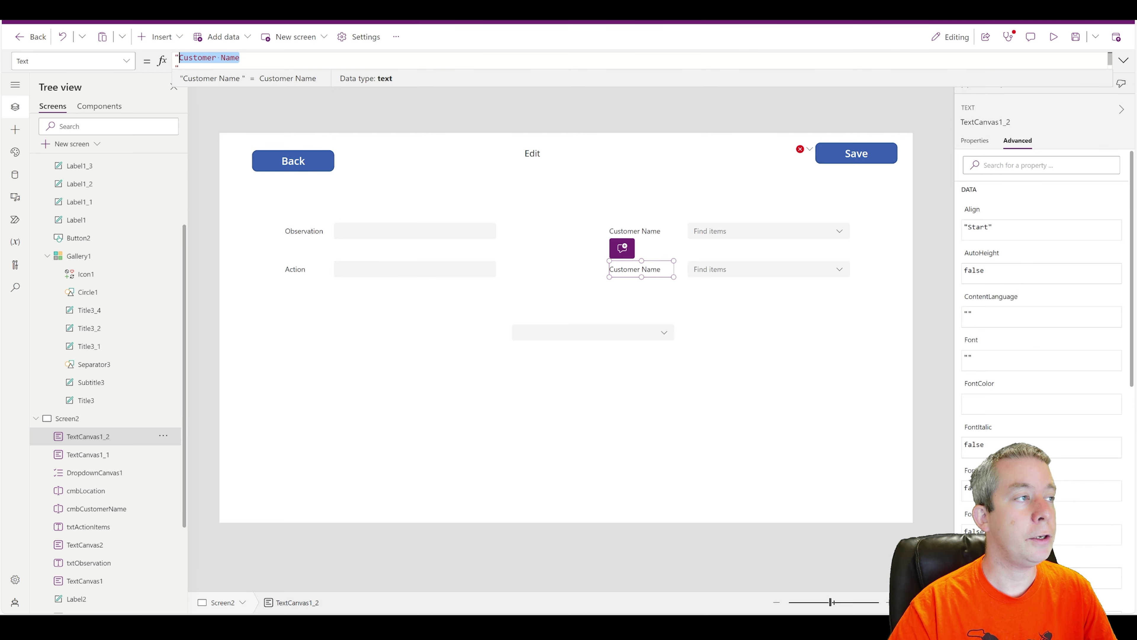
{"action": "type", "text": "Location"}
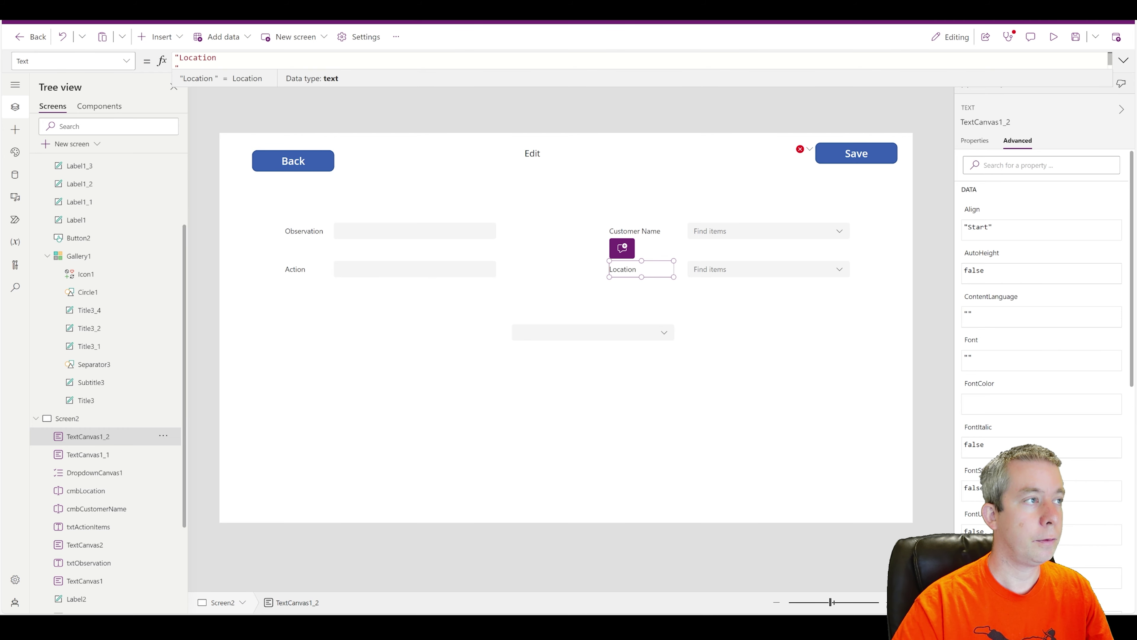
{"action": "key", "text": "Delete"}
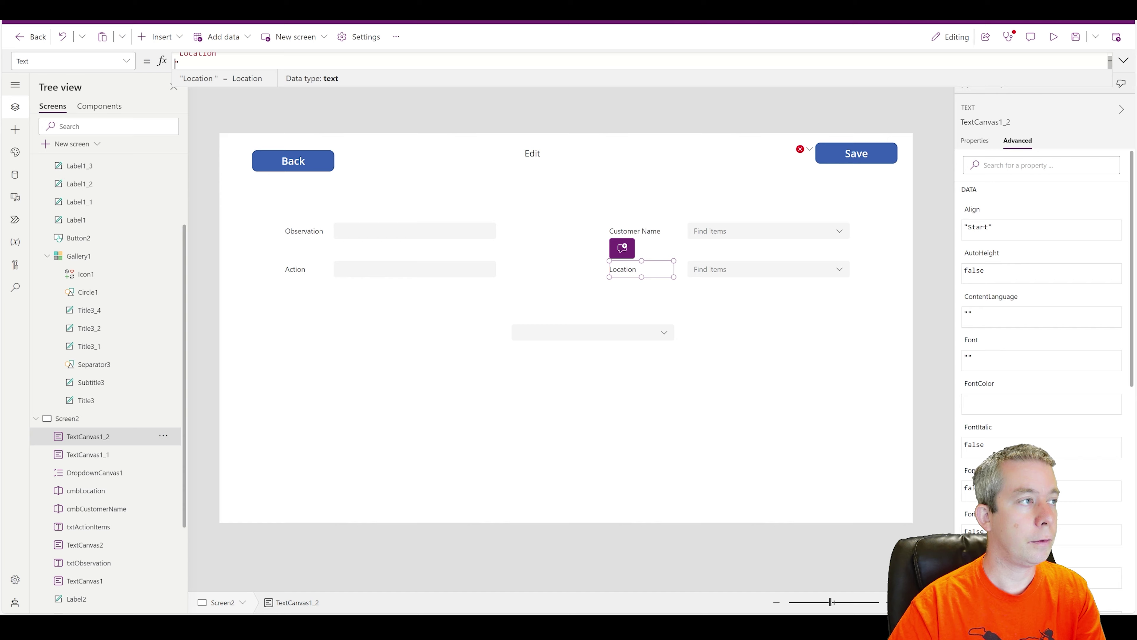
Step: Move the dropdown below the Action input and place a copy of the Action label beside it
{"action": "left_click", "coordinate": [655, 340]}
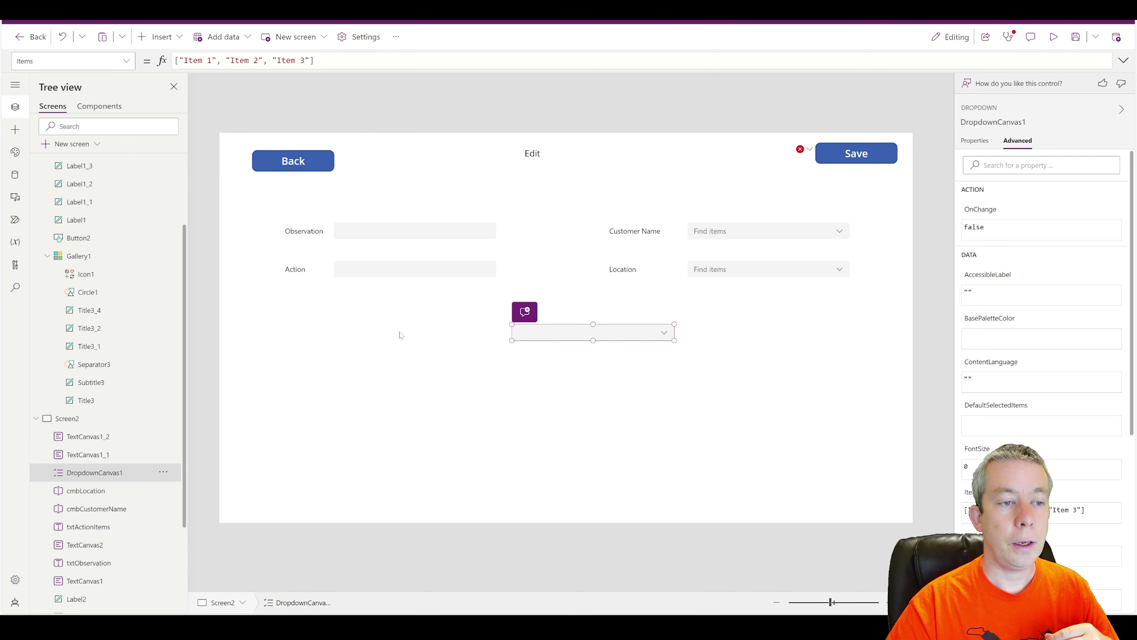
{"action": "left_click_drag", "start_coordinate": [589, 337], "coordinate": [427, 333]}
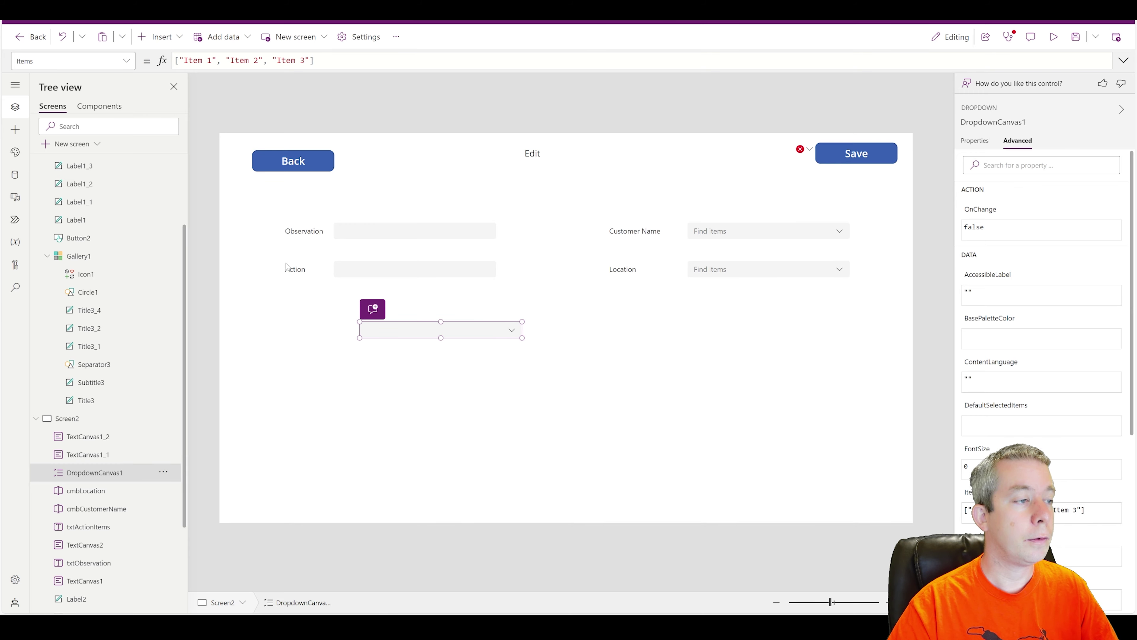
{"action": "left_click", "coordinate": [295, 269]}
{"action": "key", "text": "ctrl+c"}
{"action": "key", "text": "ctrl+v"}
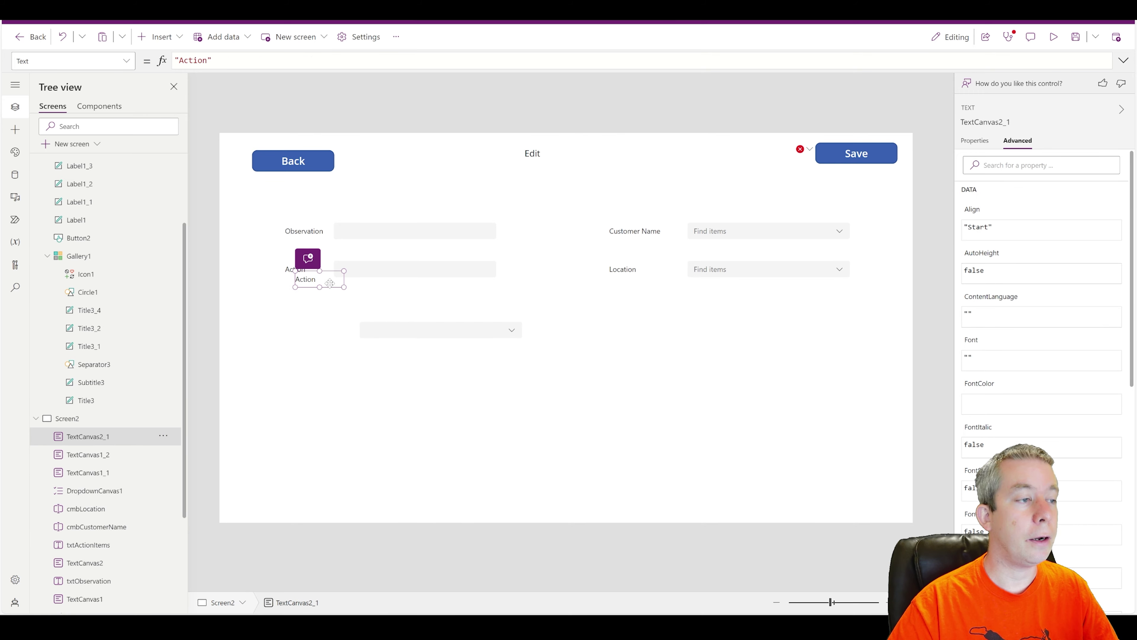
{"action": "left_click_drag", "start_coordinate": [327, 280], "coordinate": [317, 330]}
Step: Set the text of the copied label beside the dropdown to Category
{"action": "double_click", "coordinate": [192, 60]}
{"action": "type", "text": "Cate"}
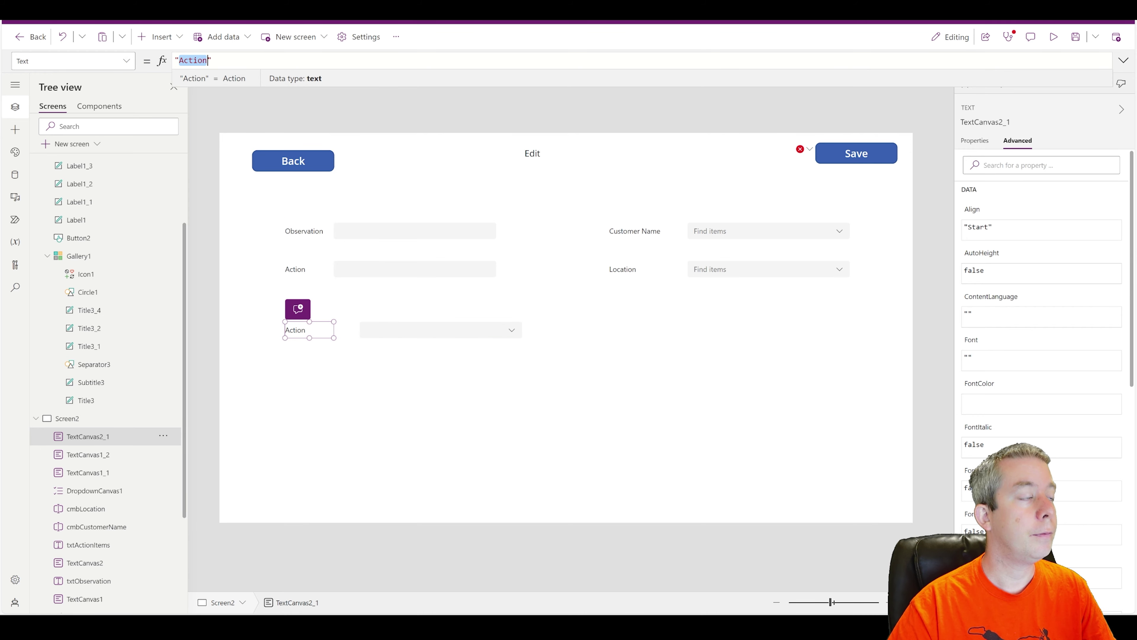
{"action": "type", "text": "gory"}
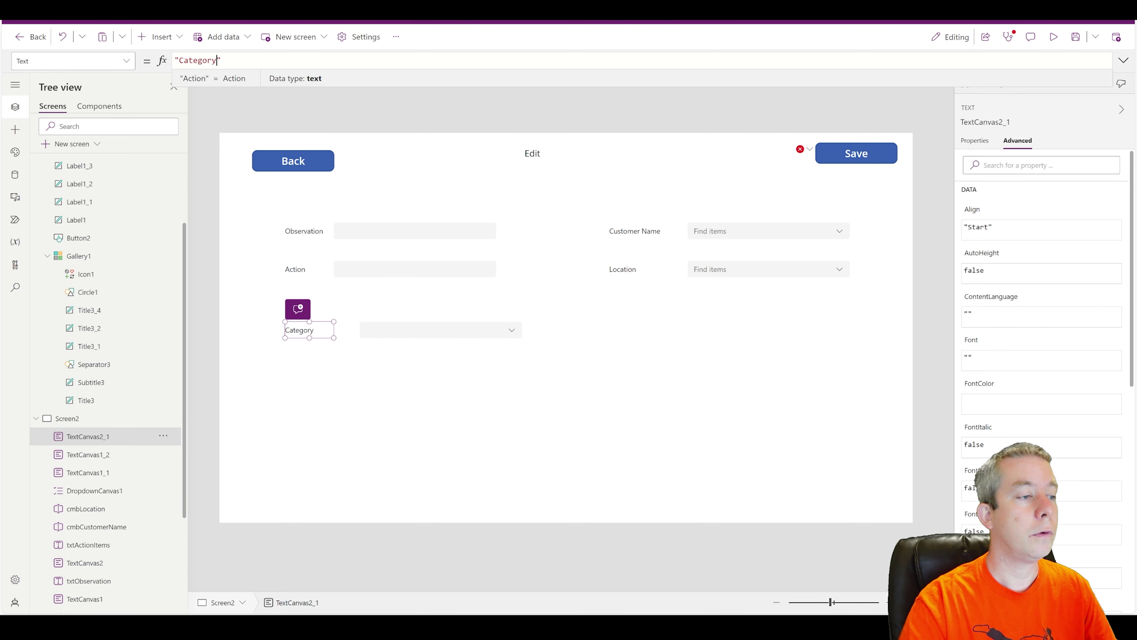
Step: Rename the dropdown beside the Category label to drpCategory
{"action": "left_click", "coordinate": [429, 329]}
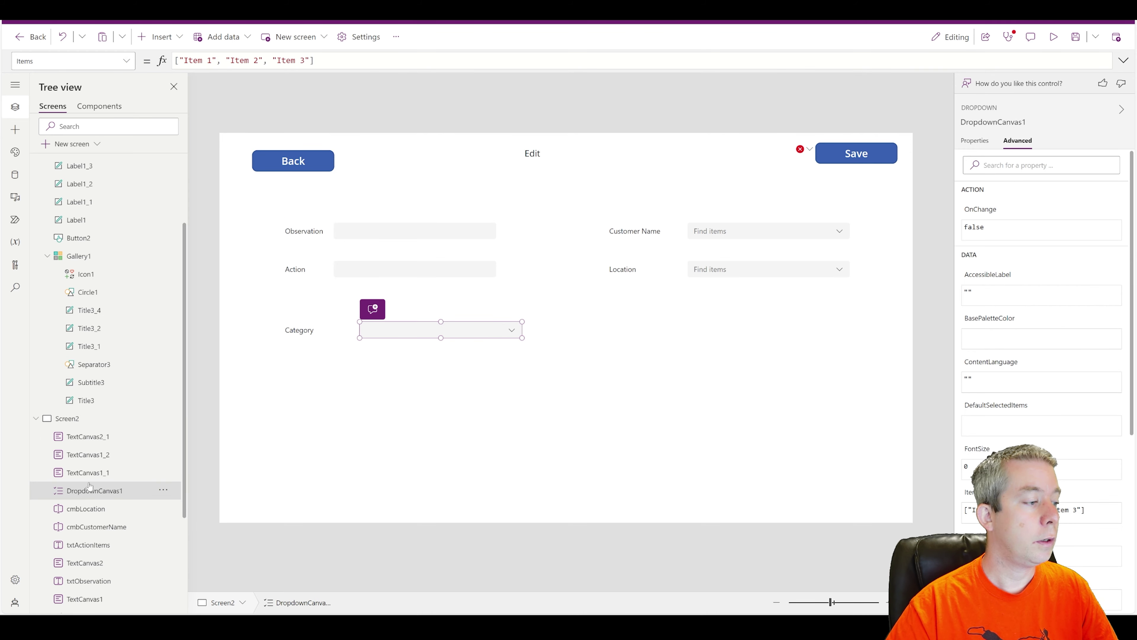
{"action": "left_click", "coordinate": [164, 490]}
{"action": "left_click", "coordinate": [190, 411]}
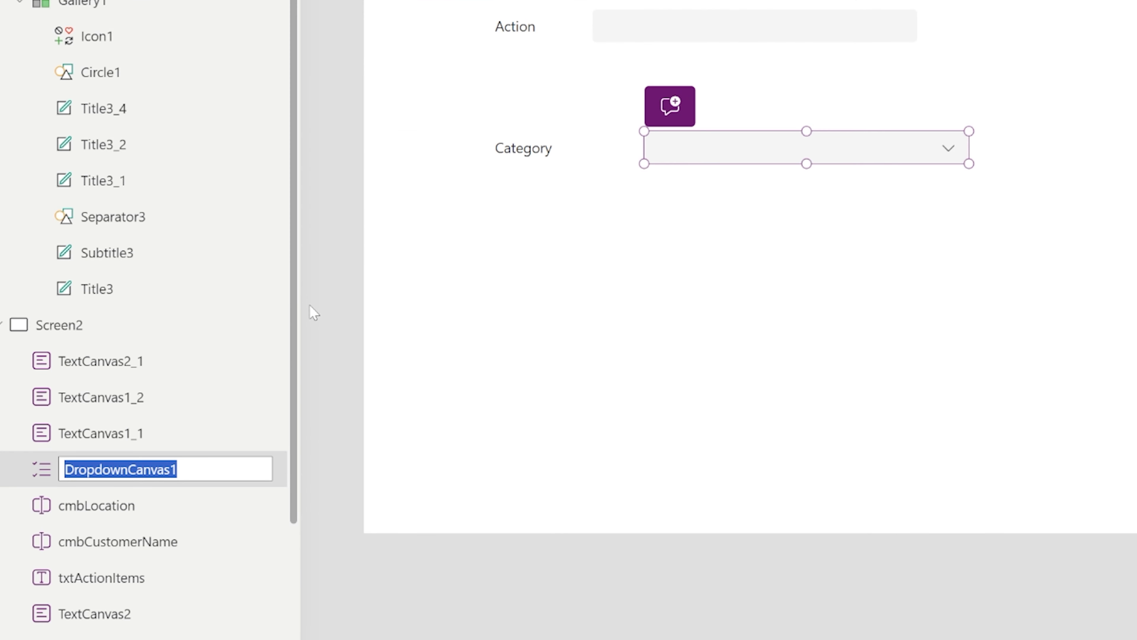
{"action": "type", "text": "drpCategory"}
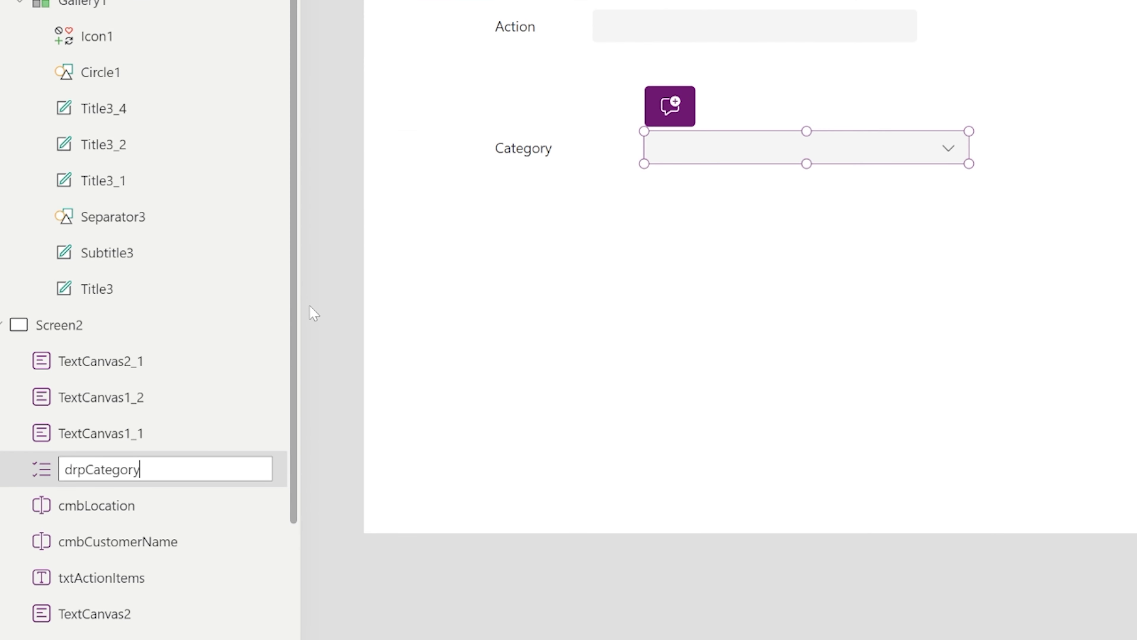
{"action": "key", "text": "Return"}
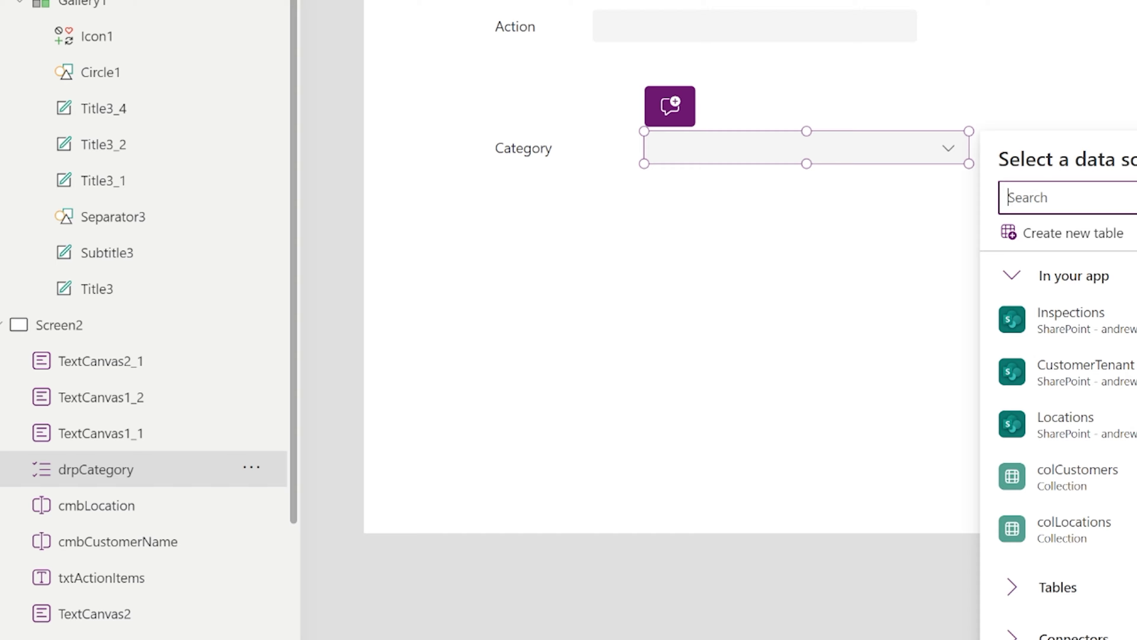
{"action": "left_click", "coordinate": [1133, 278]}
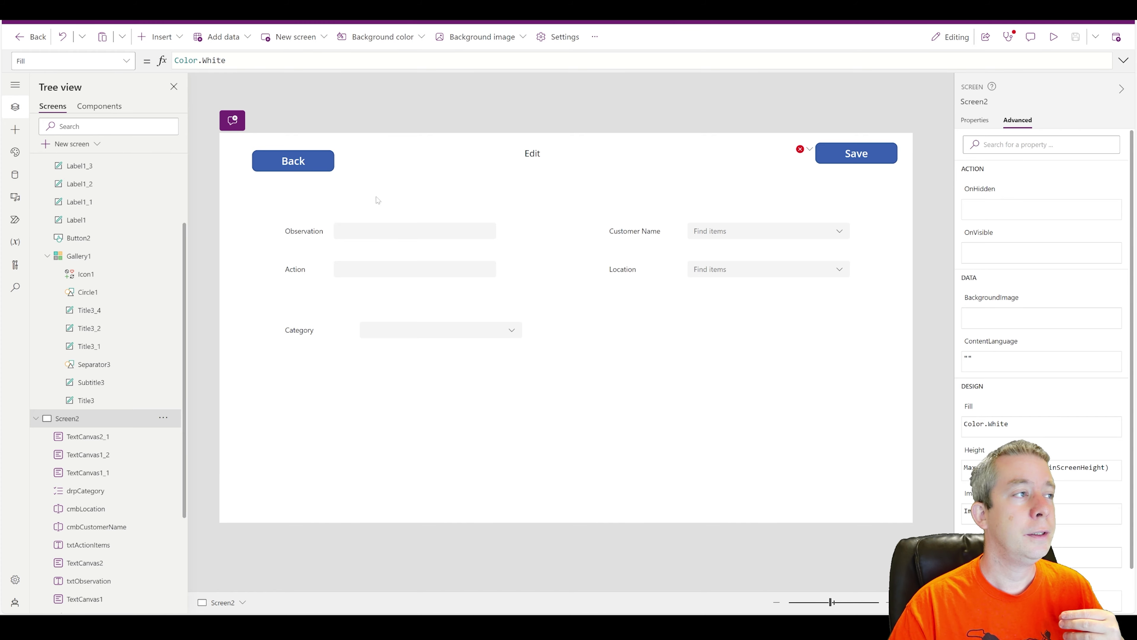
{"action": "left_click", "coordinate": [160, 37]}
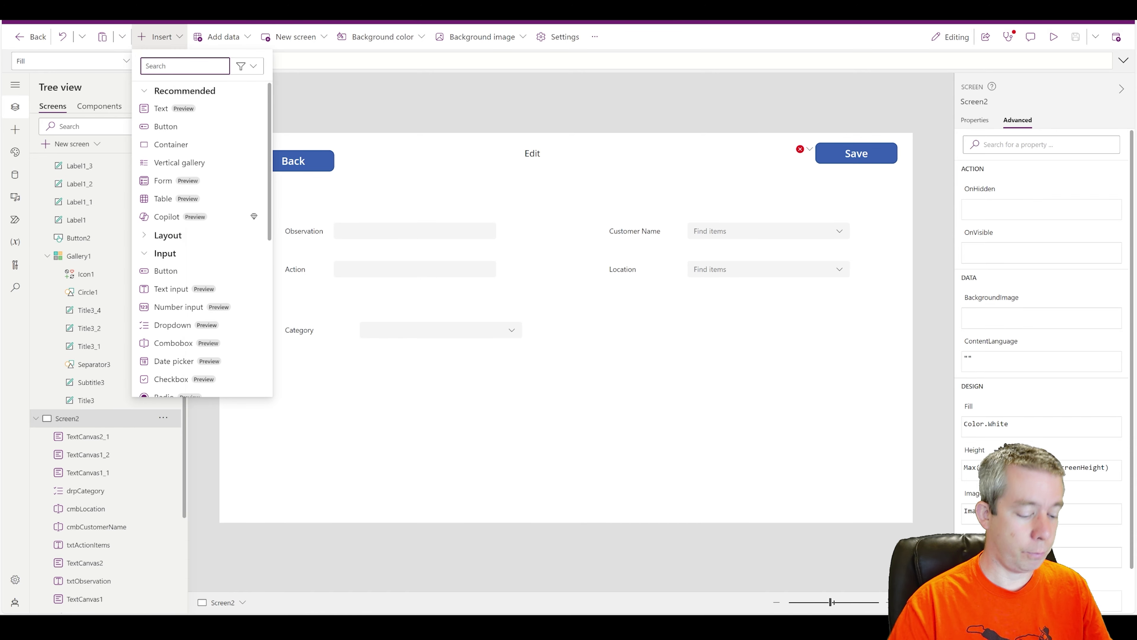
{"action": "type", "text": "button"}
{"action": "key", "text": "Return"}
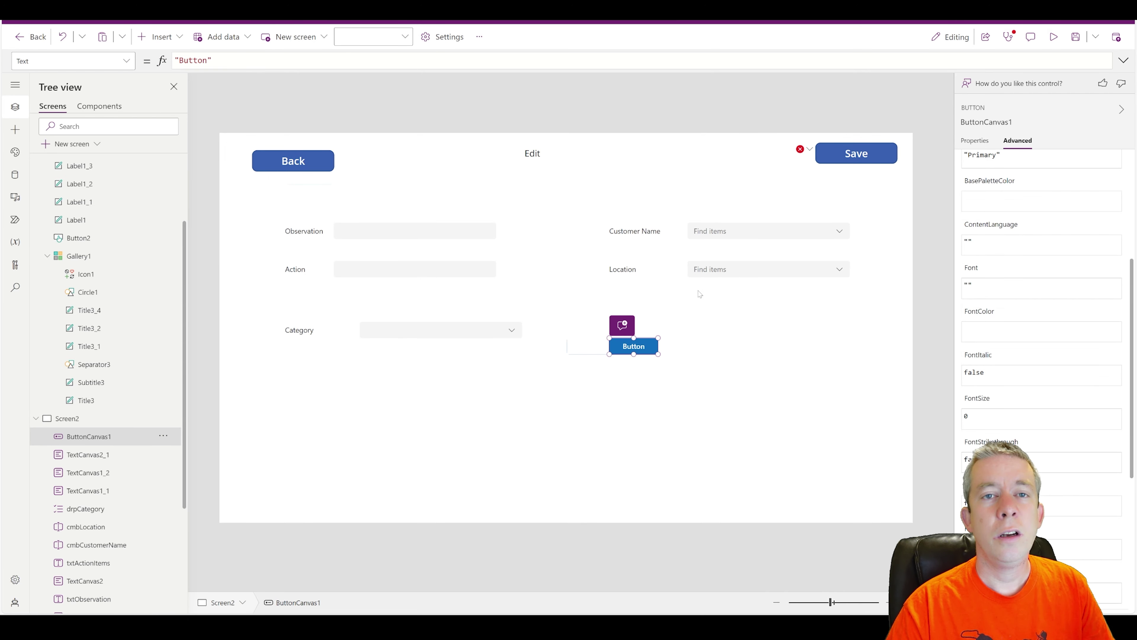
{"action": "left_click", "coordinate": [126, 61]}
{"action": "scroll", "coordinate": [72, 212], "scroll_direction": "down", "scroll_amount": 5}
{"action": "scroll", "coordinate": [72, 211], "scroll_direction": "up", "scroll_amount": 5}
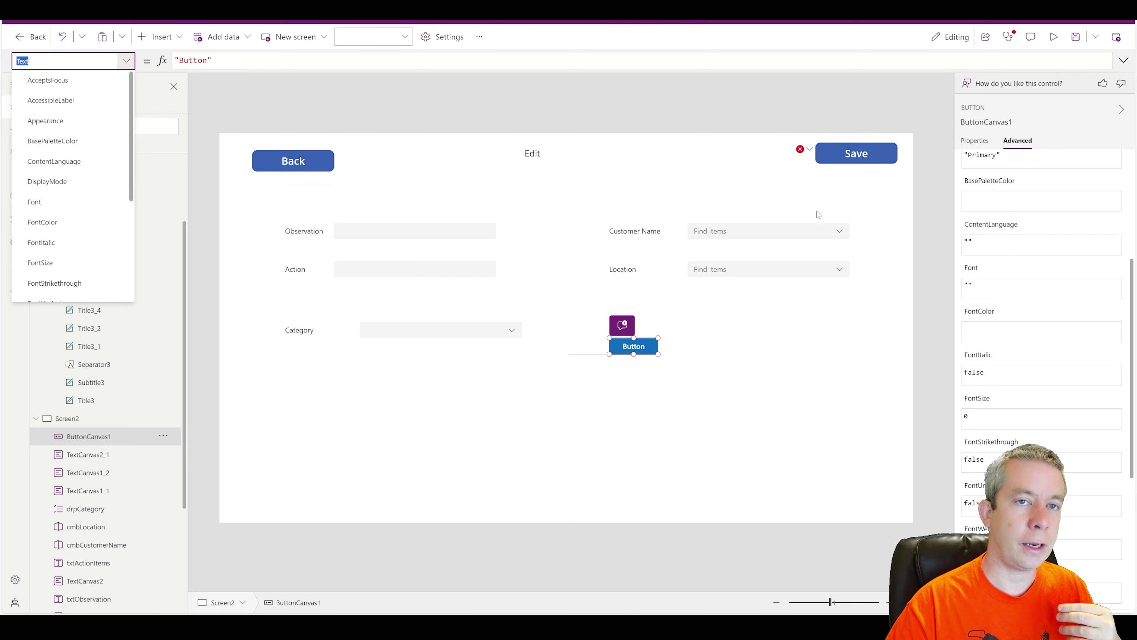
{"action": "left_click", "coordinate": [640, 348]}
{"action": "left_click", "coordinate": [529, 301]}
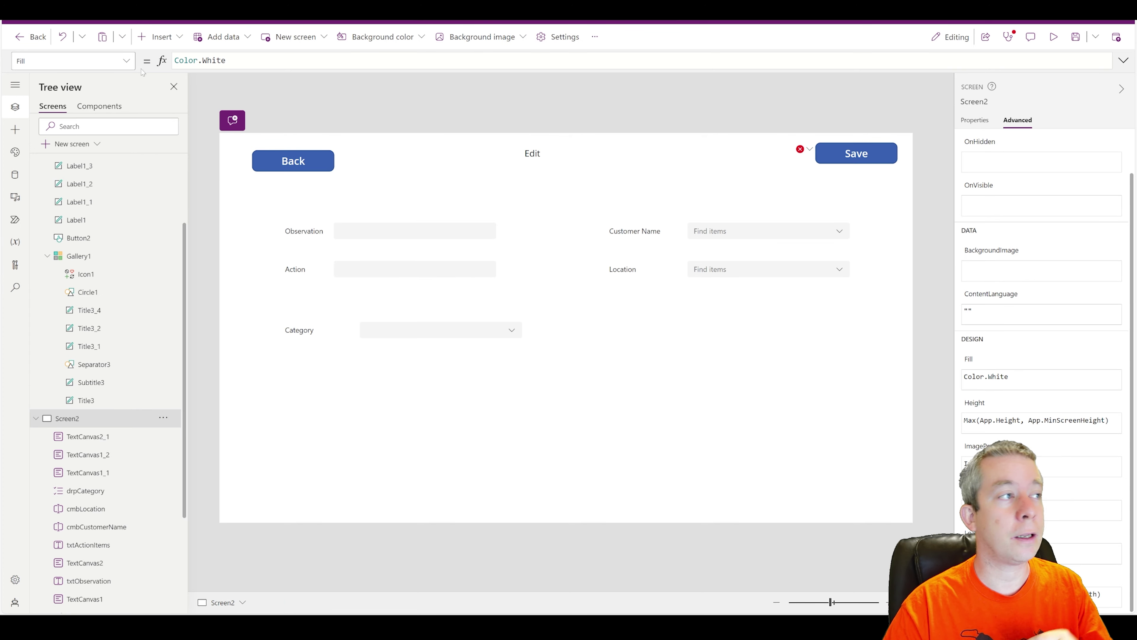
Step: Insert a classic button on Screen2 and place it to the right of the Category dropdown
{"action": "left_click", "coordinate": [159, 37]}
{"action": "type", "text": "button"}
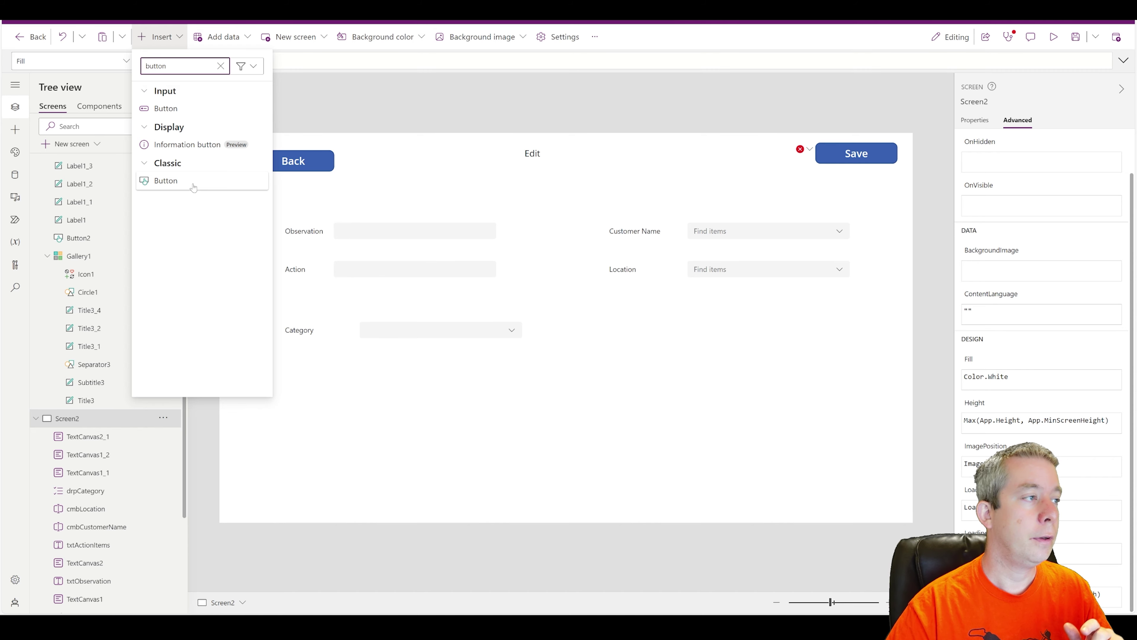
{"action": "left_click", "coordinate": [194, 187]}
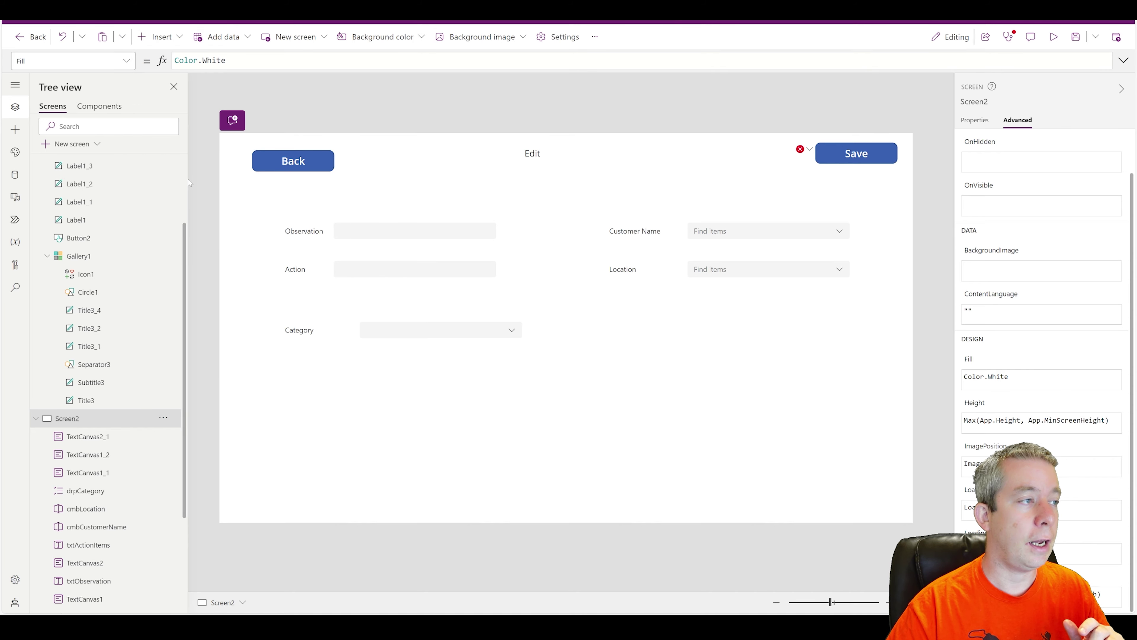
{"action": "left_click_drag", "start_coordinate": [272, 161], "coordinate": [639, 327]}
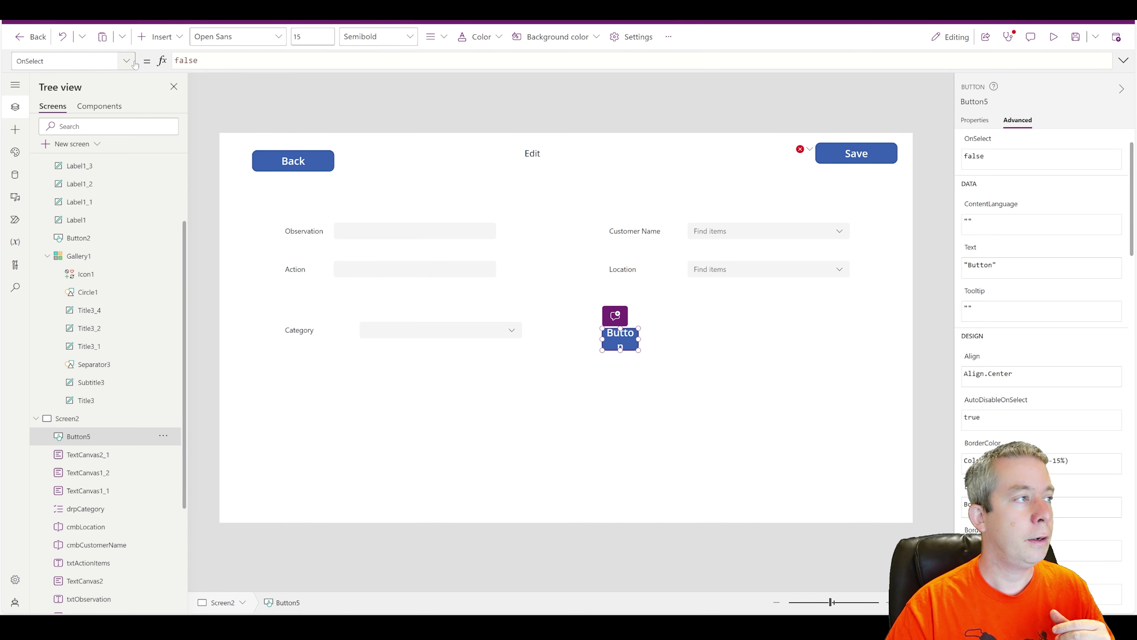
Step: Set the new button's border radius to 100
{"action": "left_click", "coordinate": [71, 60]}
{"action": "scroll", "coordinate": [64, 204], "scroll_direction": "down", "scroll_amount": 10}
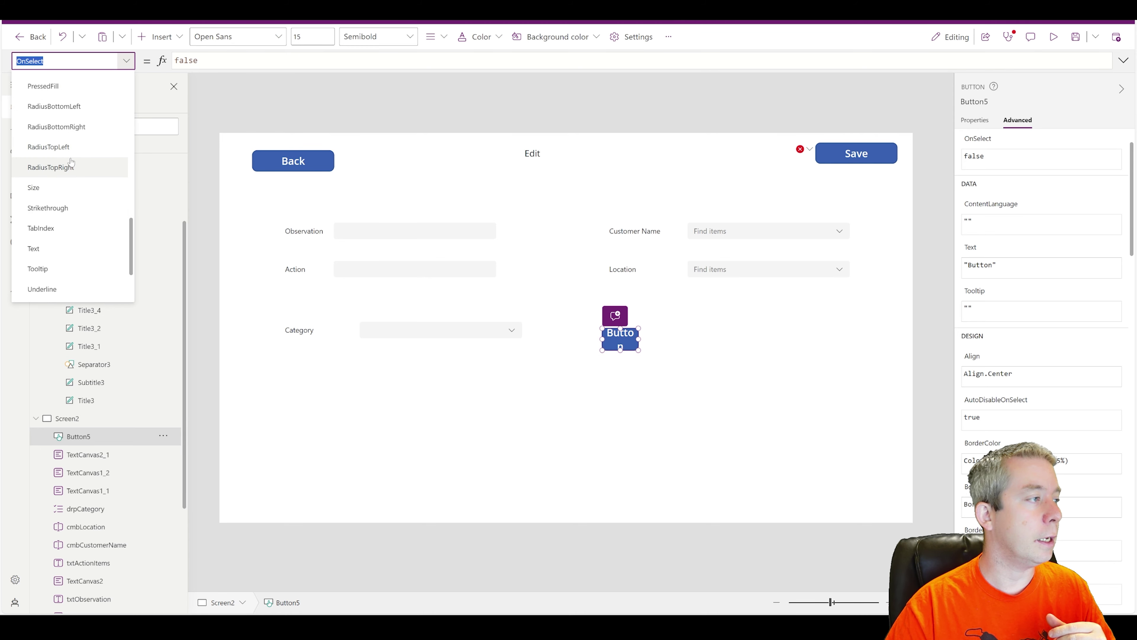
{"action": "scroll", "coordinate": [68, 116], "scroll_direction": "down", "scroll_amount": 3}
{"action": "scroll", "coordinate": [68, 116], "scroll_direction": "up", "scroll_amount": 8}
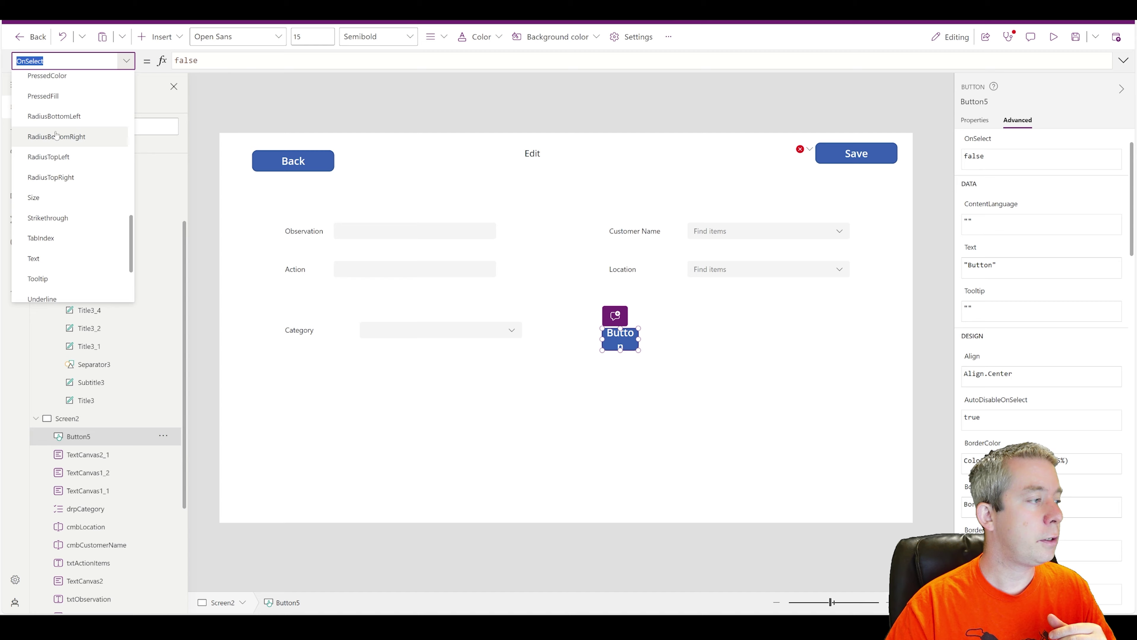
{"action": "scroll", "coordinate": [70, 148], "scroll_direction": "up", "scroll_amount": 6}
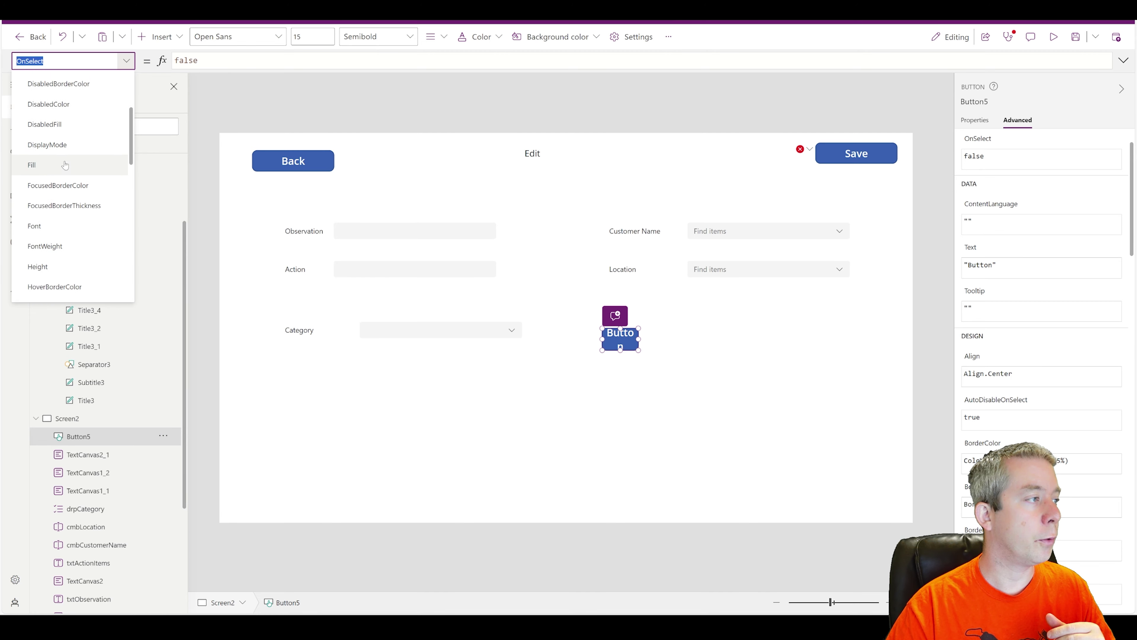
{"action": "scroll", "coordinate": [64, 117], "scroll_direction": "up", "scroll_amount": 2}
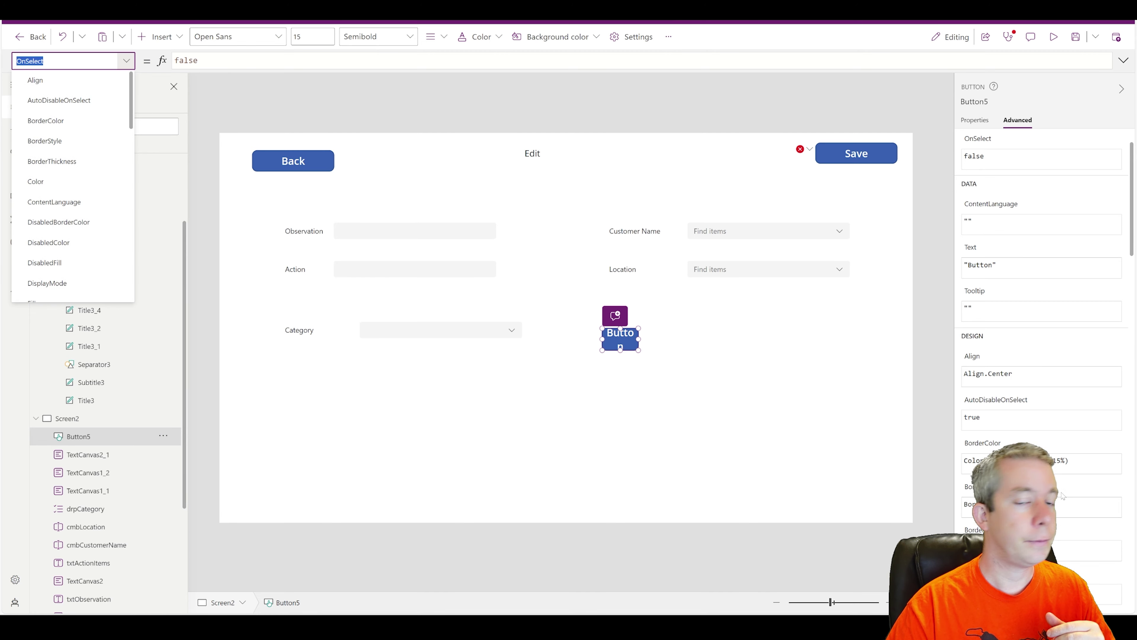
{"action": "left_click", "coordinate": [965, 120]}
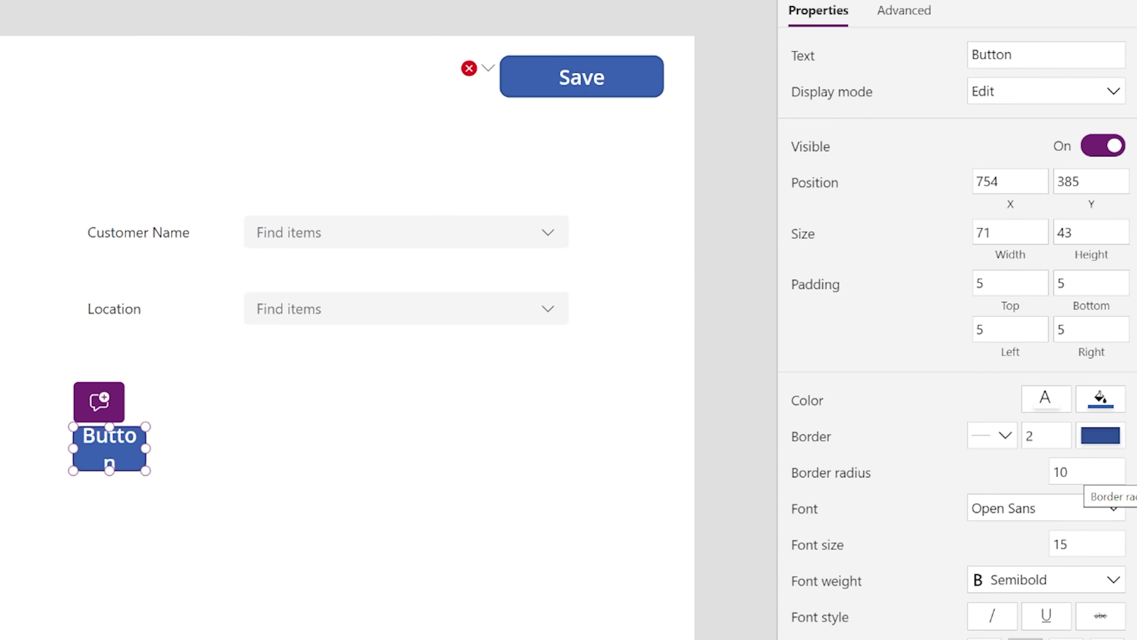
{"action": "left_click", "coordinate": [1084, 473]}
{"action": "type", "text": "0"}
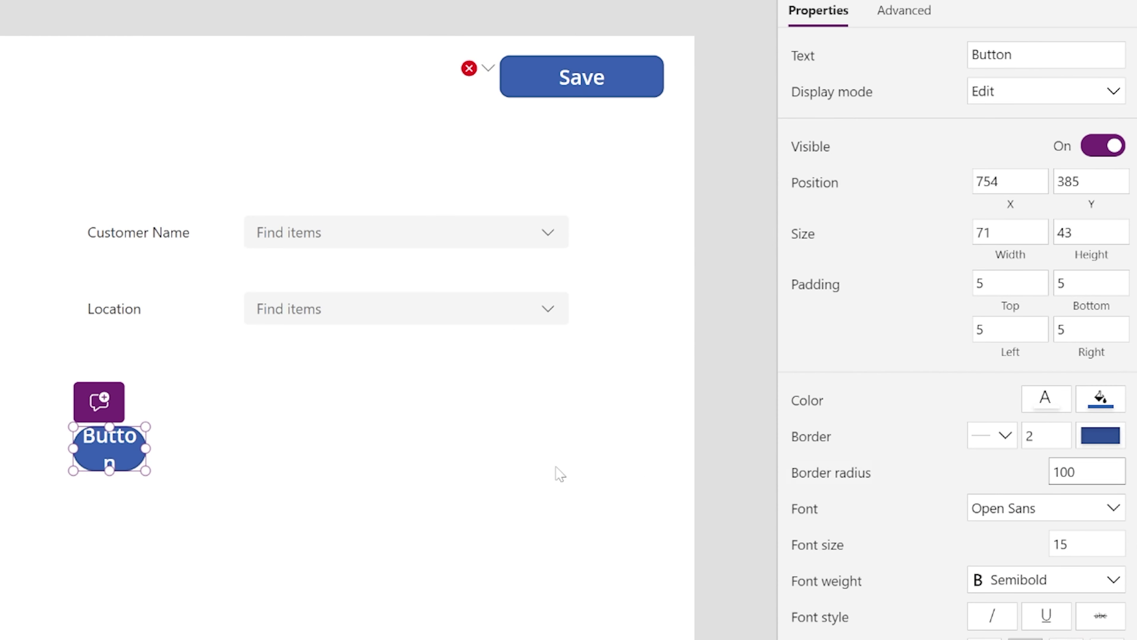
Step: Reshape the button to about 52 wide with a border radius of 200 and move it to about X 788, Y 404
{"action": "left_click_drag", "start_coordinate": [146, 473], "coordinate": [125, 471]}
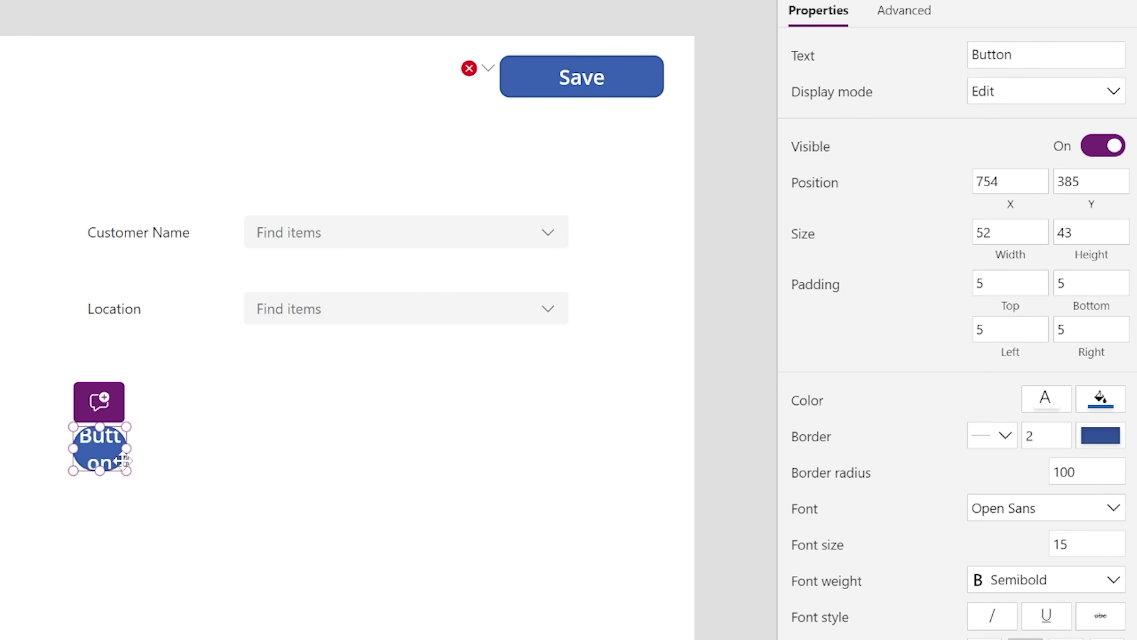
{"action": "left_click_drag", "start_coordinate": [1080, 472], "coordinate": [1003, 466]}
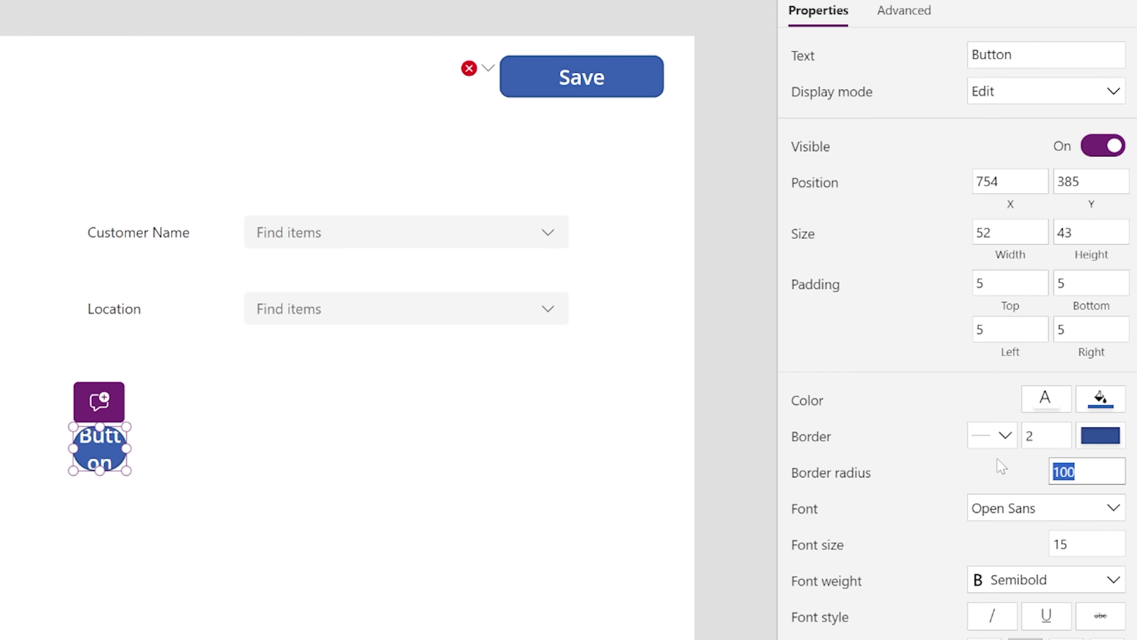
{"action": "left_click_drag", "start_coordinate": [103, 449], "coordinate": [138, 469]}
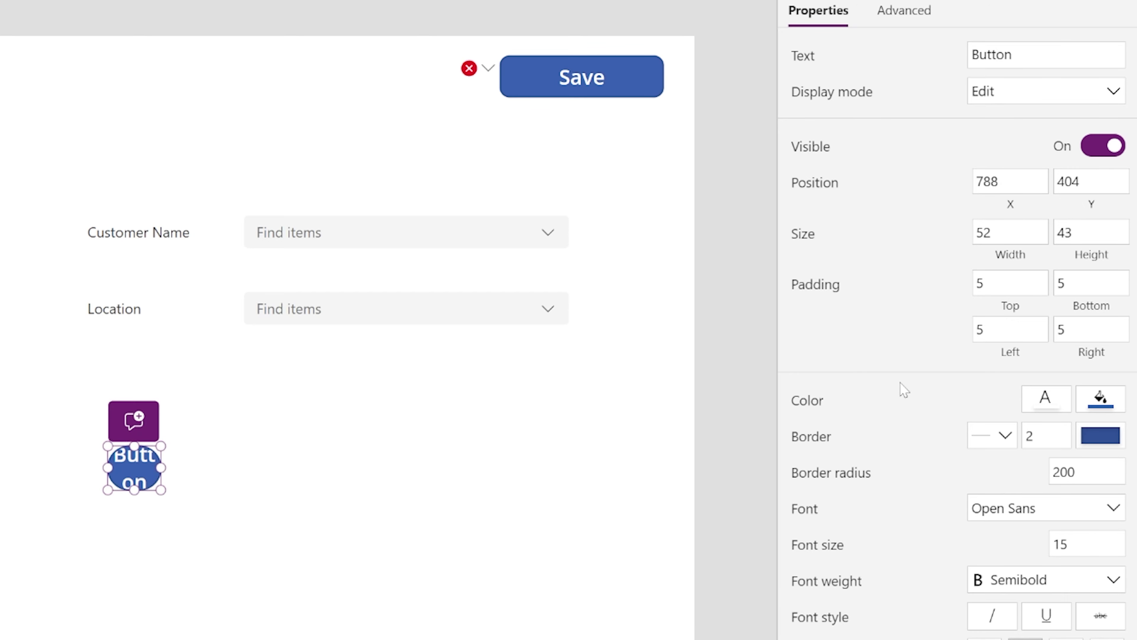
Step: Fill the rounded button with the bright green standard colour and clear its text
{"action": "left_click", "coordinate": [1119, 401]}
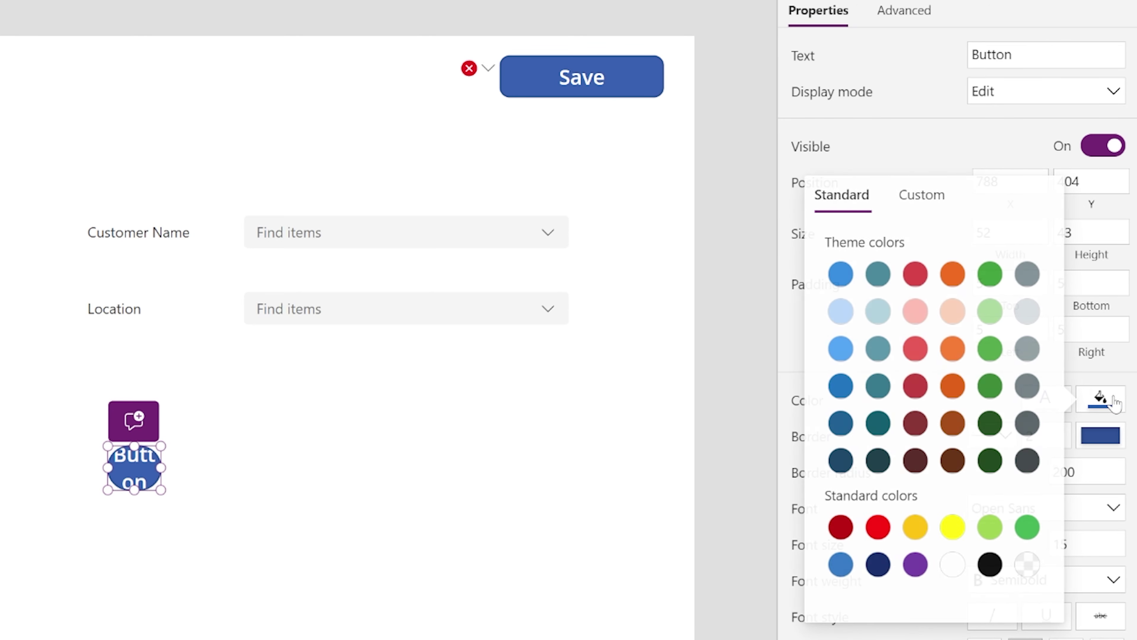
{"action": "left_click", "coordinate": [1026, 527]}
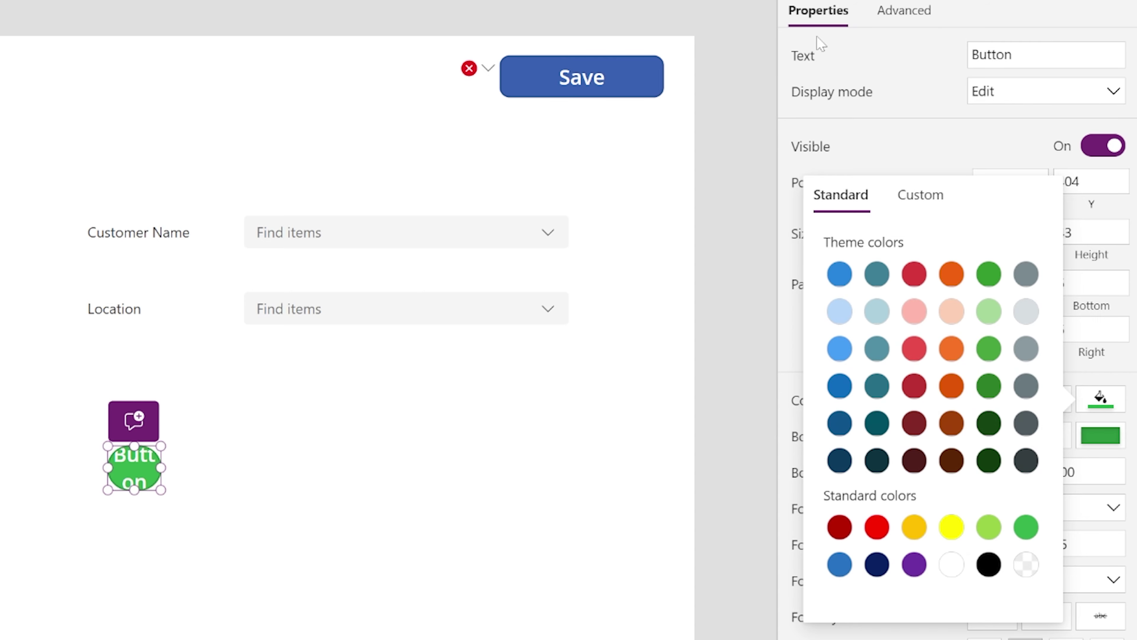
{"action": "left_click", "coordinate": [805, 67]}
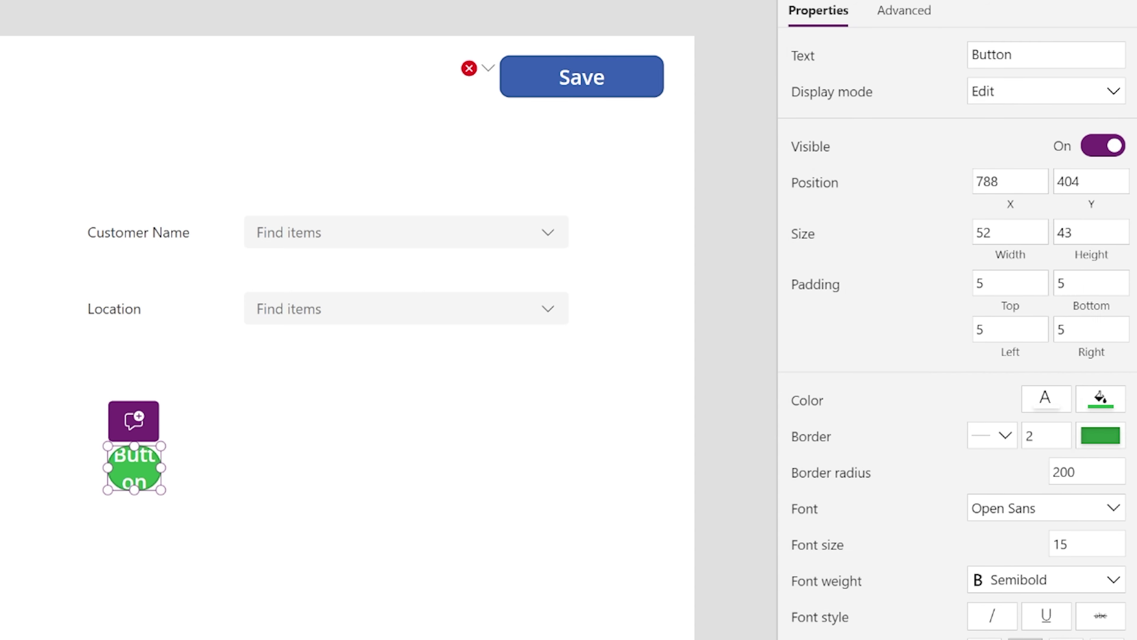
{"action": "key", "text": "BackSpace"}
{"action": "left_click", "coordinate": [248, 499]}
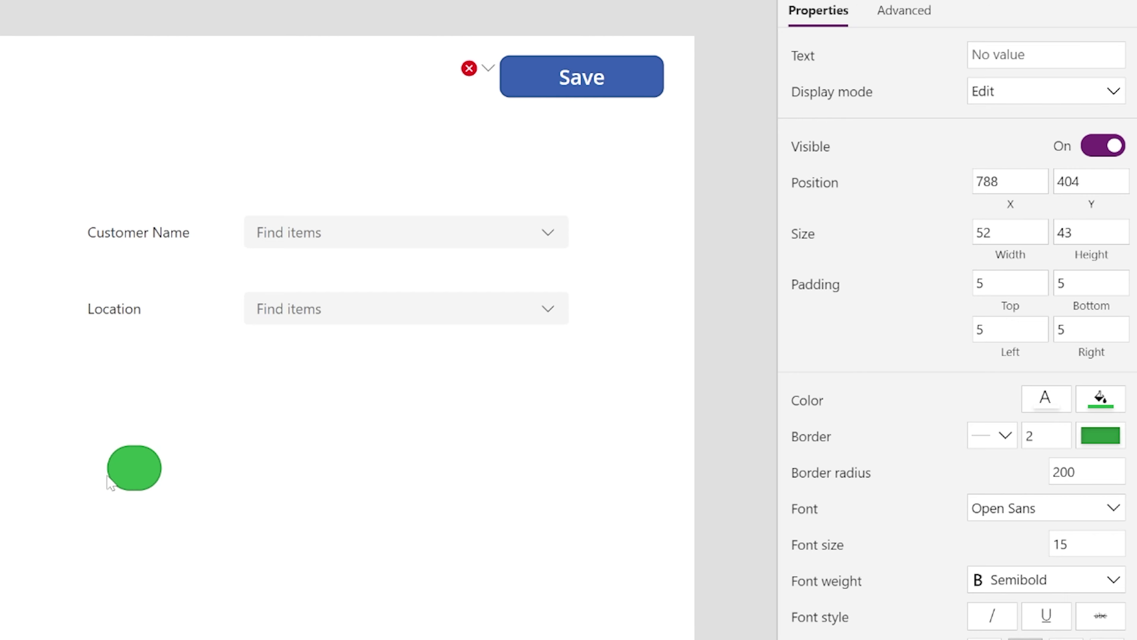
Step: Resize the green button into a circle about 44 wide and 44 high
{"action": "left_click", "coordinate": [150, 479]}
{"action": "left_click_drag", "start_coordinate": [160, 491], "coordinate": [154, 493]}
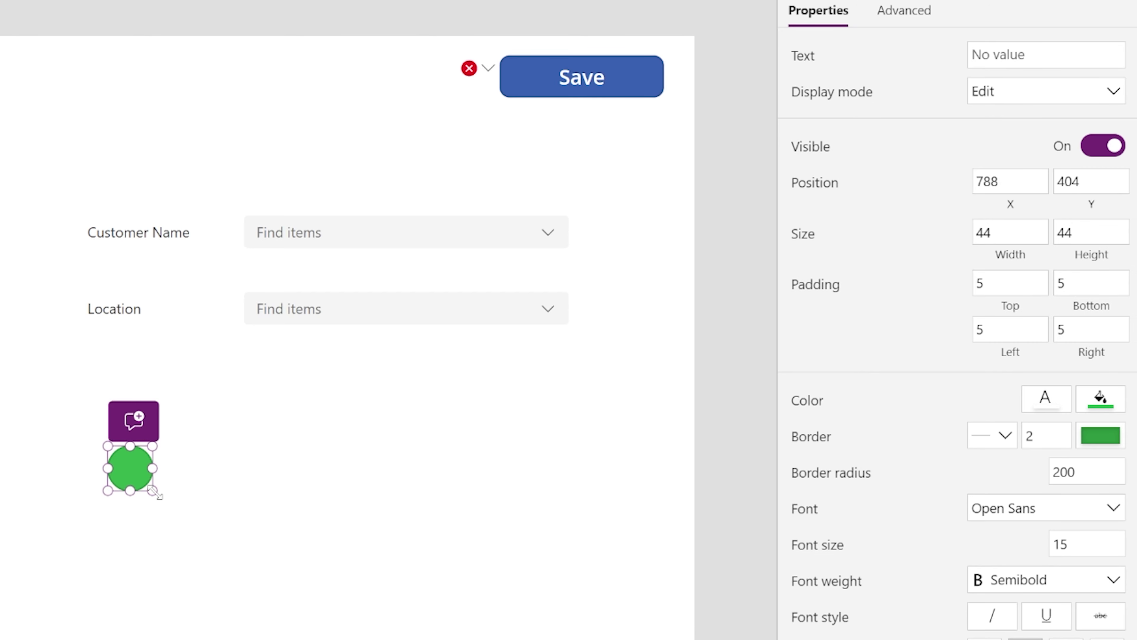
{"action": "left_click", "coordinate": [208, 504]}
Step: Place a copy of the green circle to its right at about X 981, Y 404 and fill it yellow
{"action": "left_click", "coordinate": [132, 470]}
{"action": "key", "text": "ctrl+c"}
{"action": "key", "text": "ctrl+v"}
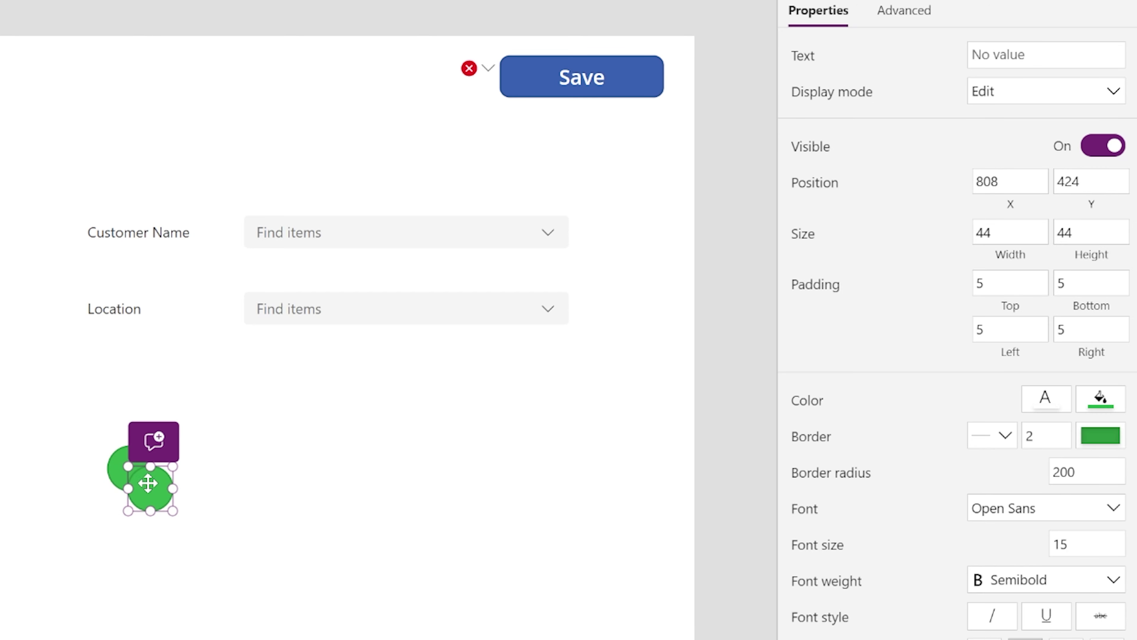
{"action": "left_click_drag", "start_coordinate": [148, 483], "coordinate": [324, 463]}
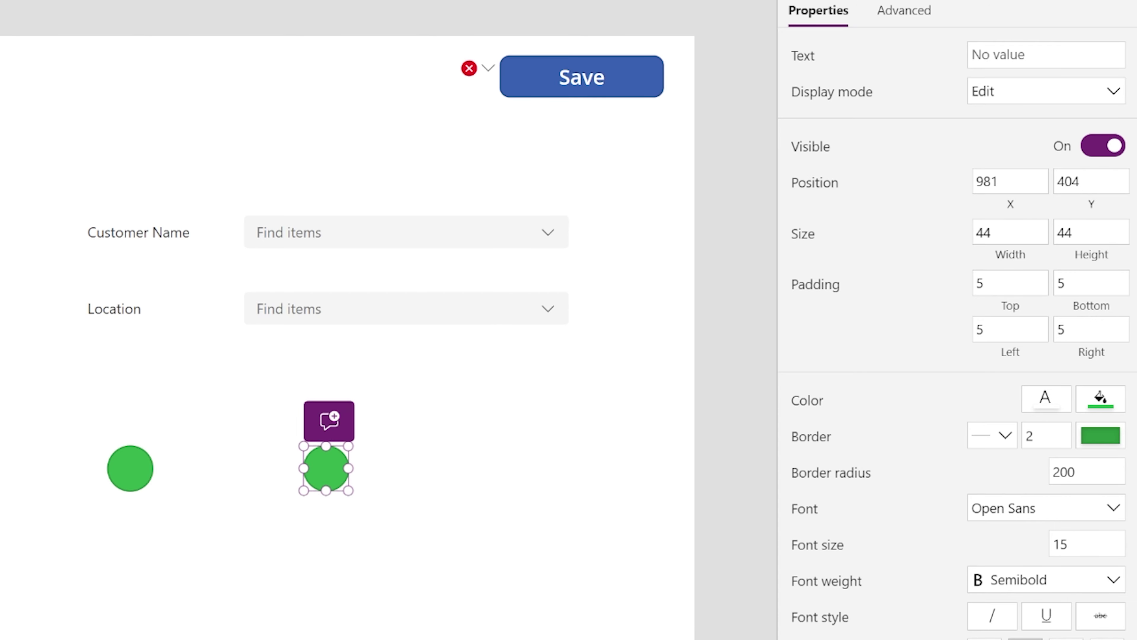
{"action": "left_click", "coordinate": [1088, 408]}
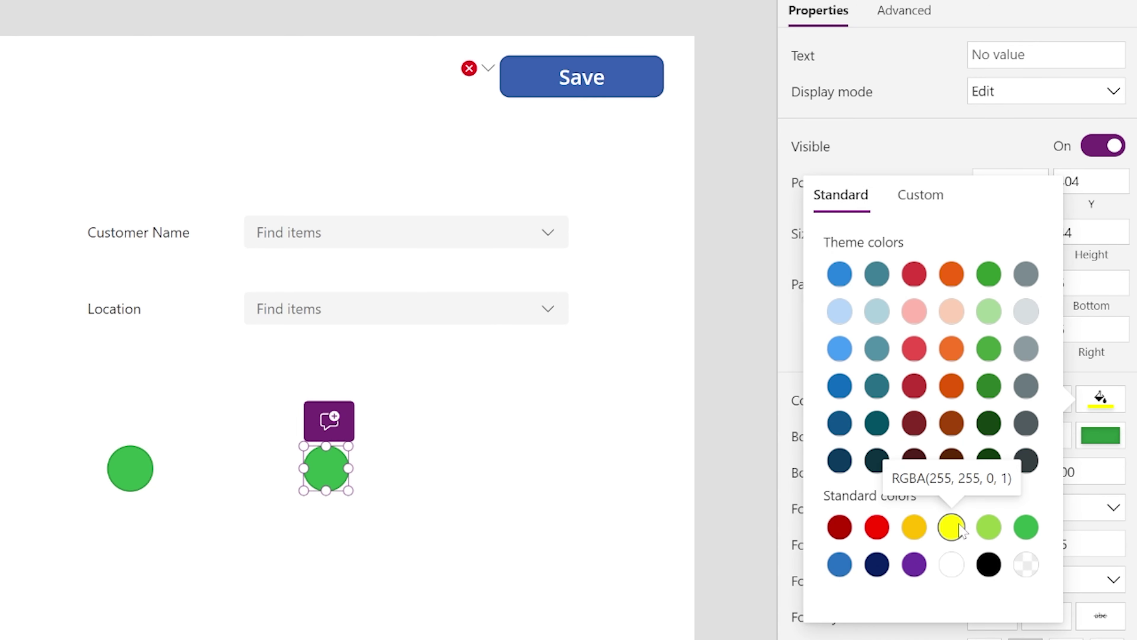
{"action": "left_click", "coordinate": [949, 528]}
{"action": "left_click", "coordinate": [328, 499]}
Step: Place a copy of the yellow circle to its right at about X 1131, Y 404 and fill it red
{"action": "left_click", "coordinate": [327, 486]}
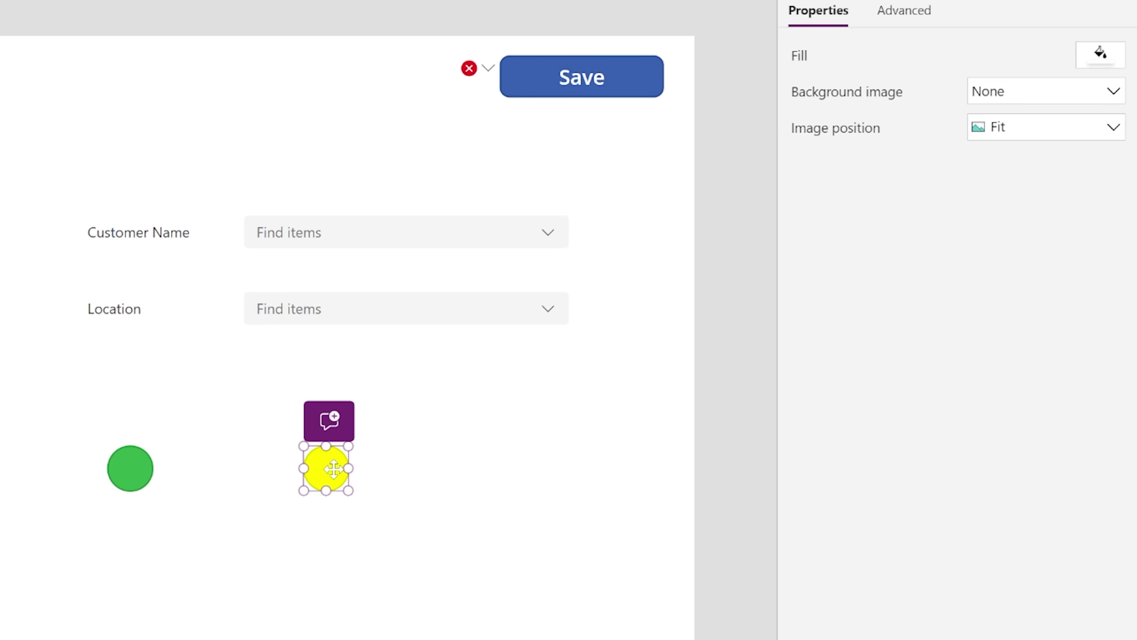
{"action": "key", "text": "ctrl+c"}
{"action": "key", "text": "ctrl+v"}
{"action": "left_click_drag", "start_coordinate": [346, 488], "coordinate": [479, 468]}
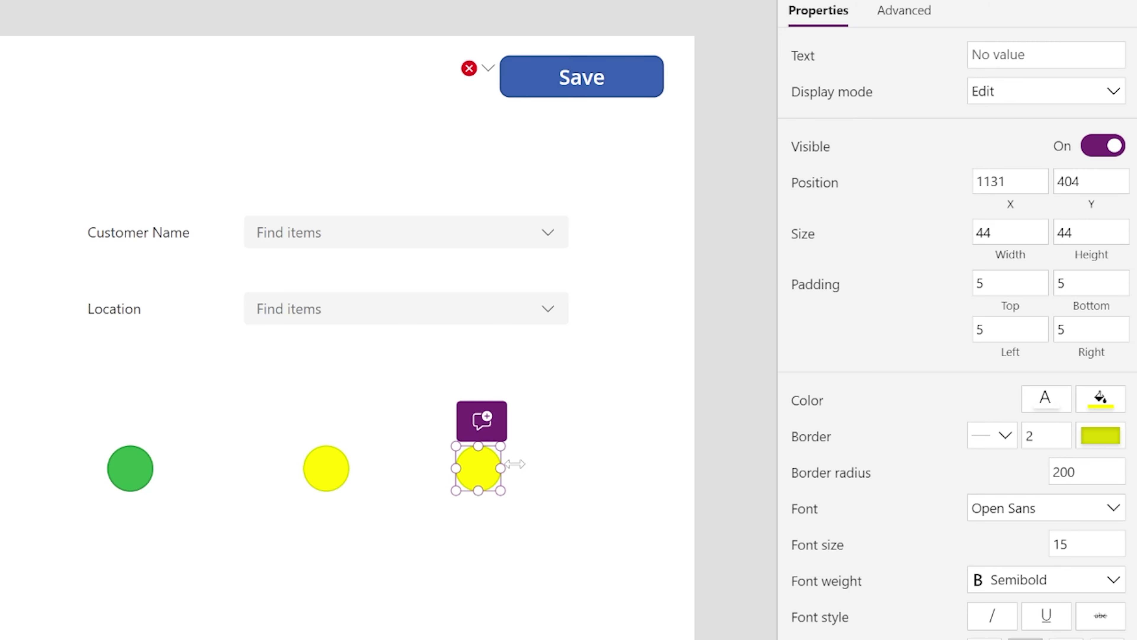
{"action": "left_click", "coordinate": [1097, 403]}
{"action": "left_click", "coordinate": [877, 527]}
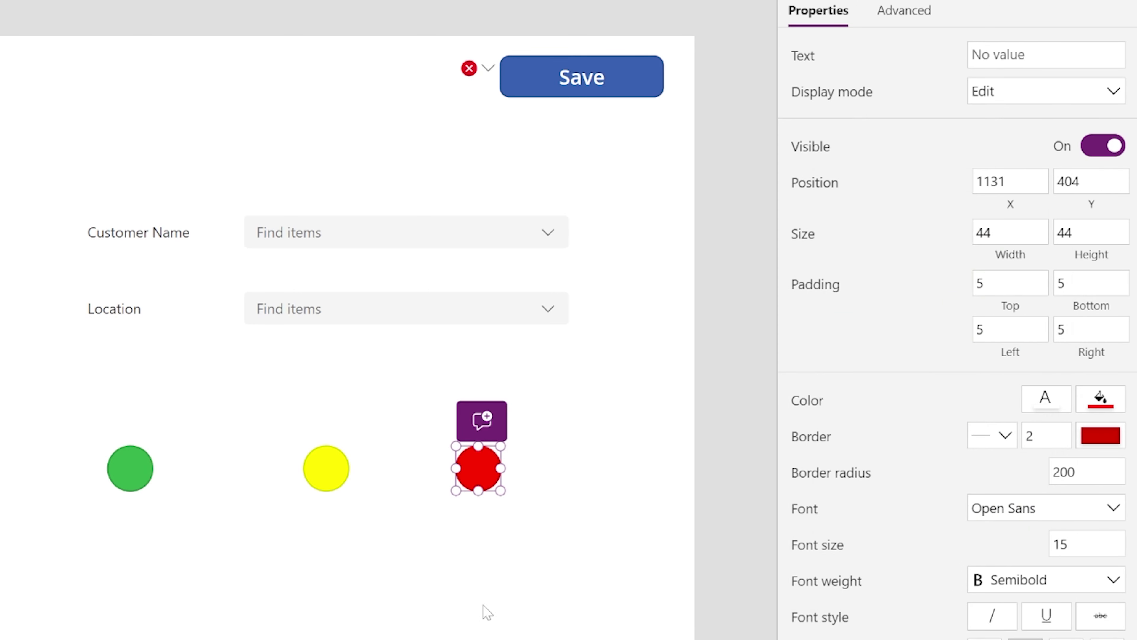
{"action": "left_click", "coordinate": [488, 613]}
Step: Arrange the circles close together in one row below the Location combo box, in the order green, yellow, red
{"action": "left_click", "coordinate": [326, 471]}
{"action": "left_click_drag", "start_coordinate": [327, 474], "coordinate": [305, 474]}
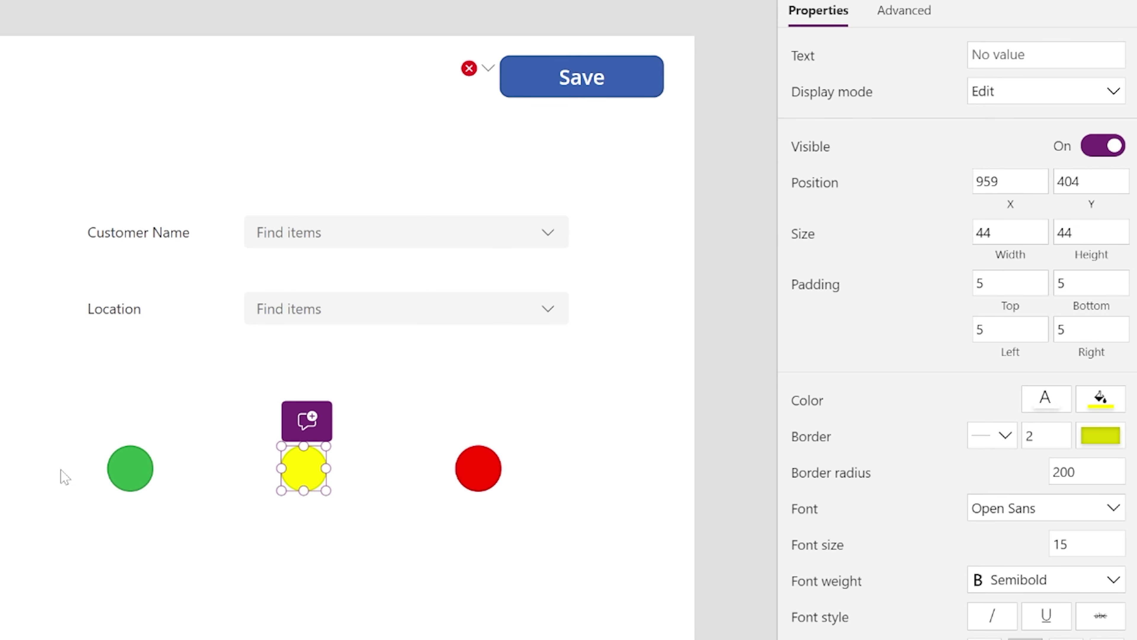
{"action": "left_click_drag", "start_coordinate": [129, 473], "coordinate": [272, 407]}
{"action": "left_click_drag", "start_coordinate": [305, 465], "coordinate": [283, 460]}
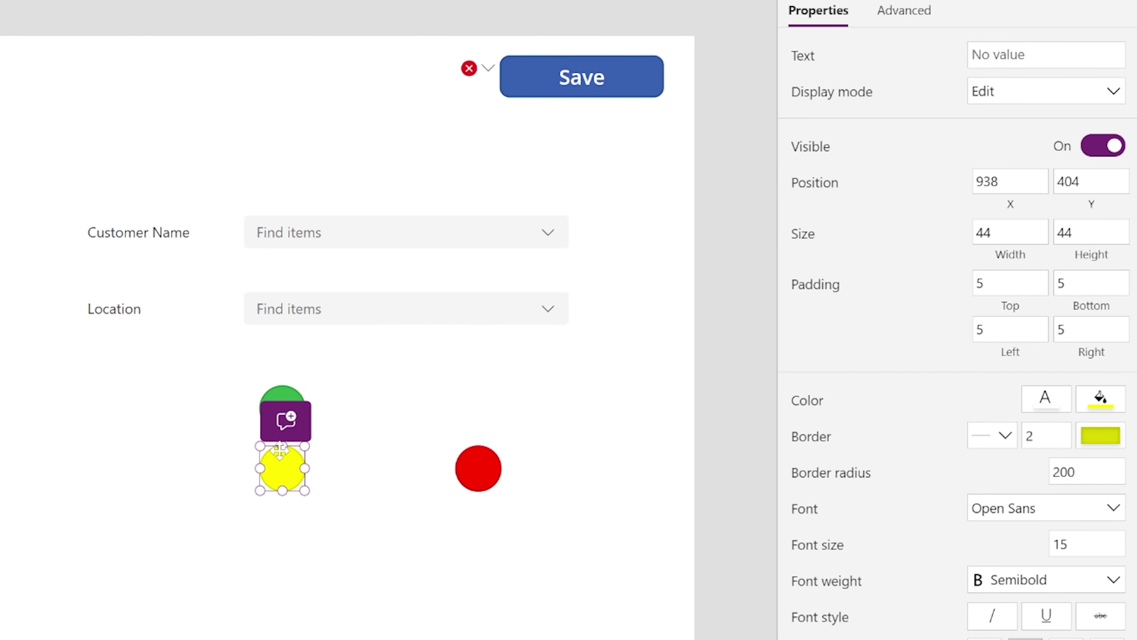
{"action": "left_click_drag", "start_coordinate": [287, 394], "coordinate": [222, 469]}
{"action": "left_click_drag", "start_coordinate": [483, 470], "coordinate": [444, 468]}
{"action": "left_click_drag", "start_coordinate": [281, 472], "coordinate": [382, 472]}
{"action": "left_click_drag", "start_coordinate": [218, 466], "coordinate": [316, 467]}
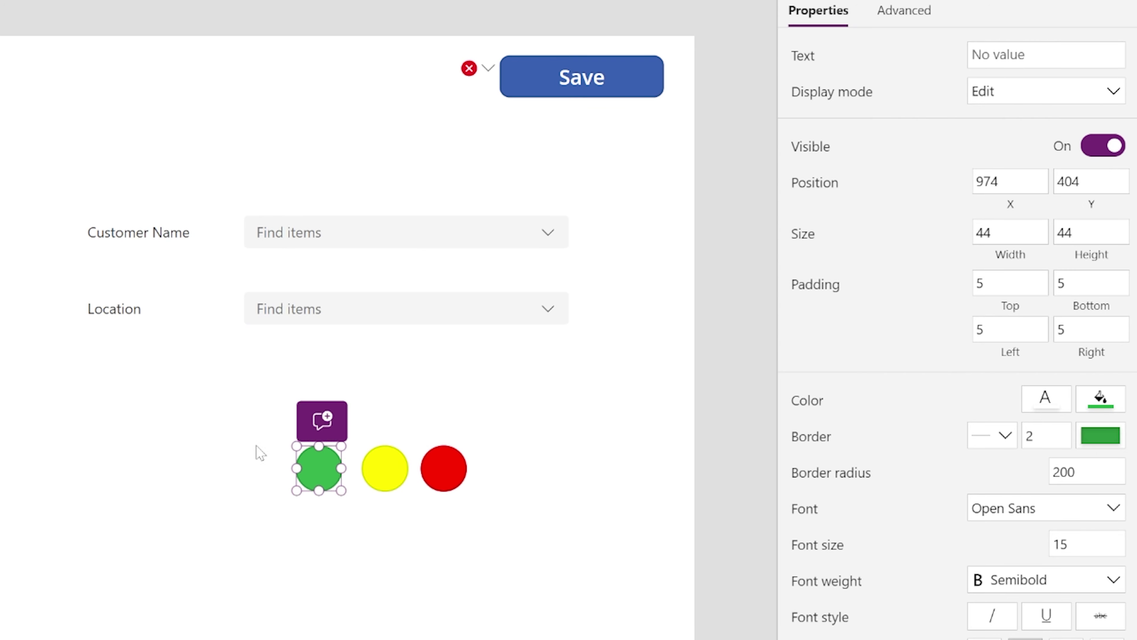
Step: Copy the Location label and place the copy to the left of the coloured circles
{"action": "left_click", "coordinate": [105, 320]}
{"action": "key", "text": "ctrl+c"}
{"action": "key", "text": "ctrl+v"}
{"action": "left_click_drag", "start_coordinate": [159, 342], "coordinate": [131, 446]}
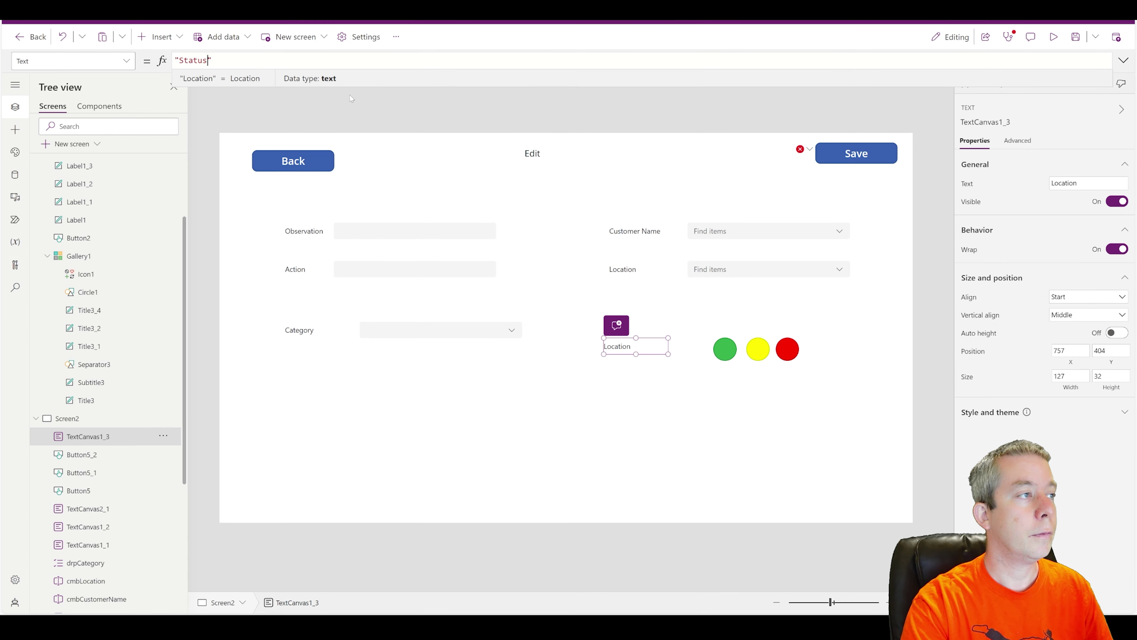
Step: Set the copied label's text to Status and align it with the row of circles at about X 754, Y 416
{"action": "type", "text": "Status"}
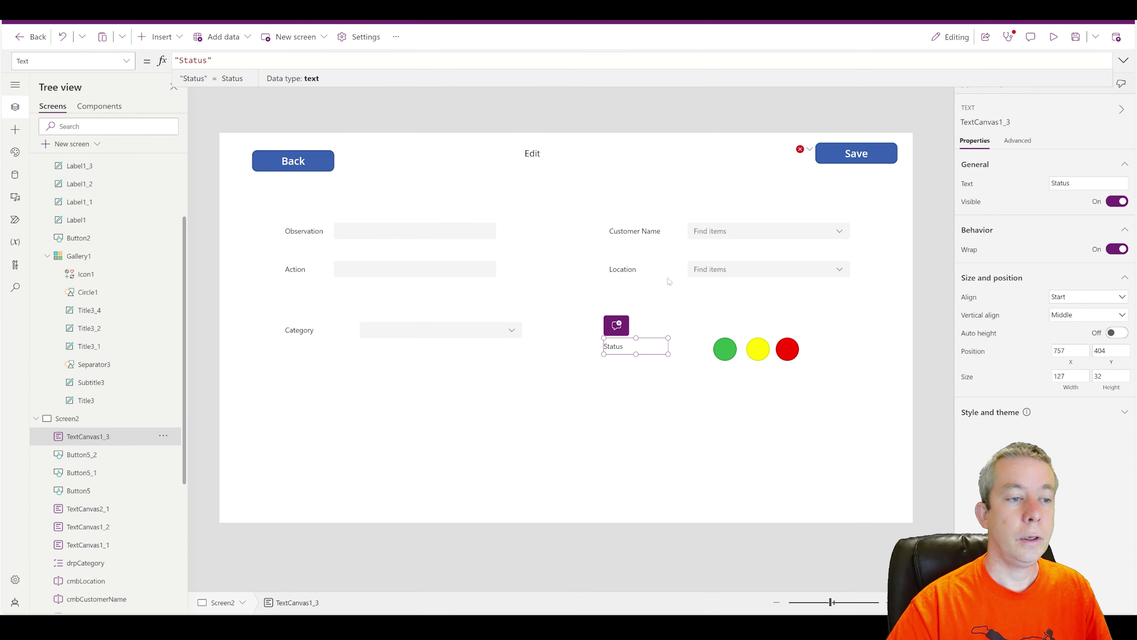
{"action": "left_click", "coordinate": [684, 436]}
{"action": "left_click", "coordinate": [627, 348]}
{"action": "left_click_drag", "start_coordinate": [627, 348], "coordinate": [627, 354]}
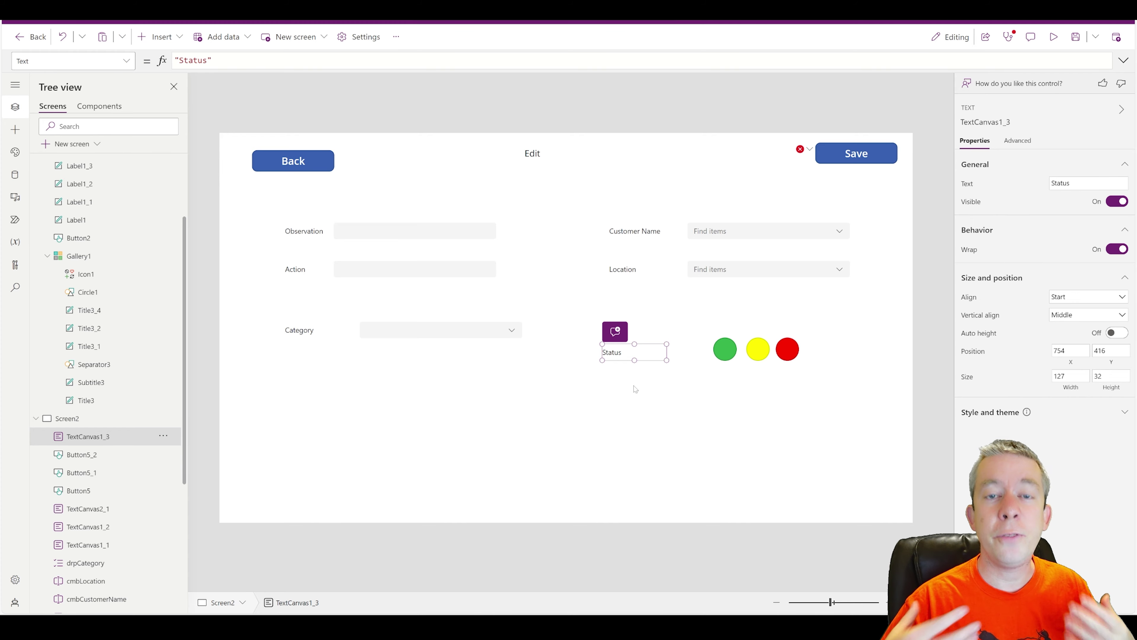
Step: Insert a text control just above the coloured circles and set its Text property to varStatus
{"action": "left_click", "coordinate": [158, 37]}
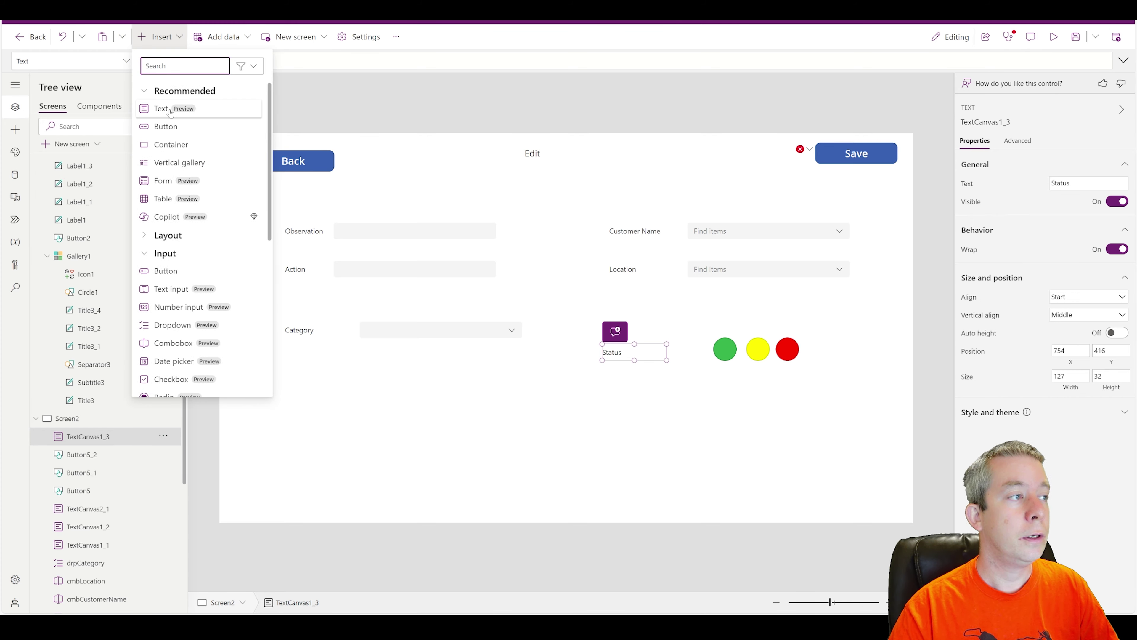
{"action": "left_click", "coordinate": [170, 112]}
{"action": "left_click_drag", "start_coordinate": [262, 164], "coordinate": [749, 319]}
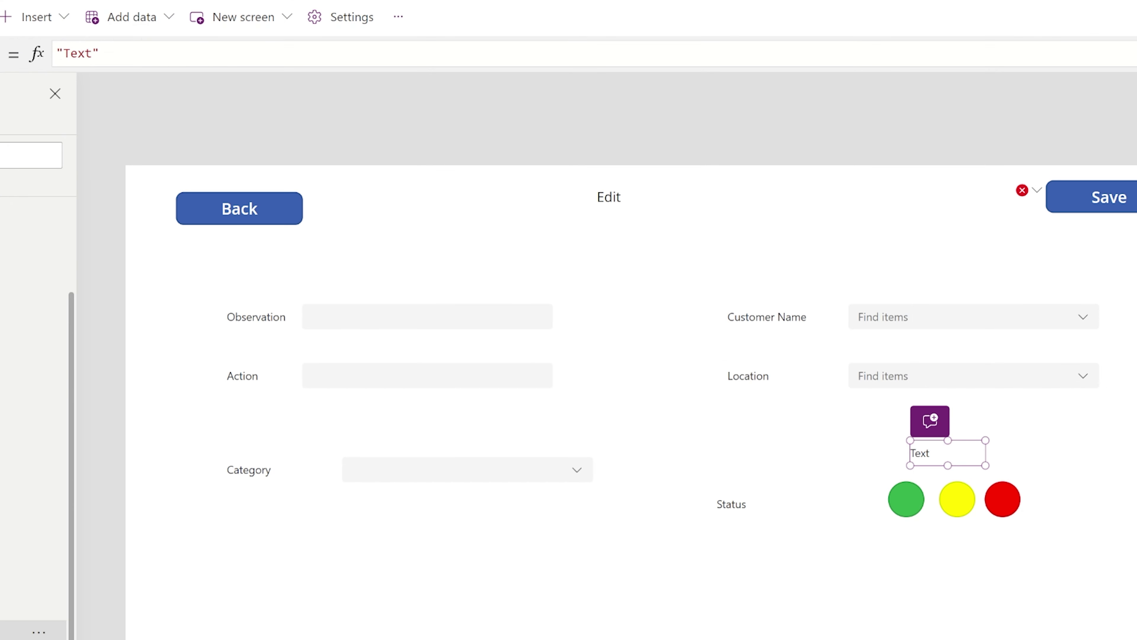
{"action": "left_click", "coordinate": [209, 56]}
{"action": "key", "text": "ctrl+a"}
{"action": "type", "text": "var"}
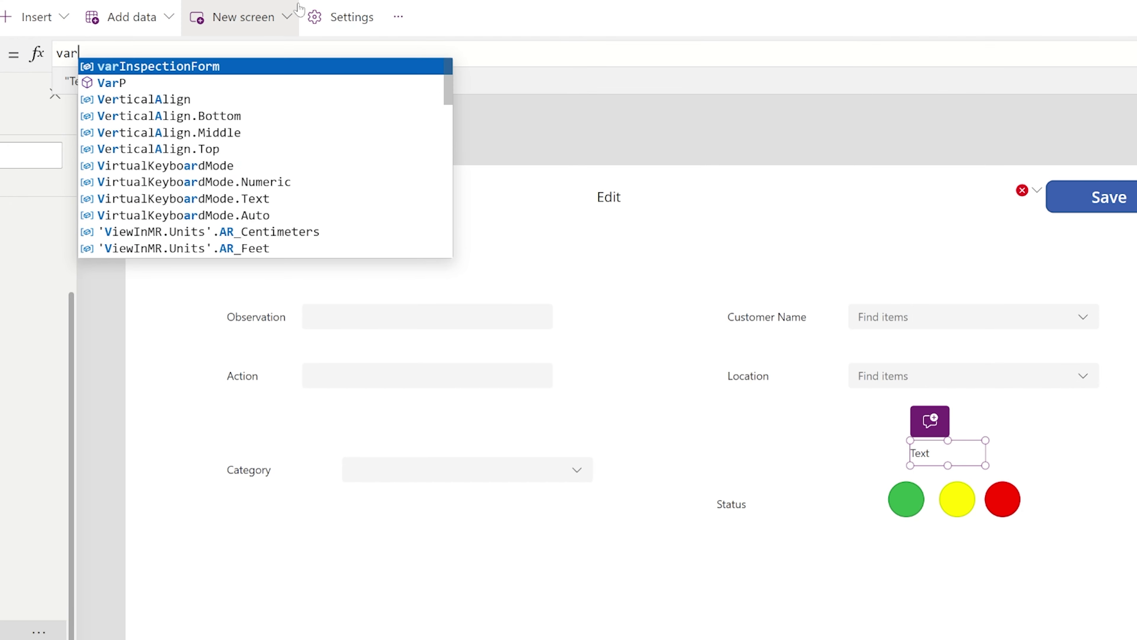
{"action": "type", "text": "Status"}
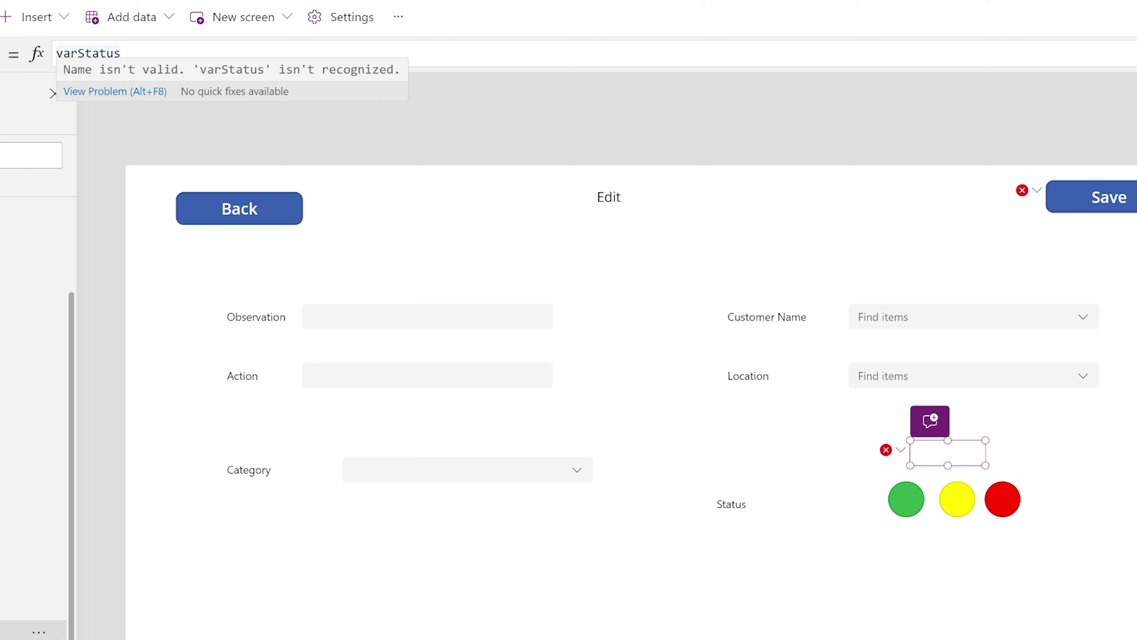
Step: Set the green circle's OnSelect property to UpdateContext({varStatus:"Clear"})
{"action": "left_click", "coordinate": [896, 498]}
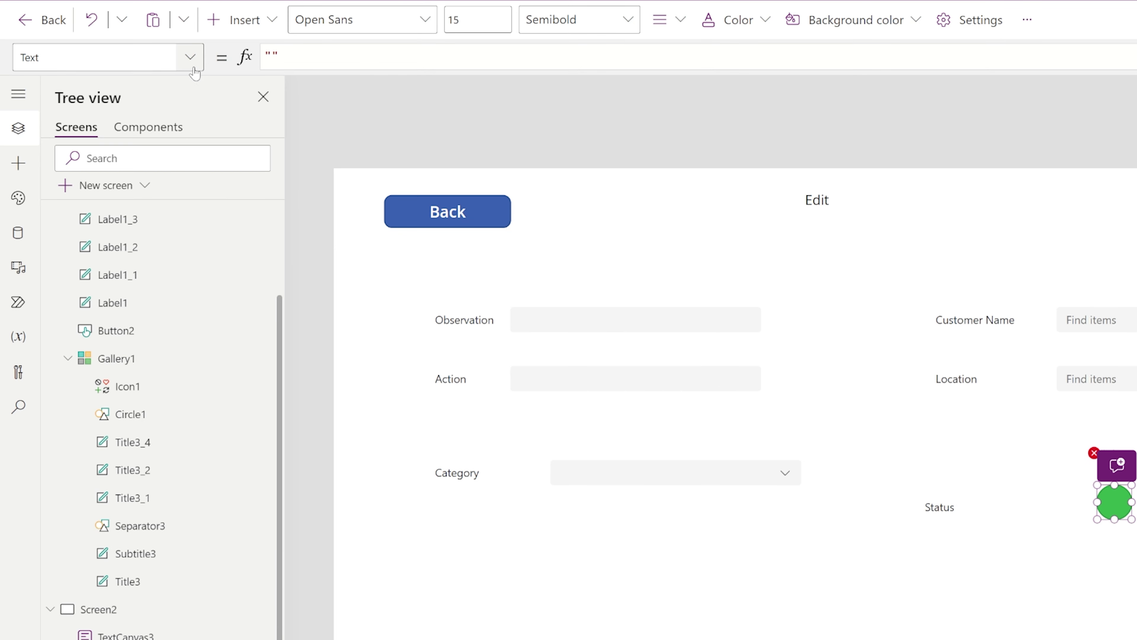
{"action": "left_click", "coordinate": [0, 54]}
{"action": "scroll", "coordinate": [0, 296], "scroll_direction": "down", "scroll_amount": 2}
{"action": "scroll", "coordinate": [0, 235], "scroll_direction": "up", "scroll_amount": 5}
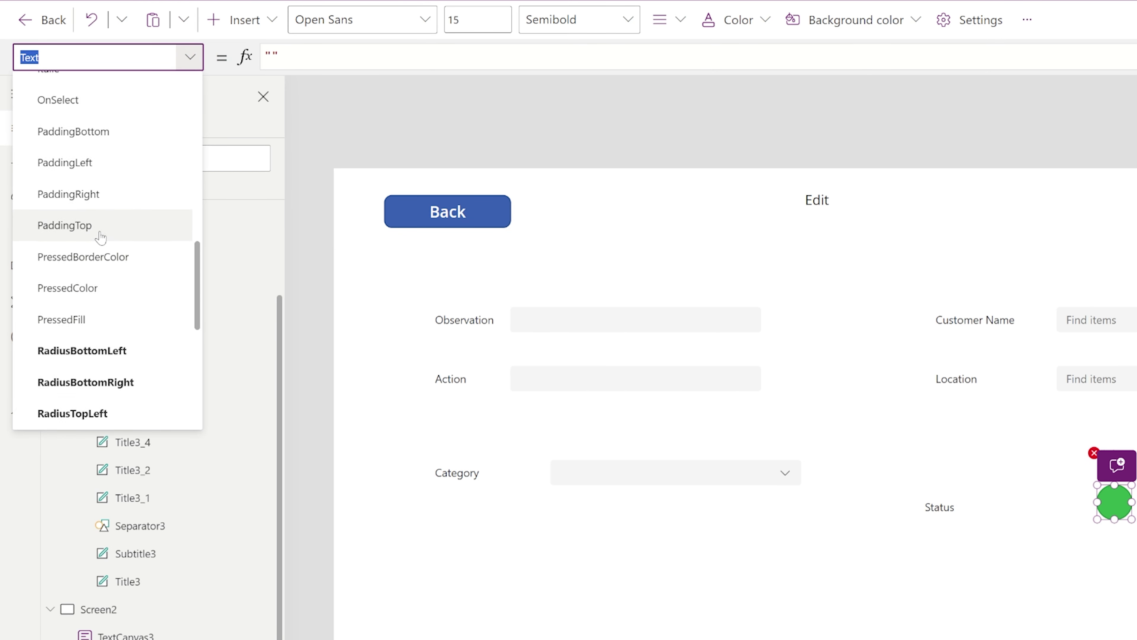
{"action": "scroll", "coordinate": [101, 237], "scroll_direction": "up", "scroll_amount": 1}
{"action": "left_click", "coordinate": [83, 156]}
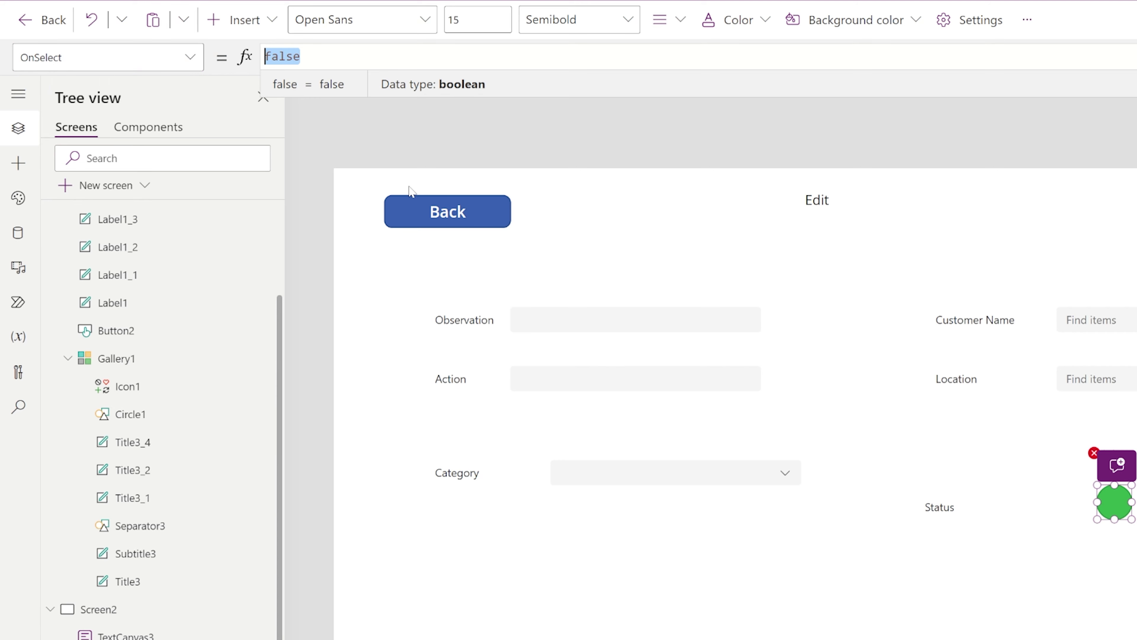
{"action": "type", "text": "UpdateCo"}
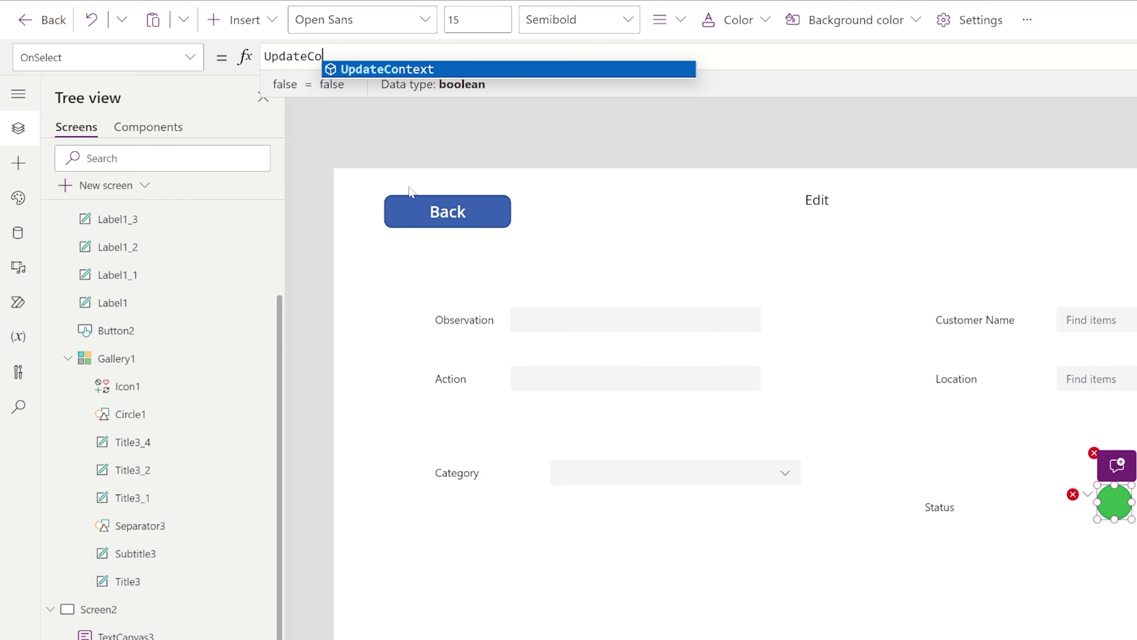
{"action": "type", "text": "ntext("}
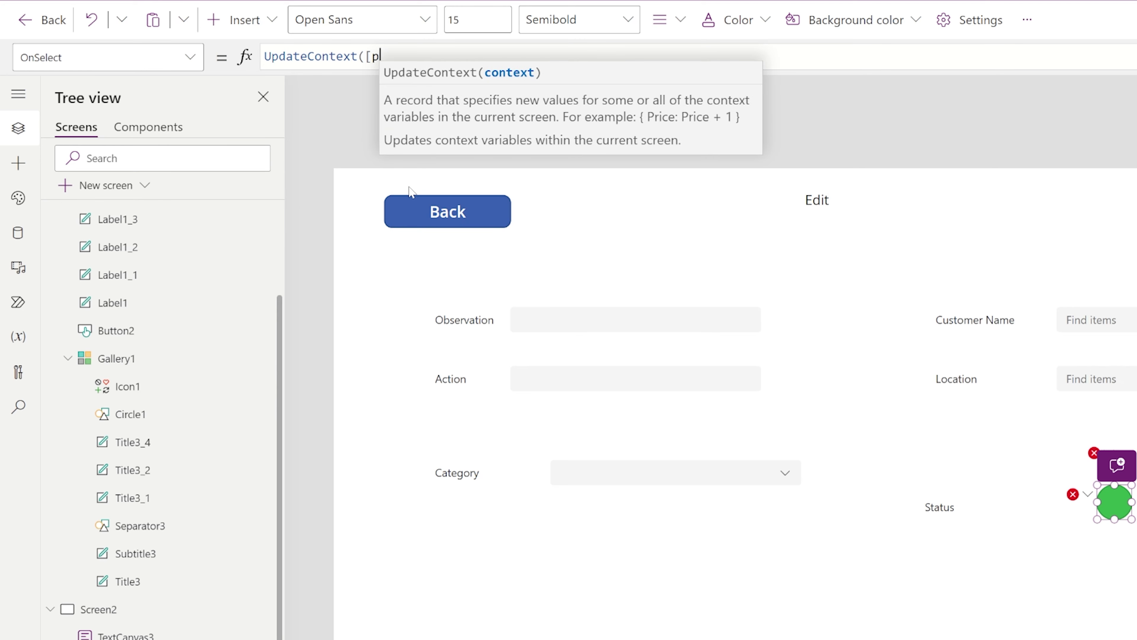
{"action": "type", "text": "{"}
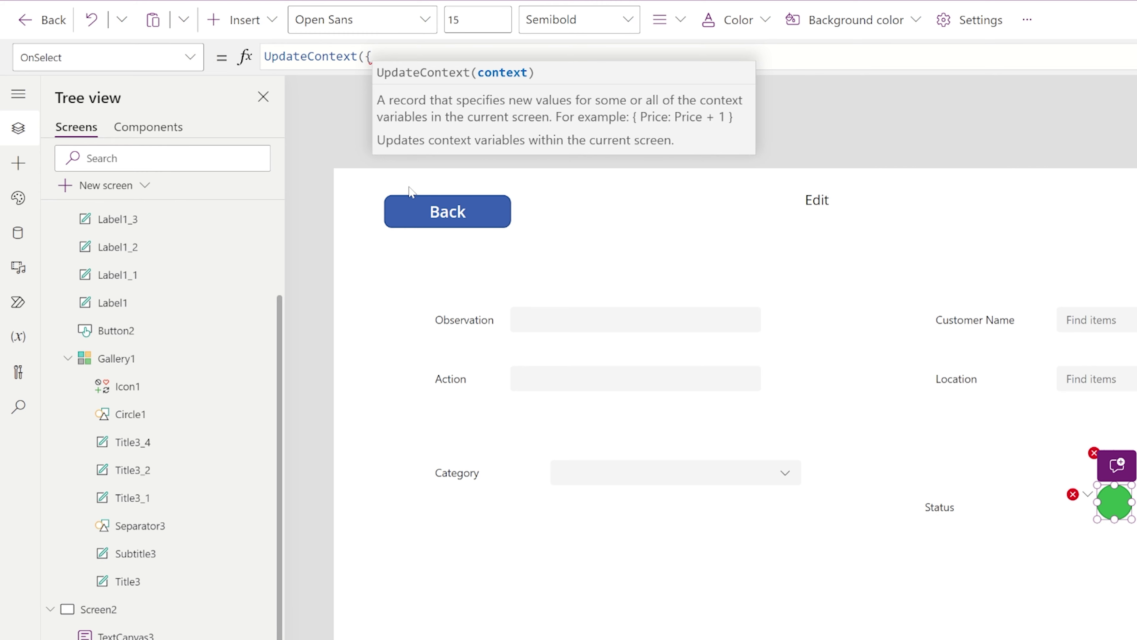
{"action": "type", "text": "var"}
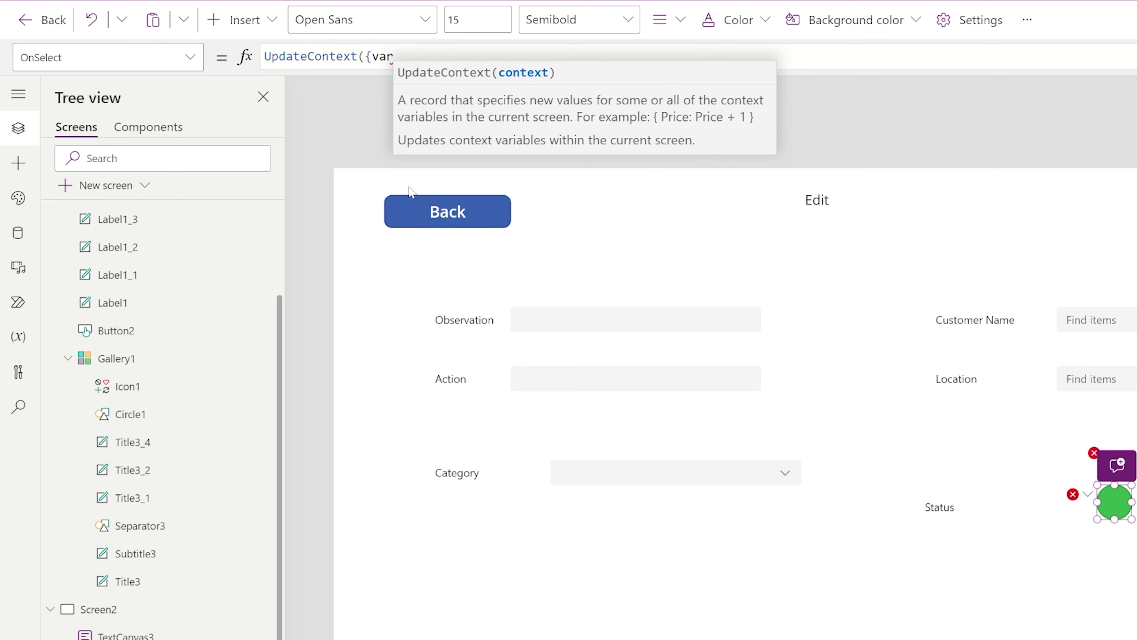
{"action": "type", "text": "Status:"}
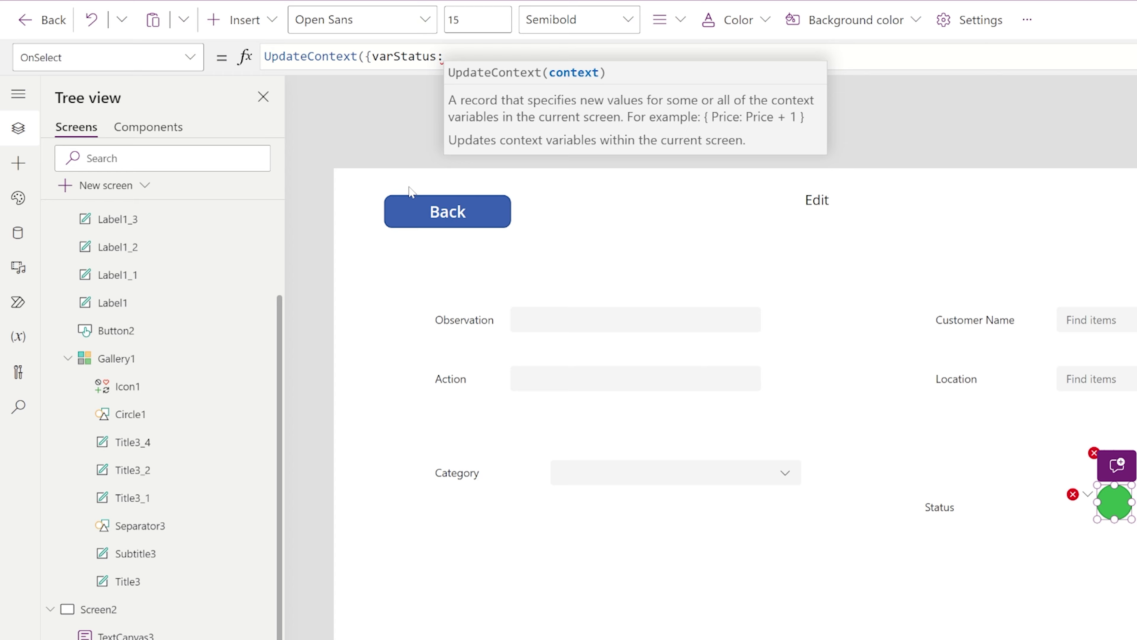
{"action": "type", "text": "\"Clear\""}
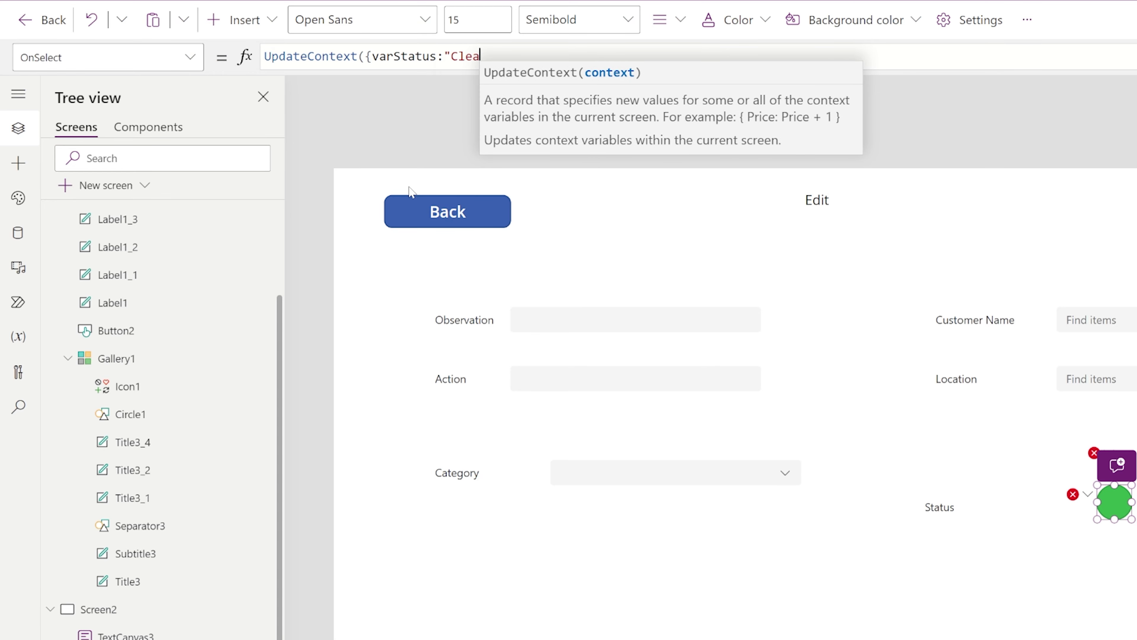
{"action": "type", "text": "}"}
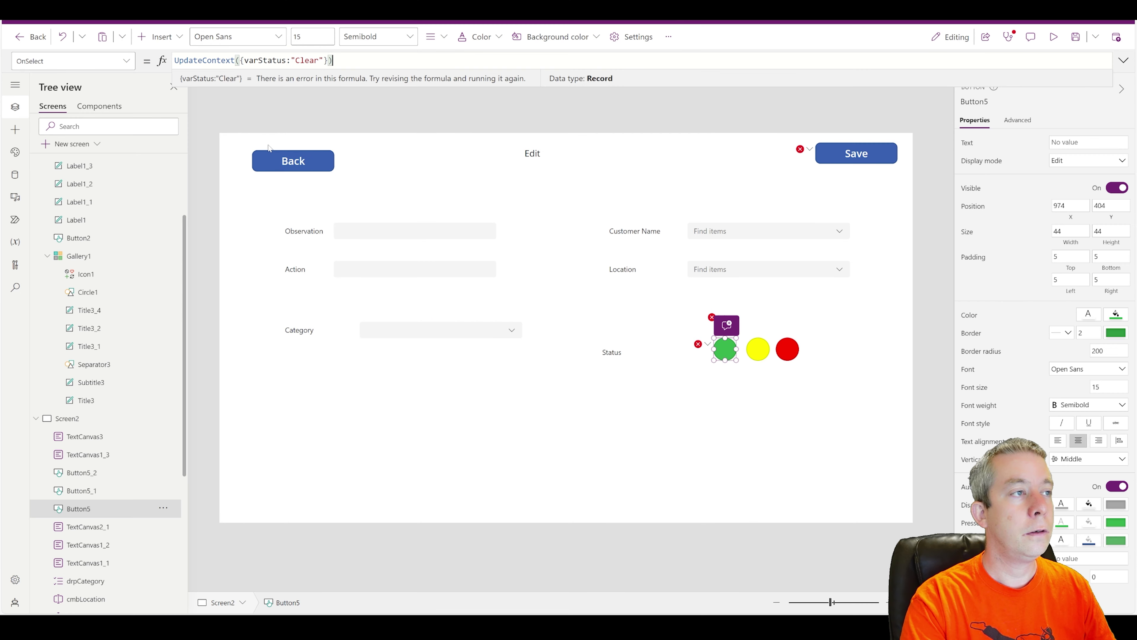
{"action": "type", "text": ")"}
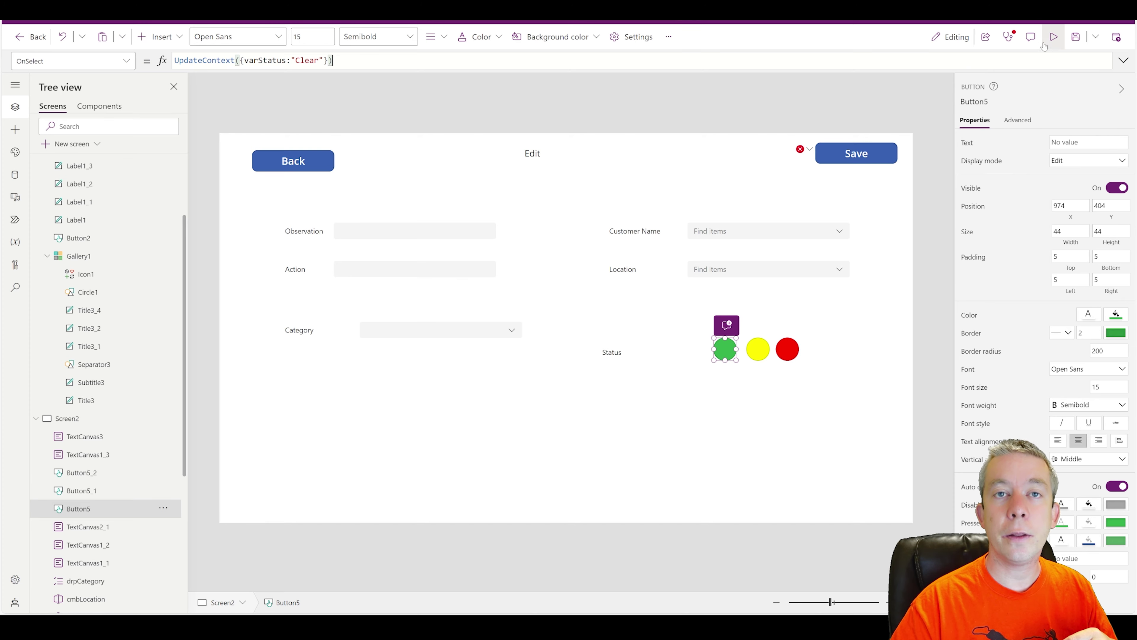
Step: Preview the app, test the green circle against the status text, and return to editing
{"action": "left_click", "coordinate": [1054, 36]}
{"action": "left_click", "coordinate": [777, 351]}
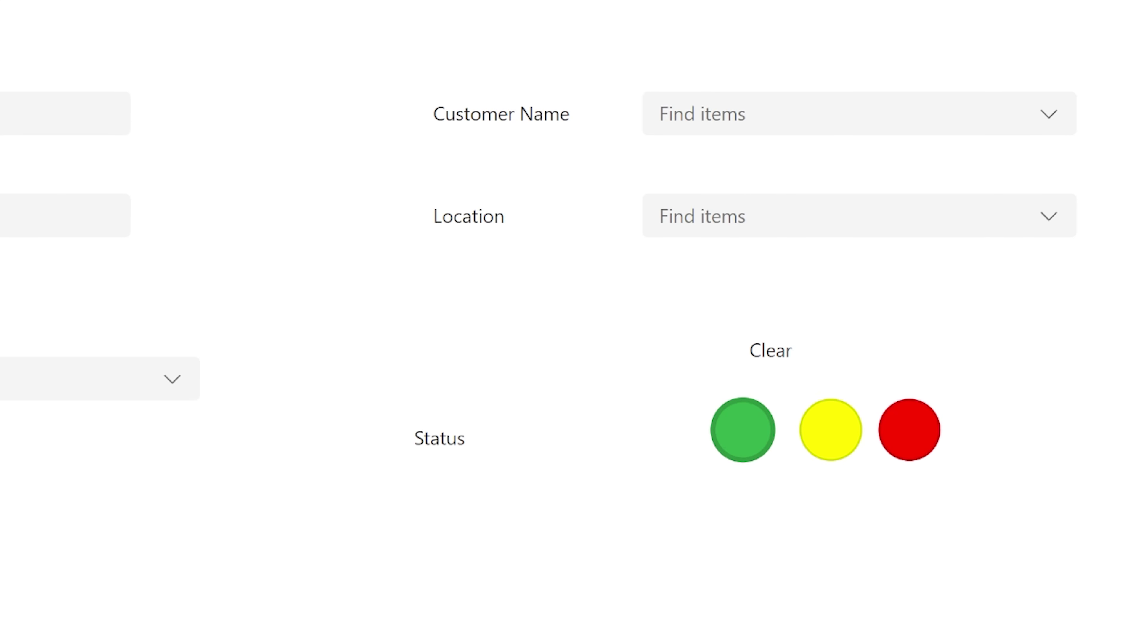
{"action": "key", "text": "Escape"}
{"action": "left_click", "coordinate": [743, 430]}
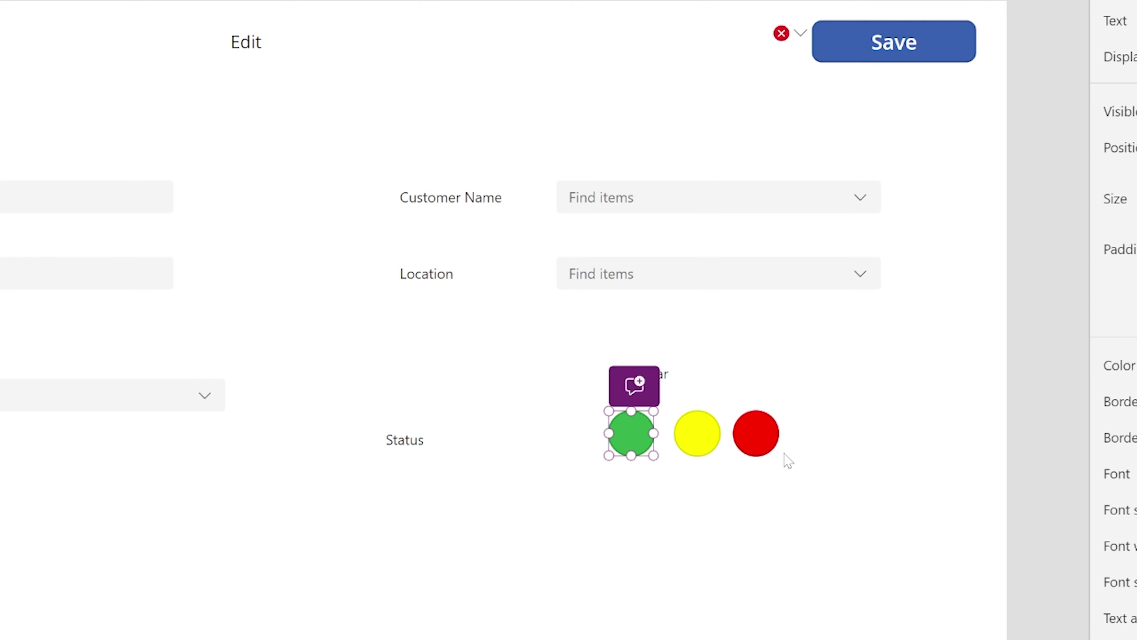
Step: Set the yellow circle's OnSelect property to UpdateContext({varStatus:"Warning"})
{"action": "left_click", "coordinate": [698, 433]}
{"action": "double_click", "coordinate": [186, 60]}
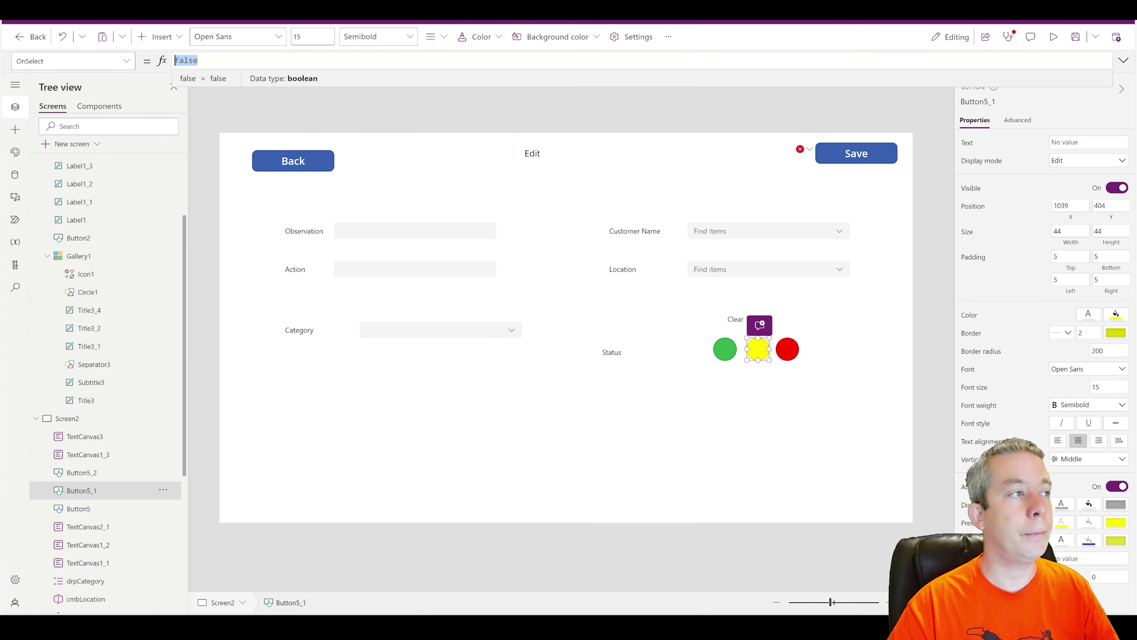
{"action": "type", "text": "UpdateContext({varStatus:\"Clear\"})"}
{"action": "double_click", "coordinate": [309, 60]}
{"action": "type", "text": "War"}
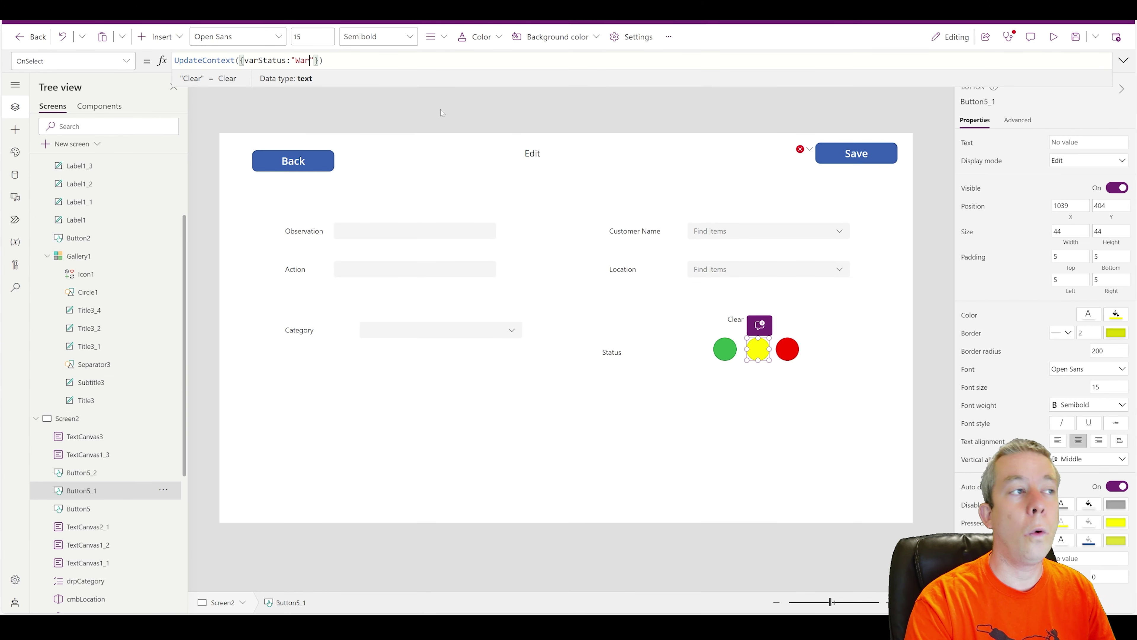
{"action": "type", "text": "ning"}
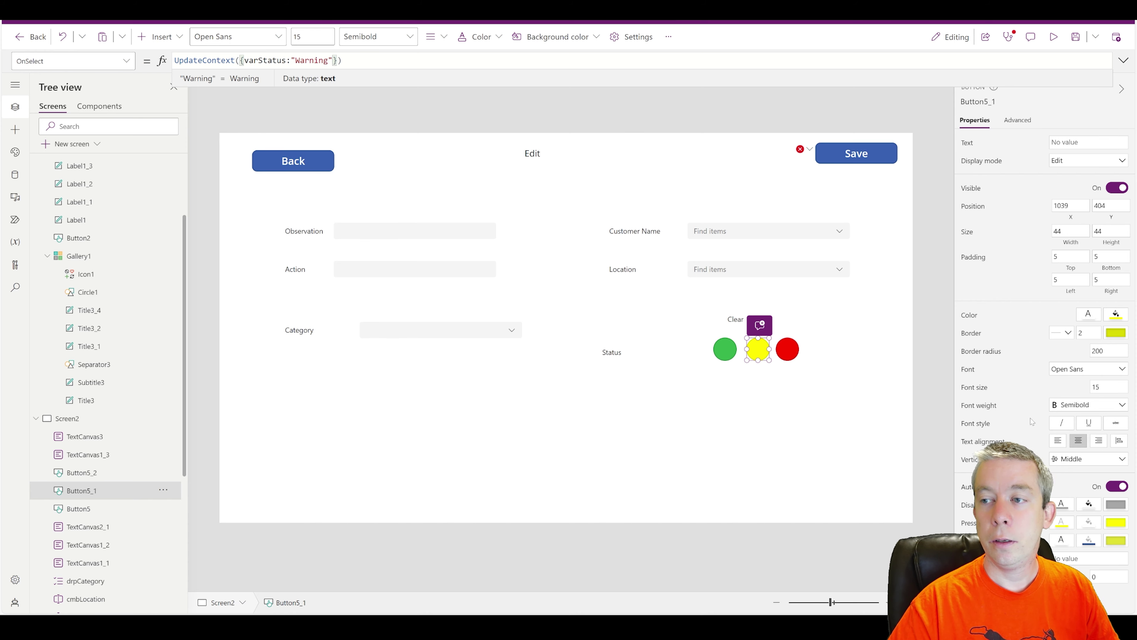
Step: Change the varStatus value in the yellow circle's OnSelect formula to "Caution"
{"action": "left_click_drag", "start_coordinate": [342, 60], "coordinate": [296, 60]}
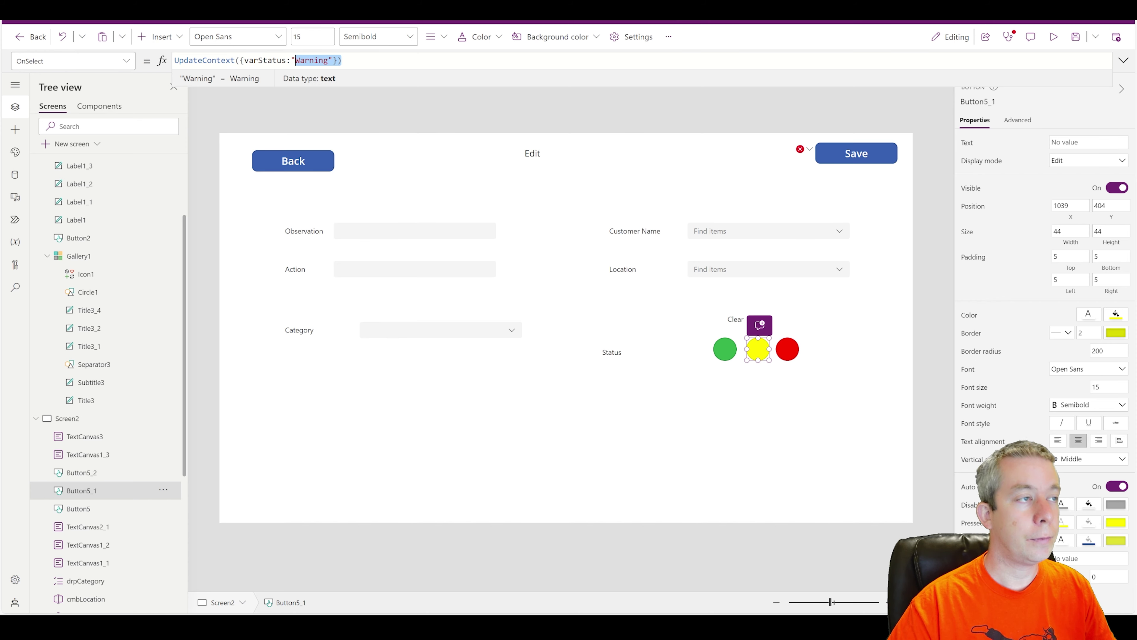
{"action": "type", "text": "Cai"}
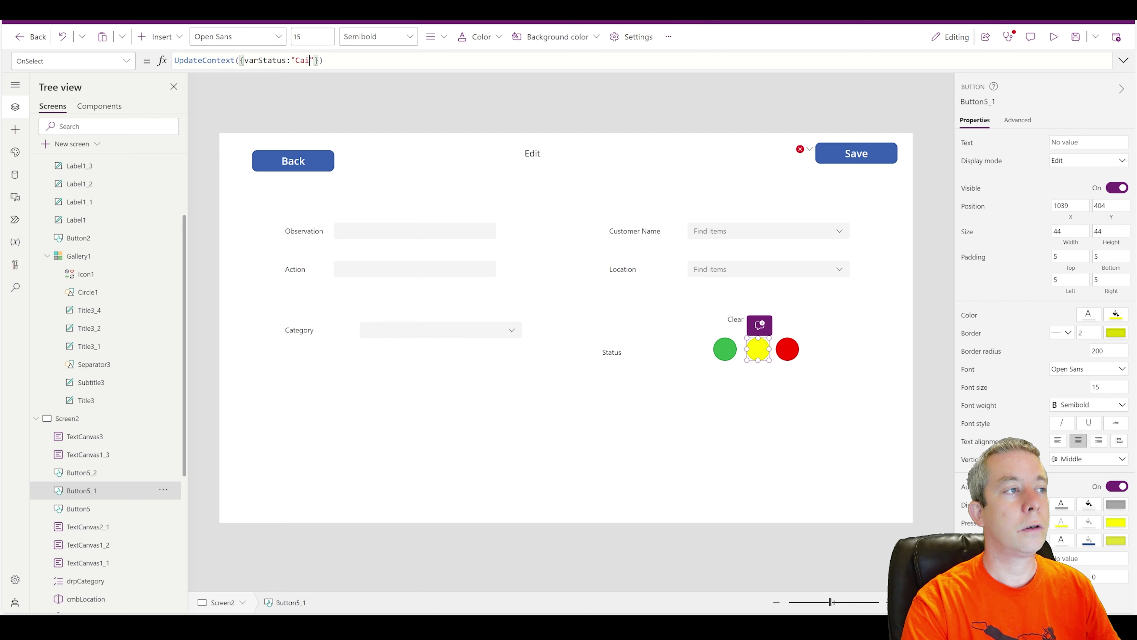
{"action": "key", "text": "BackSpace"}
{"action": "type", "text": "ution"}
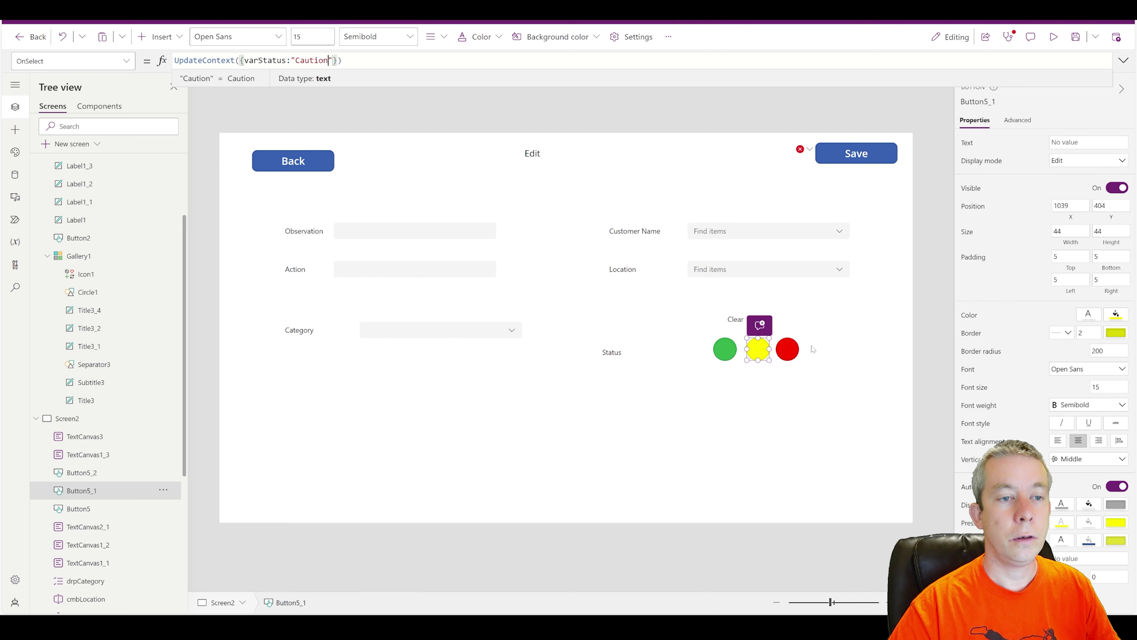
Step: Set the red circle's OnSelect property to UpdateContext({varStatus:"Warning"})
{"action": "left_click", "coordinate": [788, 349]}
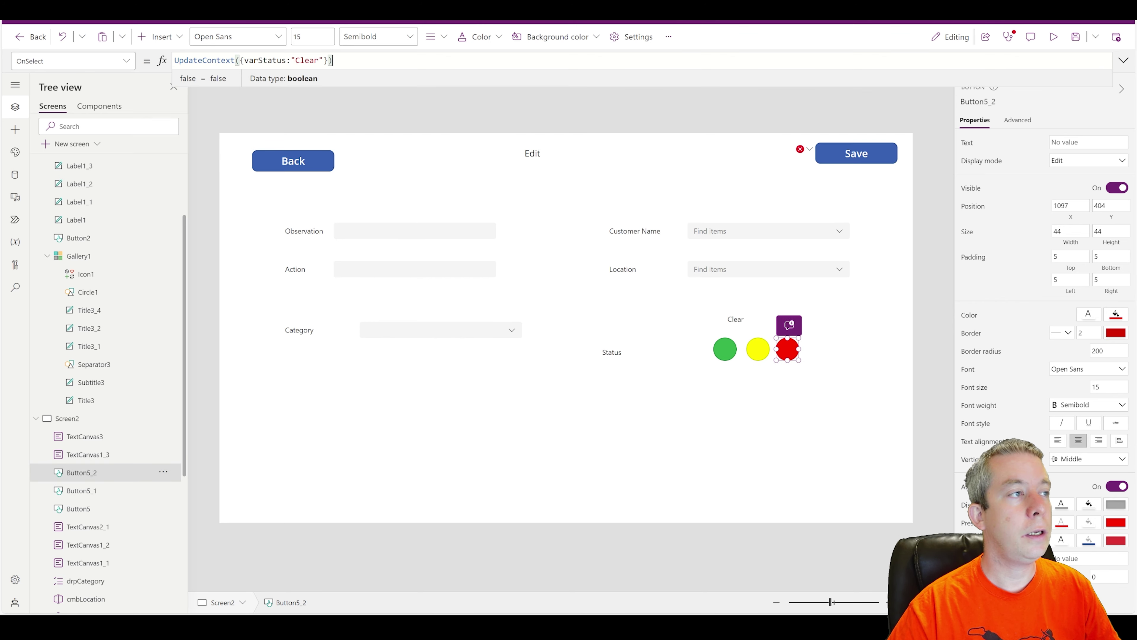
{"action": "double_click", "coordinate": [313, 60]}
{"action": "type", "text": "Warni"}
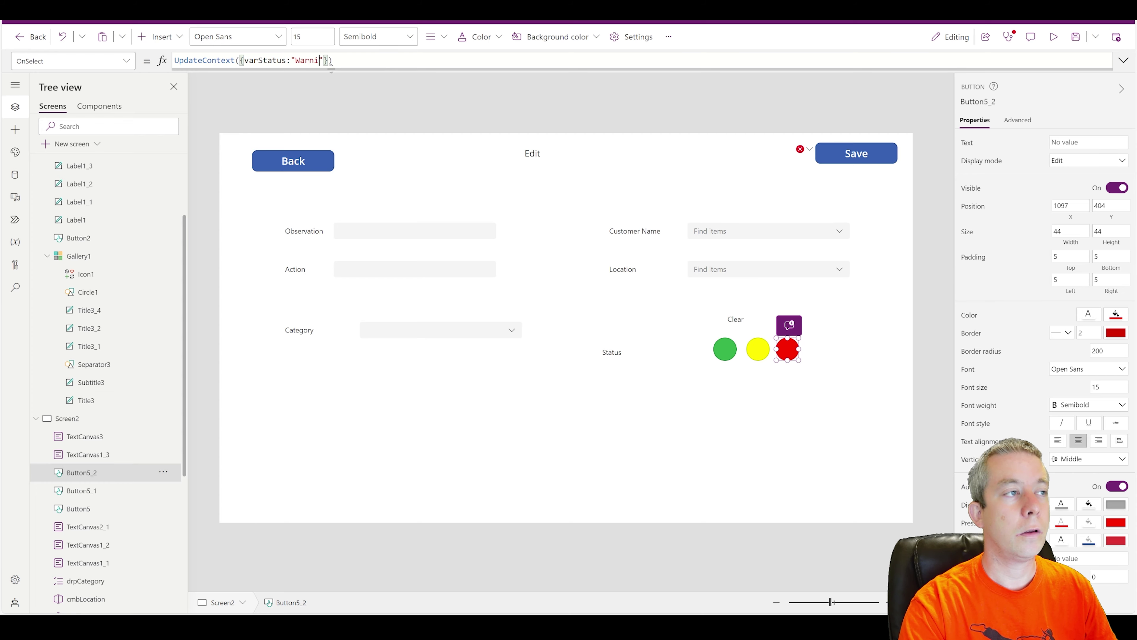
{"action": "type", "text": "ng"}
Step: Preview the app, test the green, yellow and red circles against the status text, and return to editing
{"action": "left_click", "coordinate": [1054, 36]}
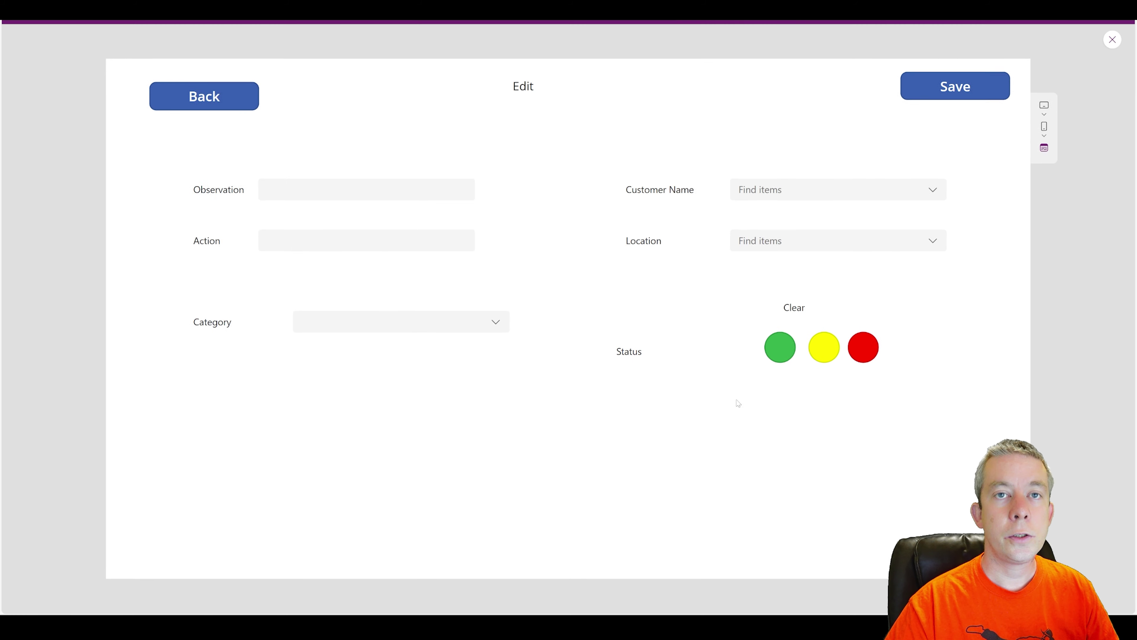
{"action": "left_click", "coordinate": [819, 354]}
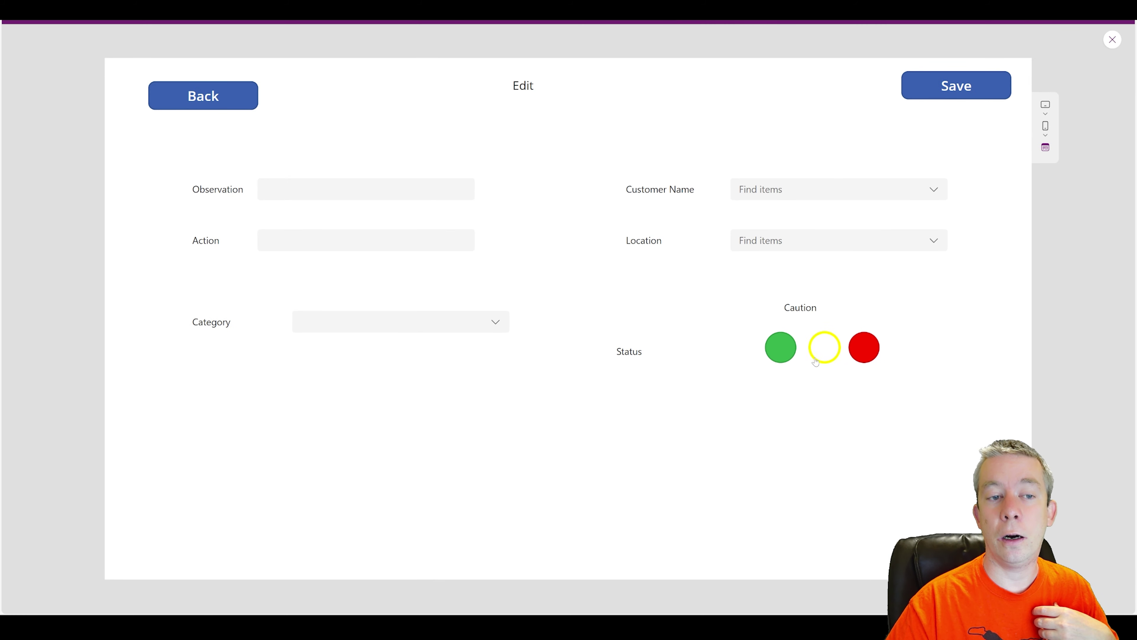
{"action": "left_click", "coordinate": [781, 349]}
{"action": "left_click", "coordinate": [825, 349]}
{"action": "left_click", "coordinate": [865, 349]}
{"action": "left_click", "coordinate": [782, 354]}
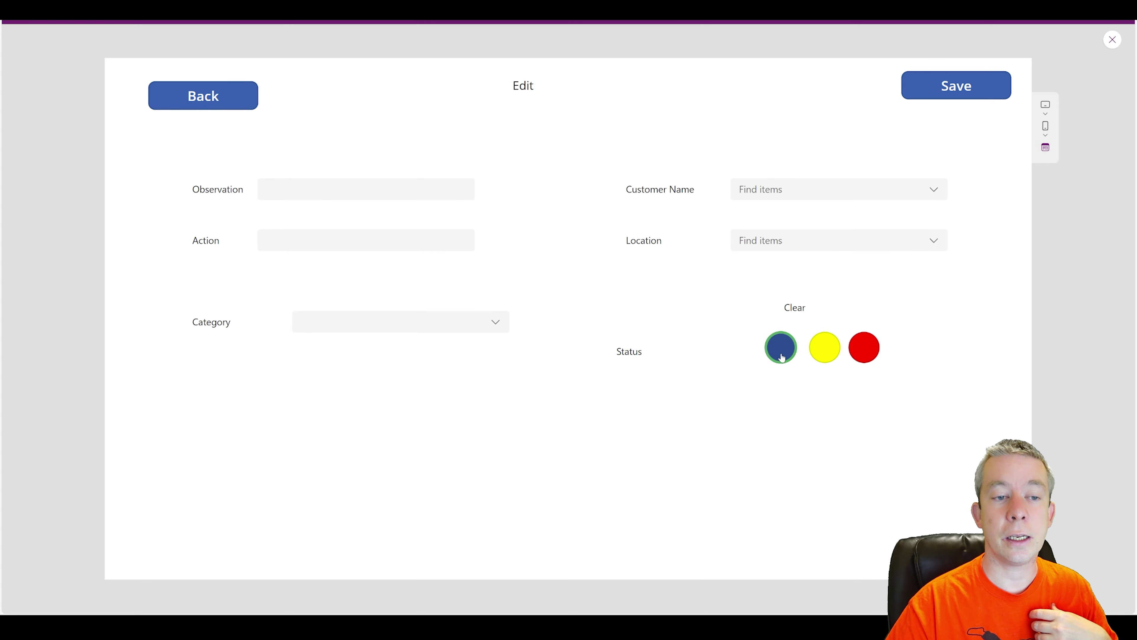
{"action": "key", "text": "Escape"}
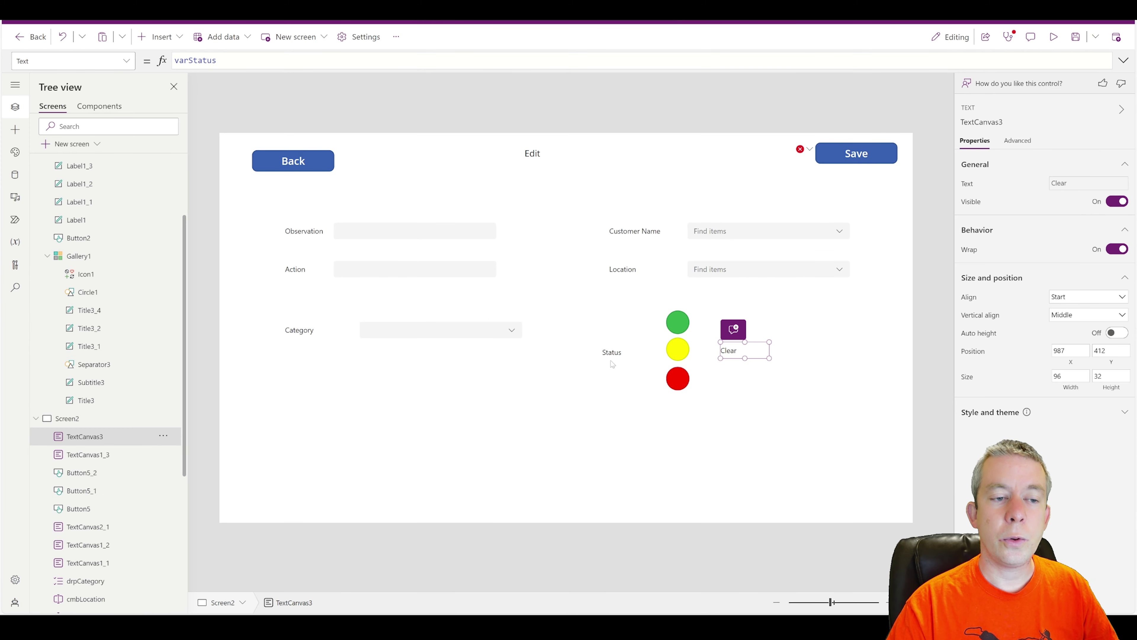
Step: Move the Status label slightly up to X 754, Y 410, level with the yellow circle
{"action": "left_click", "coordinate": [612, 355]}
{"action": "left_click_drag", "start_coordinate": [612, 355], "coordinate": [610, 354]}
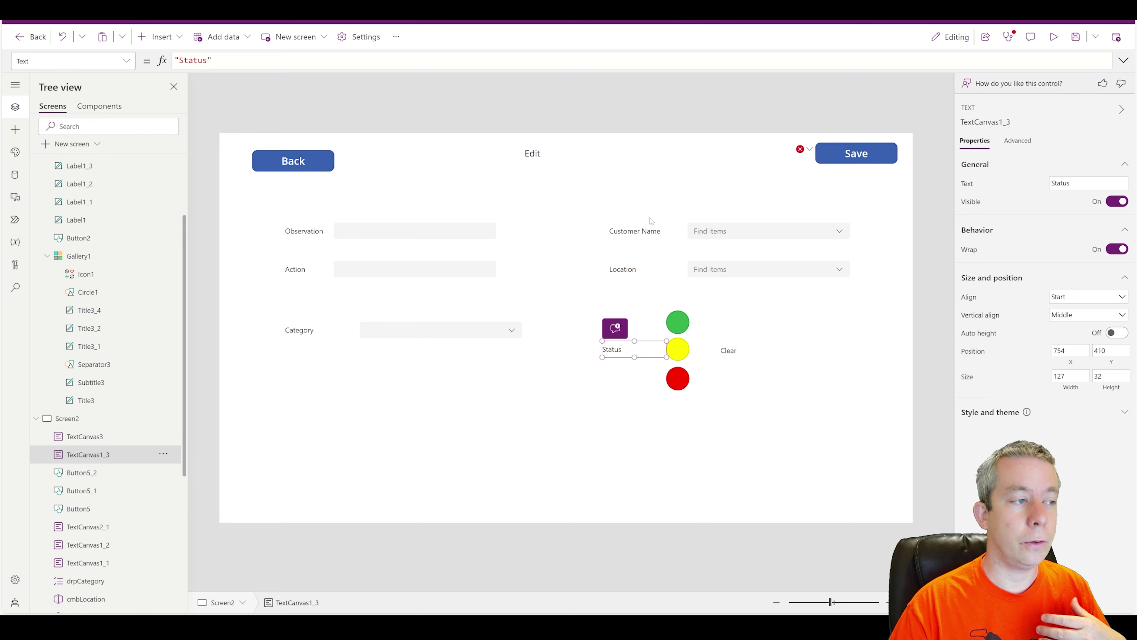
{"action": "left_click", "coordinate": [383, 233]}
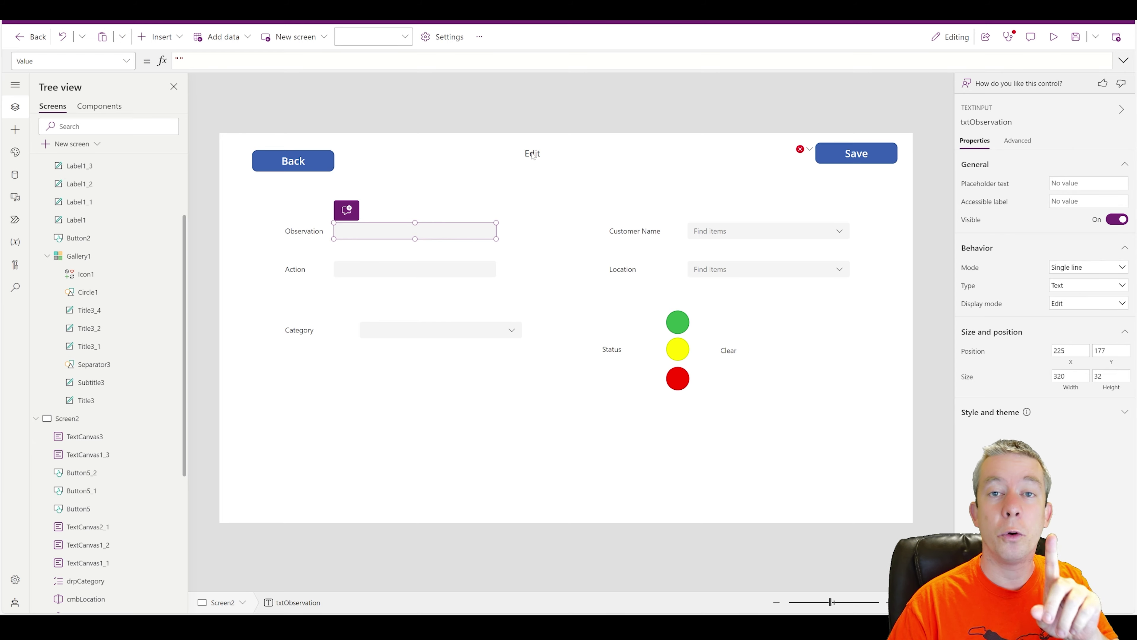
Step: Insert a modern date picker and place it below the Category dropdown at about X 295, Y 490
{"action": "left_click", "coordinate": [159, 37]}
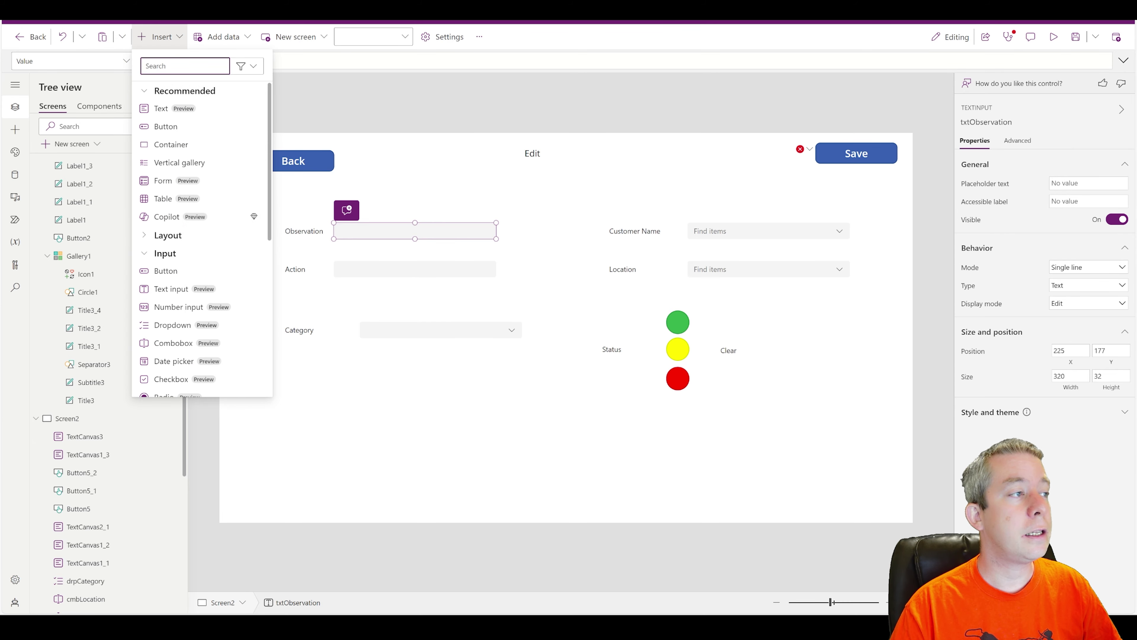
{"action": "type", "text": "date"}
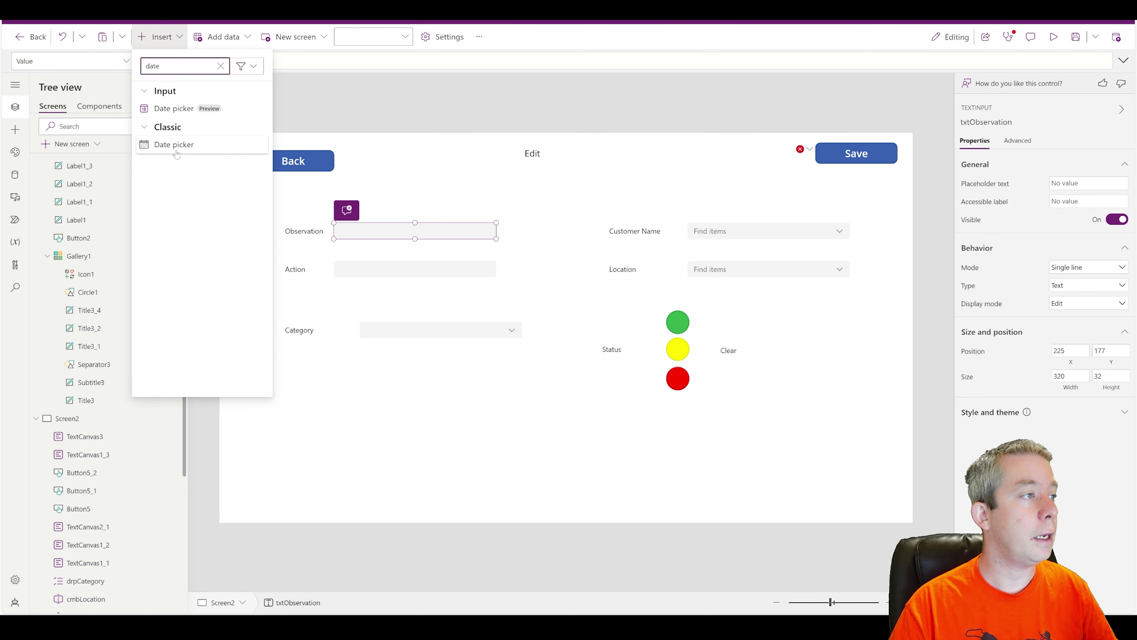
{"action": "left_click", "coordinate": [174, 109]}
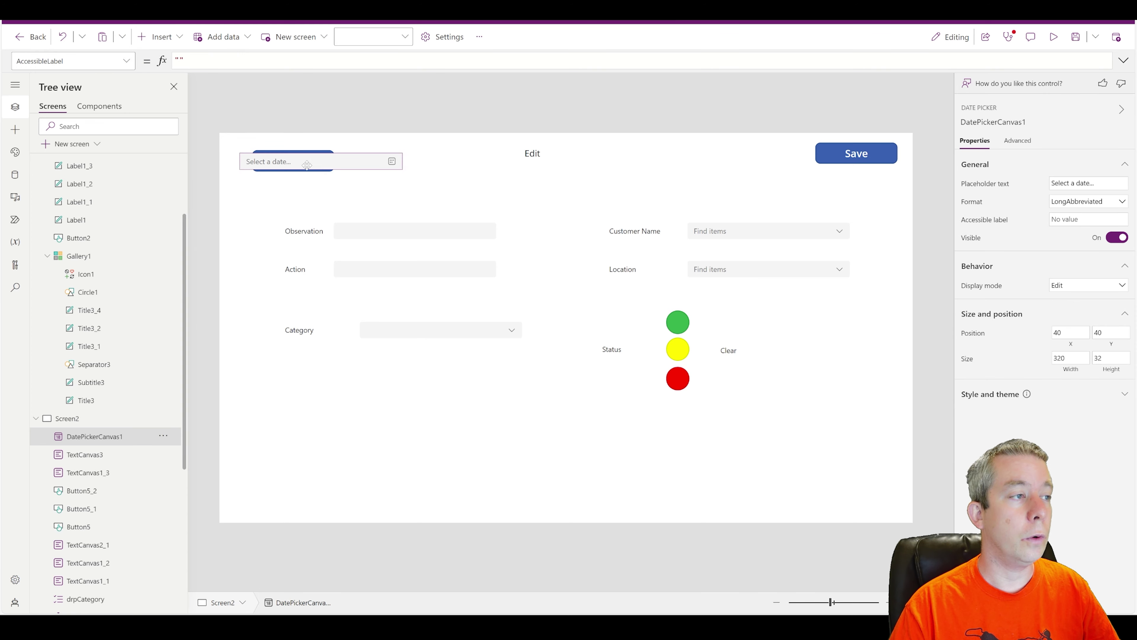
{"action": "left_click_drag", "start_coordinate": [307, 165], "coordinate": [437, 393]}
Step: Copy the Category label to X 129, Y 490 beside the date picker and set the copy's text to Due Date
{"action": "left_click", "coordinate": [324, 335]}
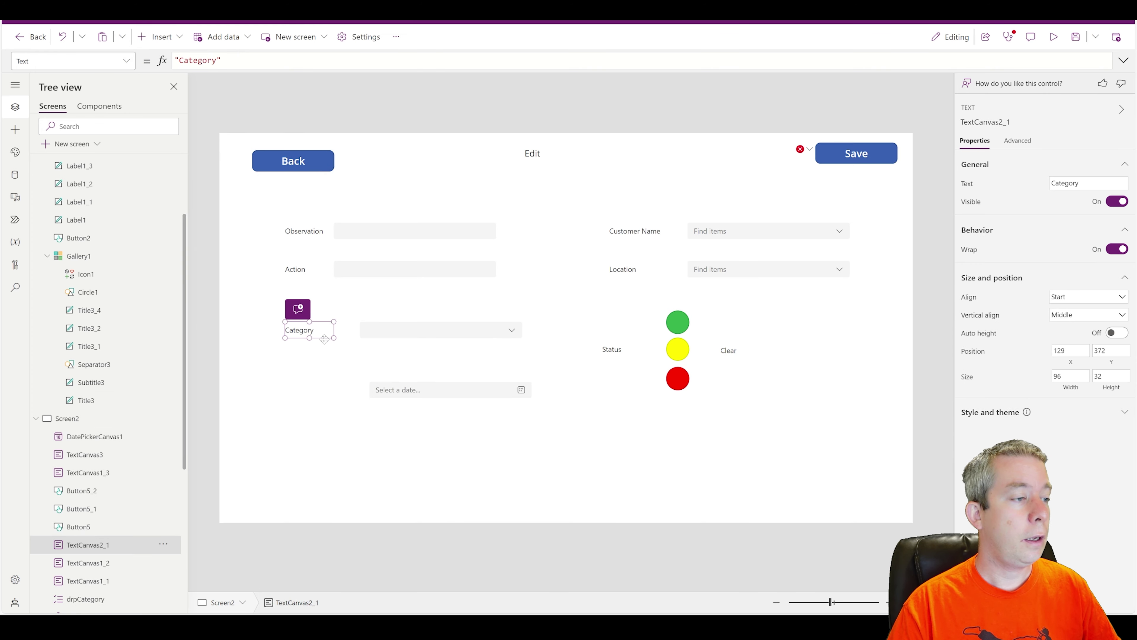
{"action": "key", "text": "ctrl+c"}
{"action": "key", "text": "ctrl+v"}
{"action": "left_click_drag", "start_coordinate": [314, 334], "coordinate": [313, 394]}
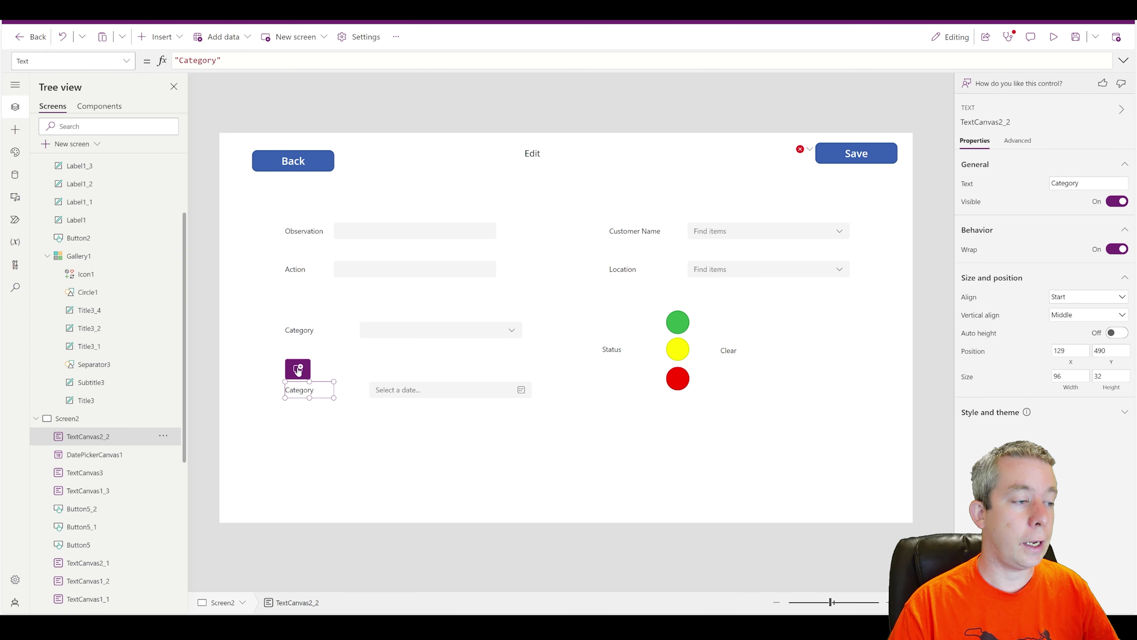
{"action": "double_click", "coordinate": [198, 61]}
{"action": "type", "text": "Due "}
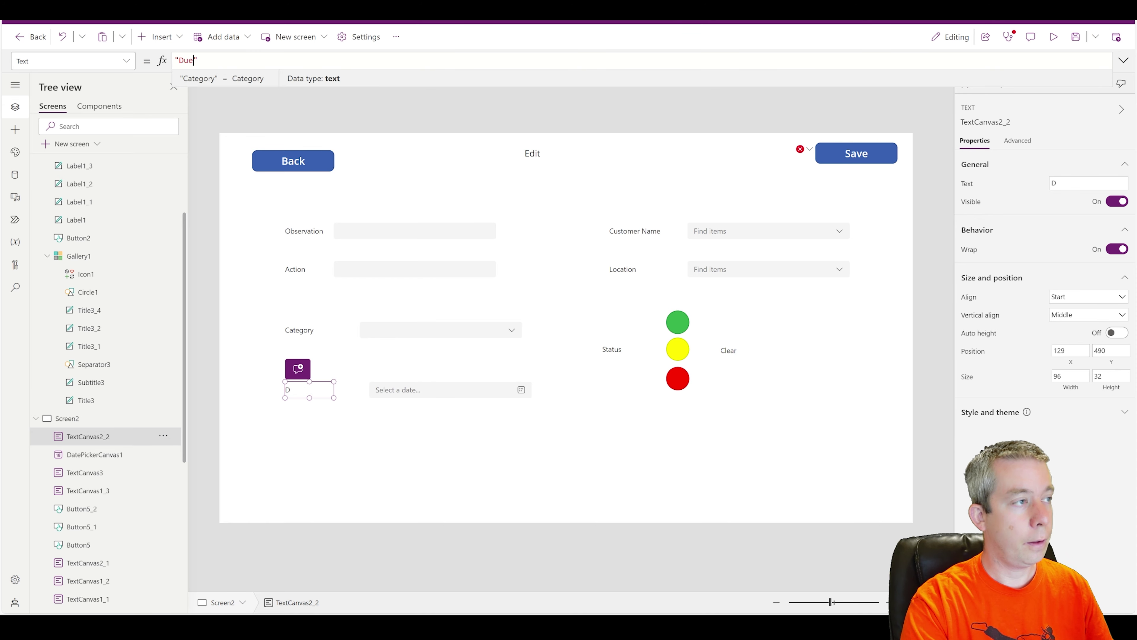
{"action": "type", "text": "Date"}
Step: Rename the date picker beside the Due Date label as dteDueDate
{"action": "left_click", "coordinate": [158, 461]}
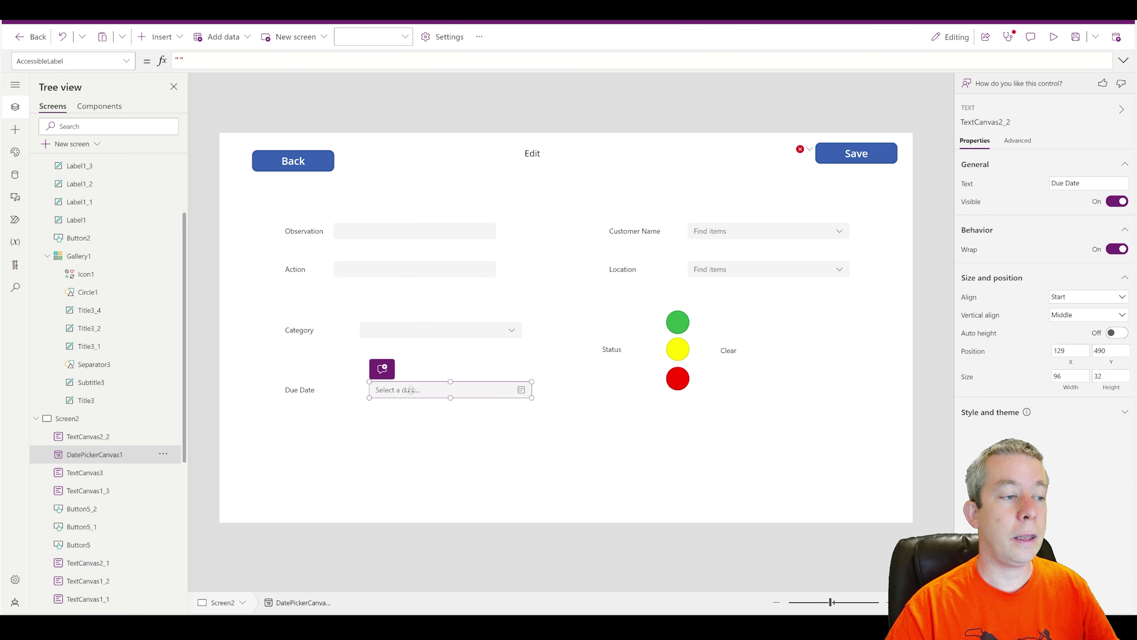
{"action": "left_click", "coordinate": [163, 455]}
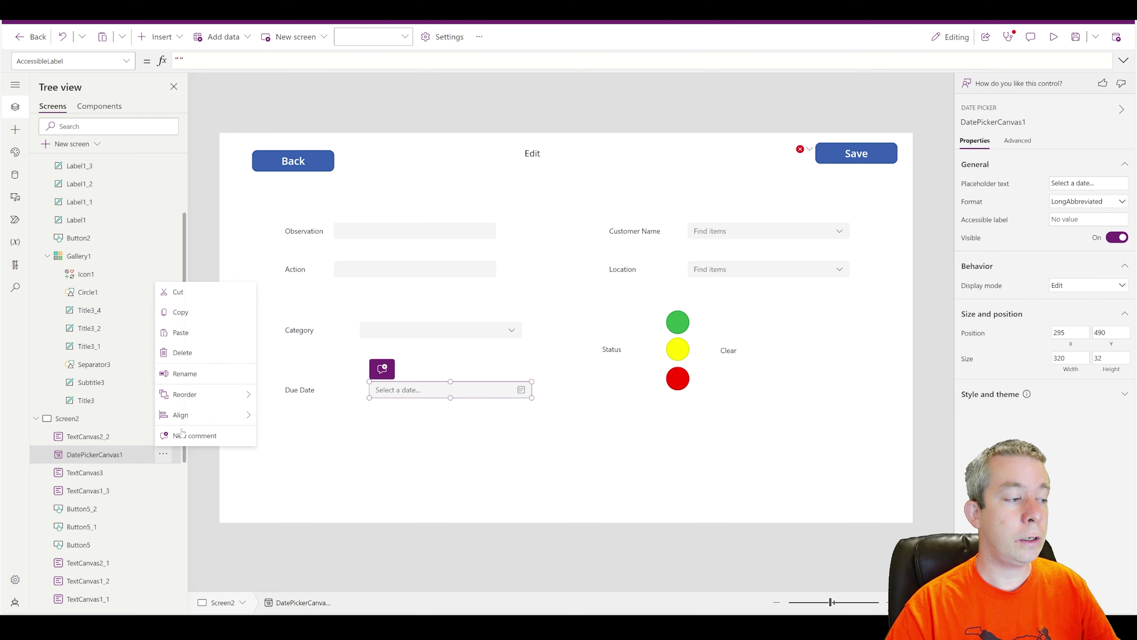
{"action": "left_click", "coordinate": [185, 378]}
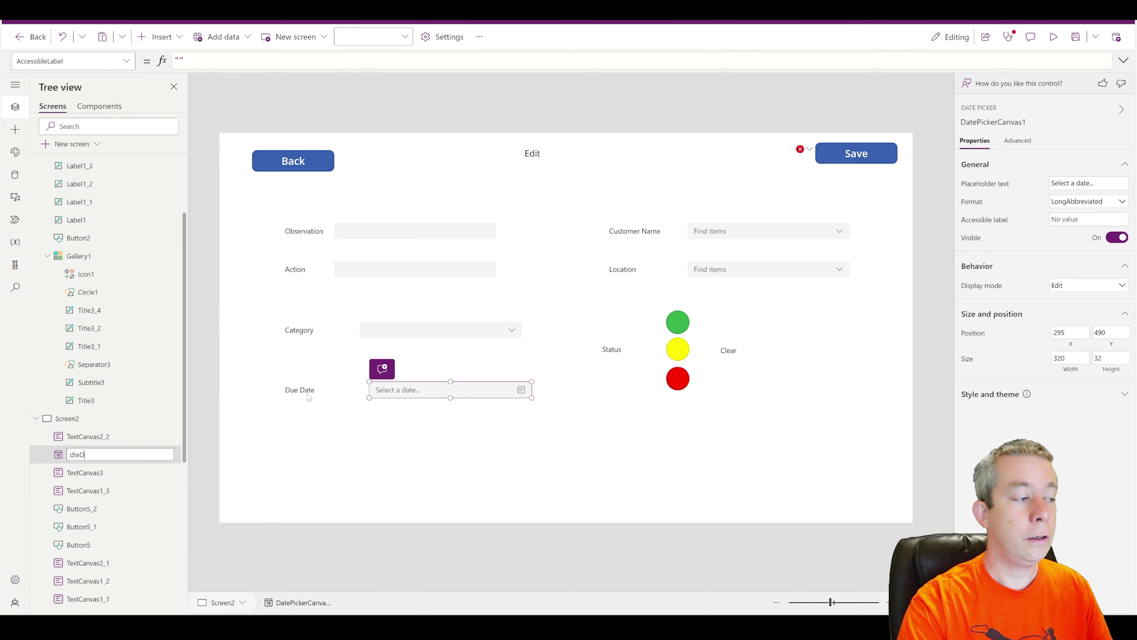
{"action": "key", "text": "Return"}
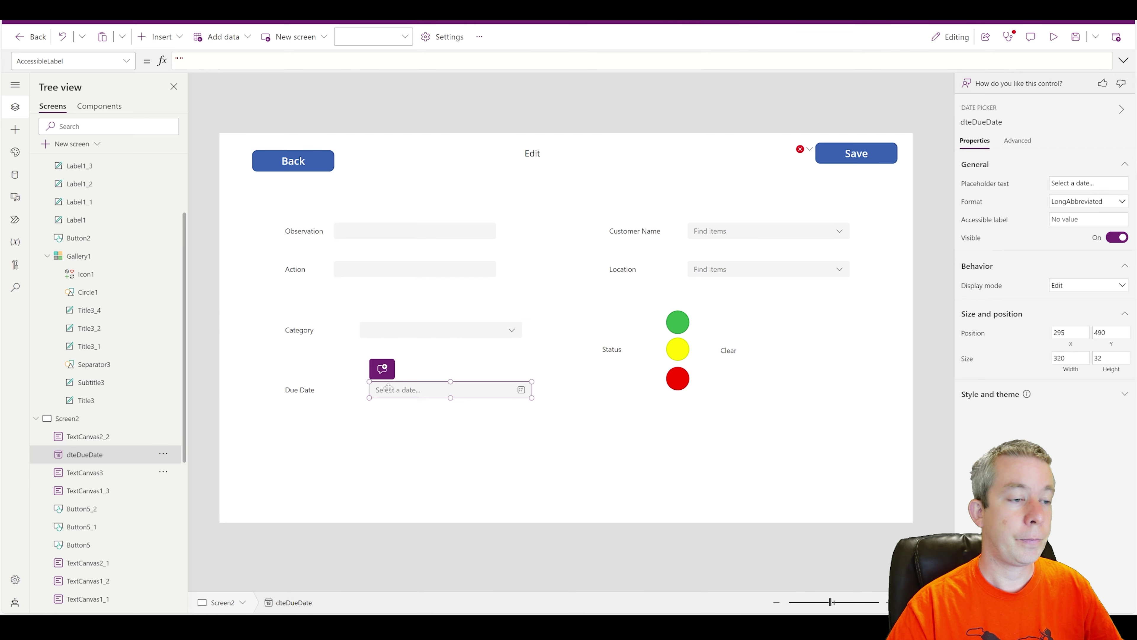
Step: Move the Status label so it lines up with the Customer Name and Location labels
{"action": "left_click", "coordinate": [308, 330]}
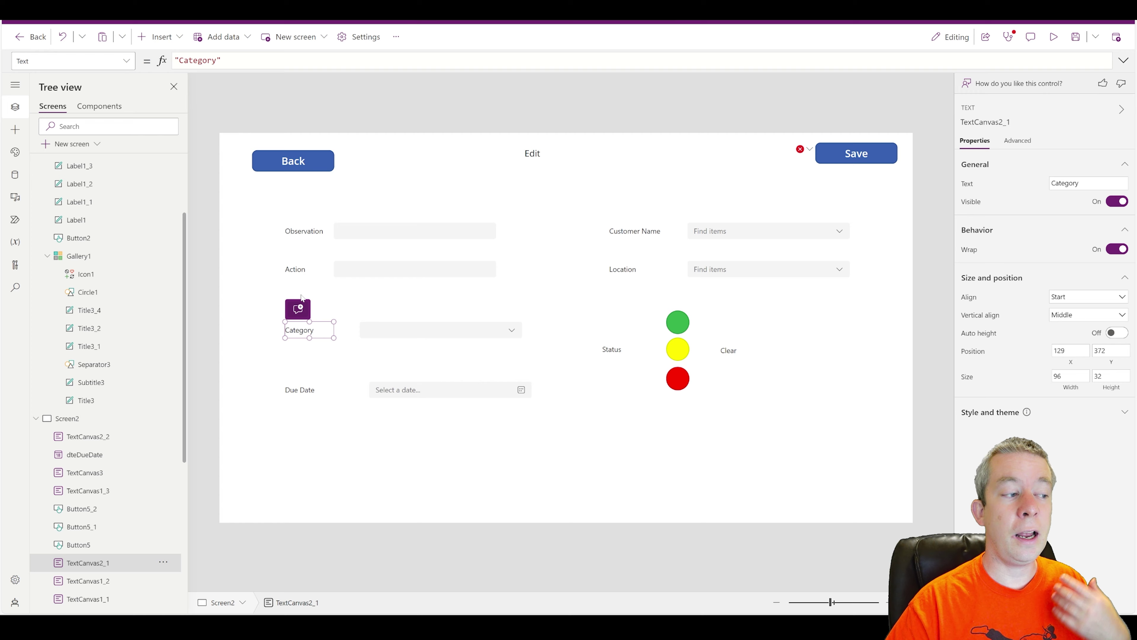
{"action": "left_click", "coordinate": [302, 269]}
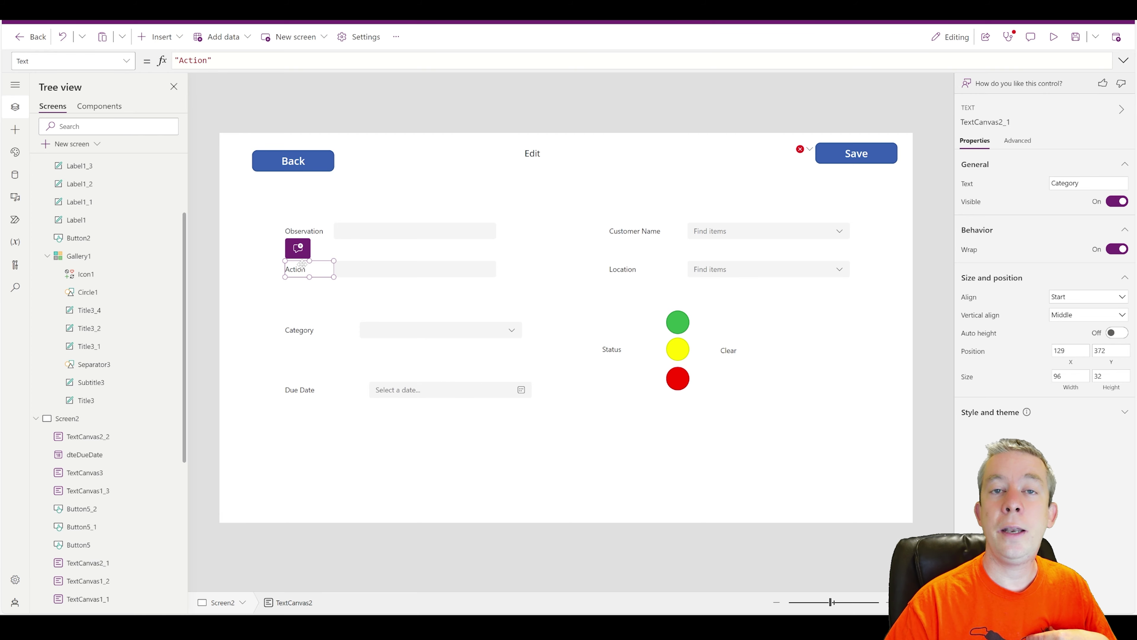
{"action": "left_click", "coordinate": [303, 232]}
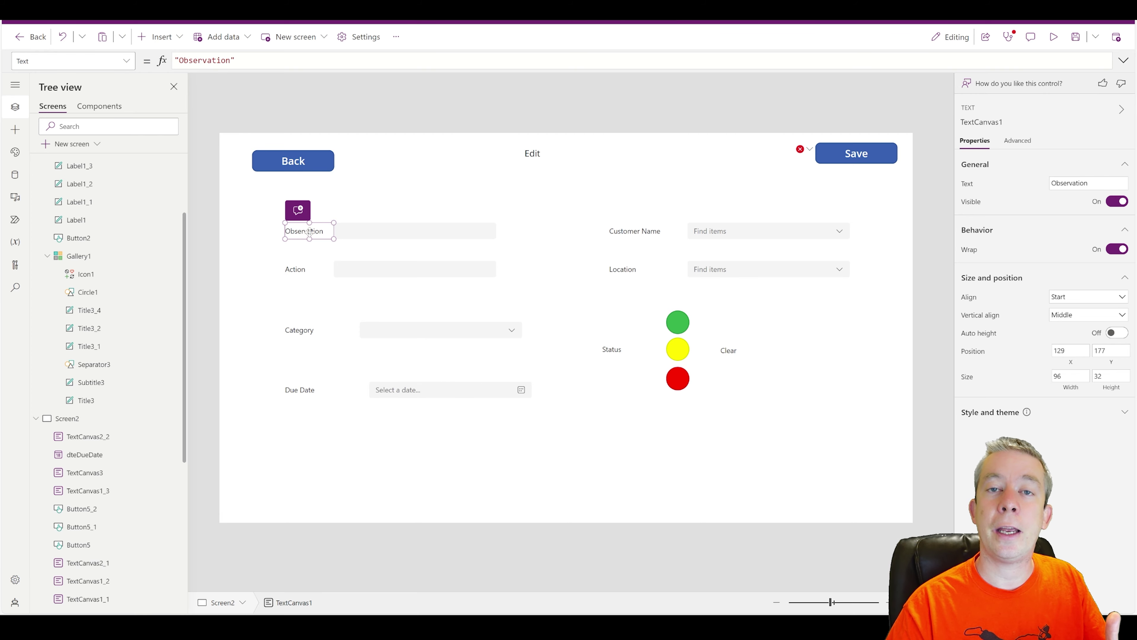
{"action": "left_click", "coordinate": [633, 229]}
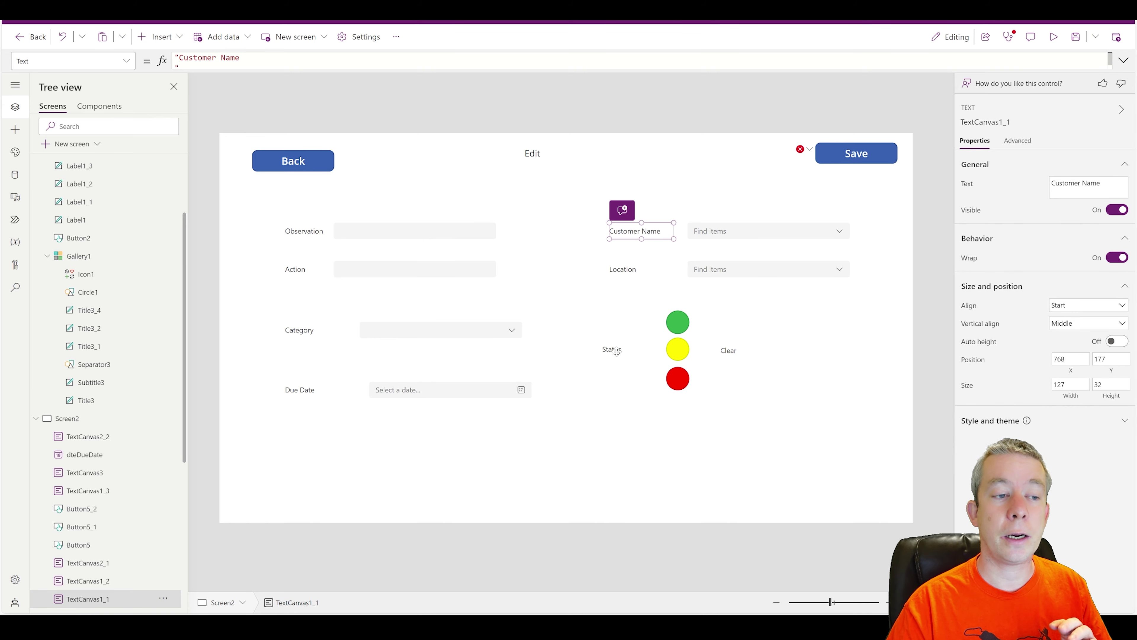
{"action": "left_click_drag", "start_coordinate": [615, 350], "coordinate": [657, 343]}
Step: Rename the text control beside the status circles that displays varStatus as txtStatus
{"action": "left_click", "coordinate": [729, 353]}
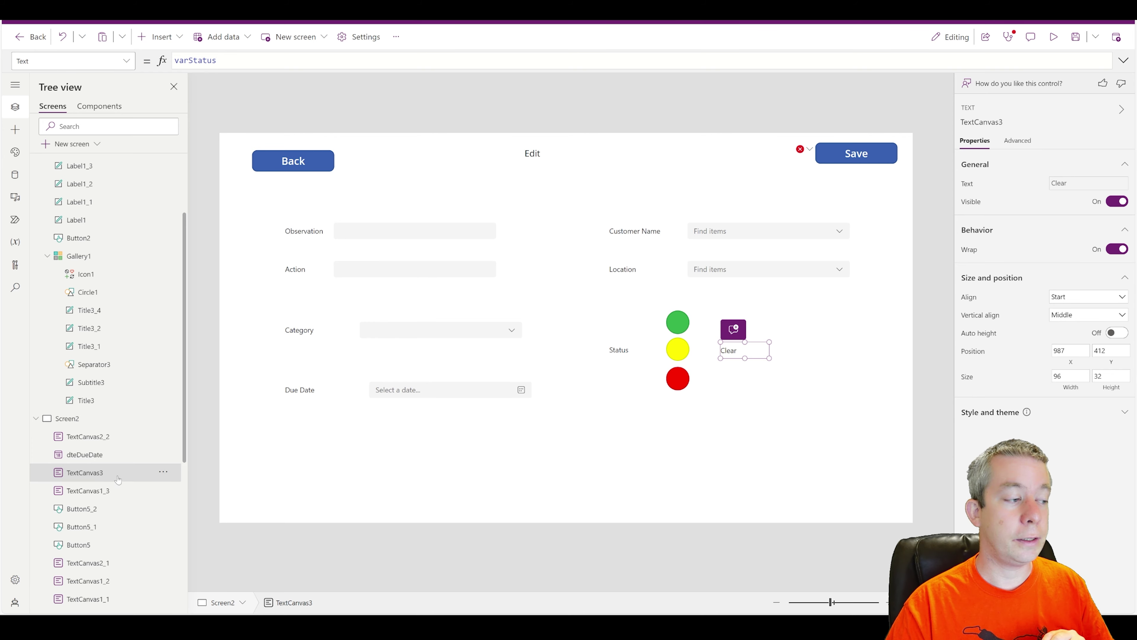
{"action": "left_click", "coordinate": [164, 472]}
{"action": "left_click", "coordinate": [163, 389]}
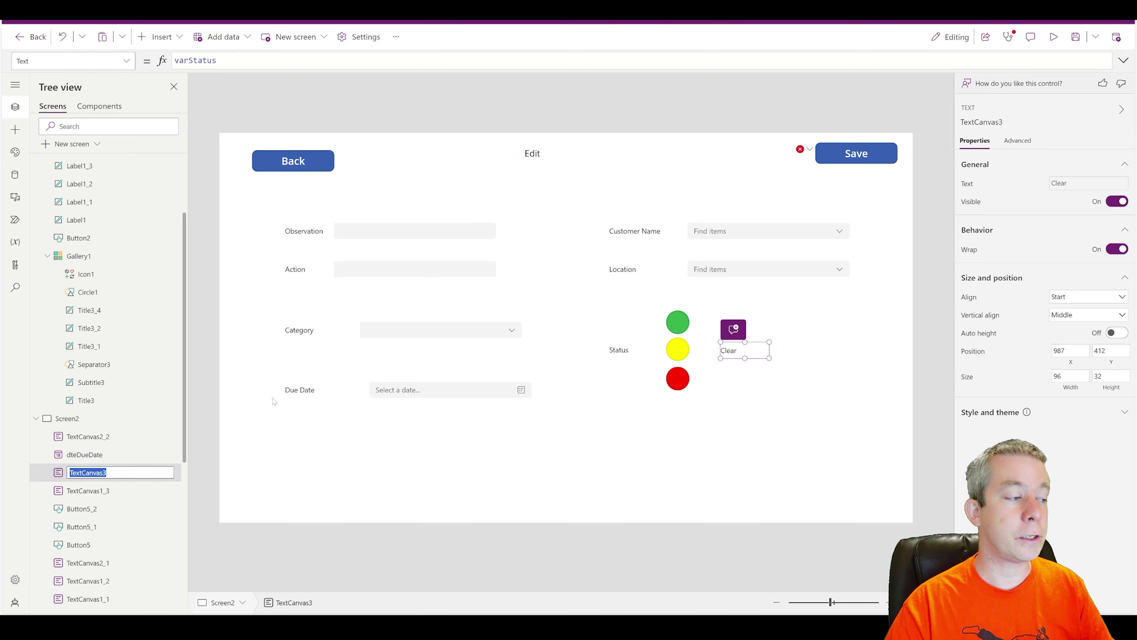
{"action": "type", "text": "t"}
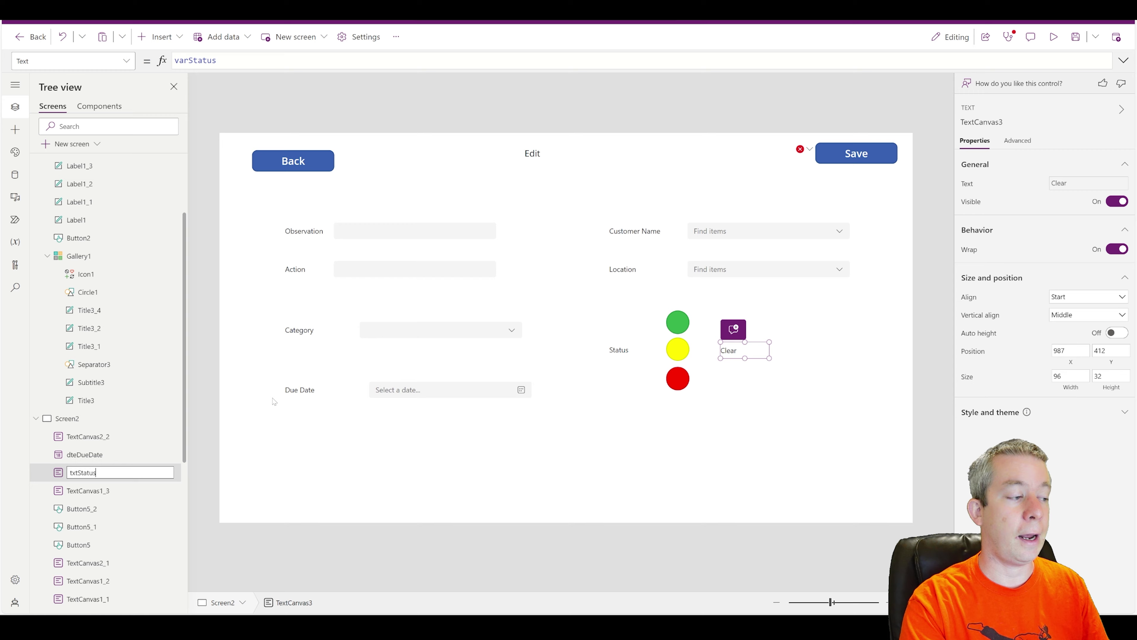
{"action": "type", "text": "xtStatus"}
{"action": "key", "text": "Return"}
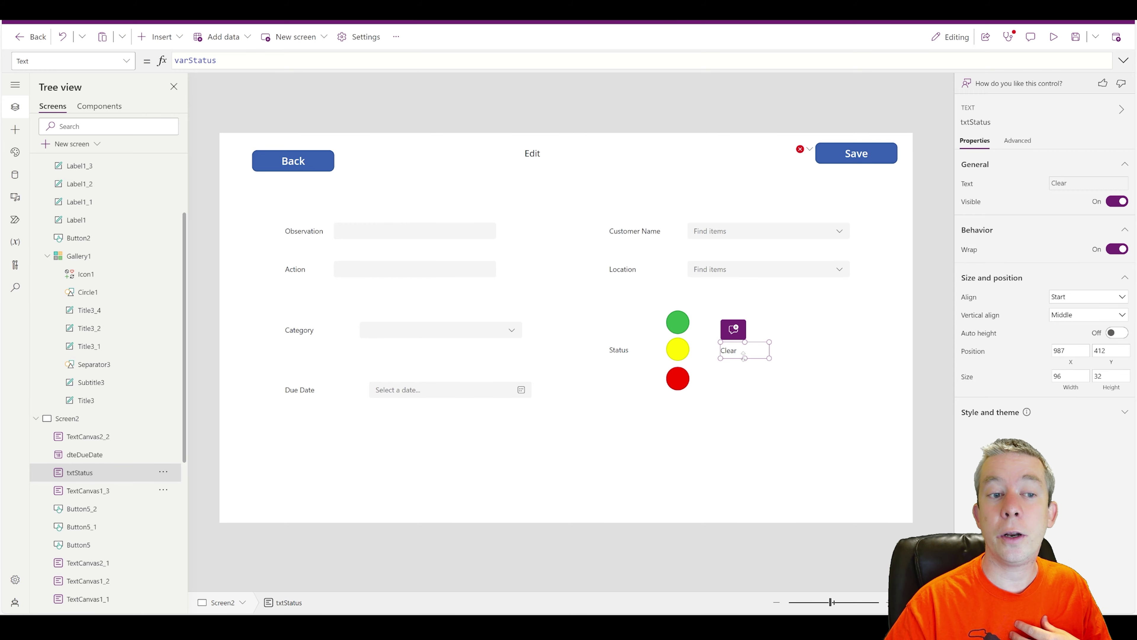
Step: Move the Observation text input to X 276, Y 177, in line with the Category dropdown
{"action": "left_click", "coordinate": [838, 154]}
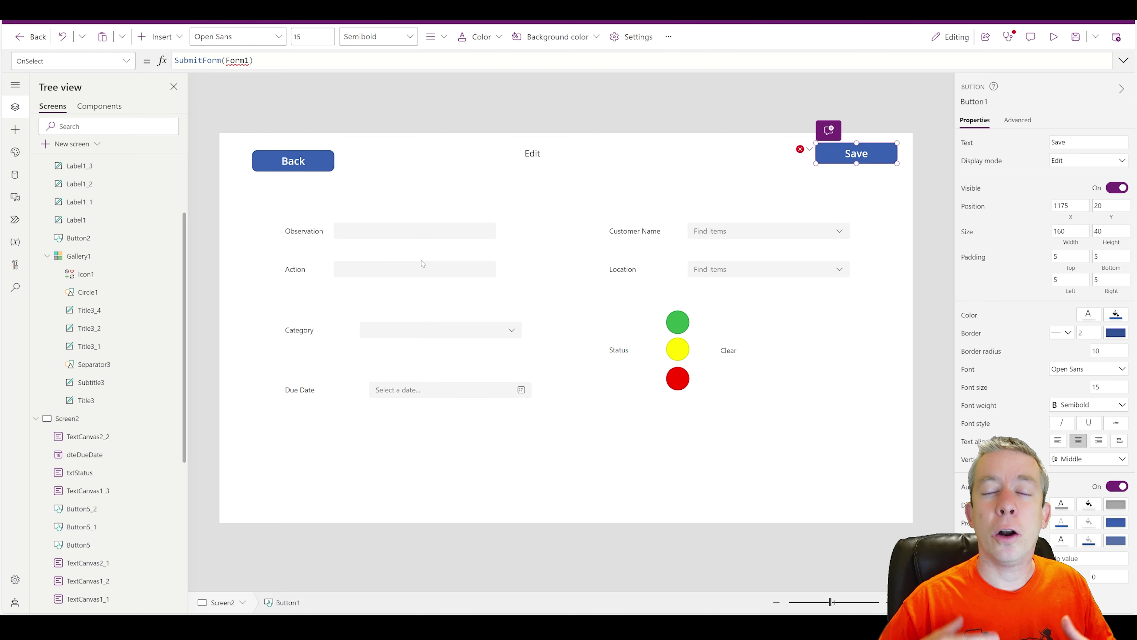
{"action": "left_click", "coordinate": [389, 236]}
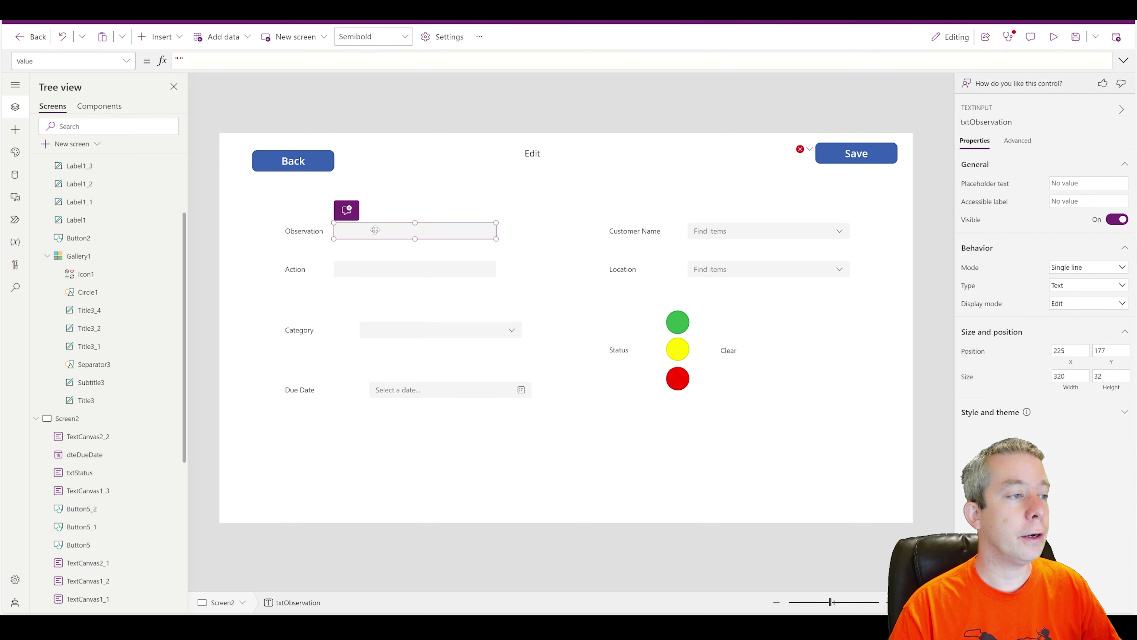
{"action": "left_click_drag", "start_coordinate": [377, 229], "coordinate": [400, 230]}
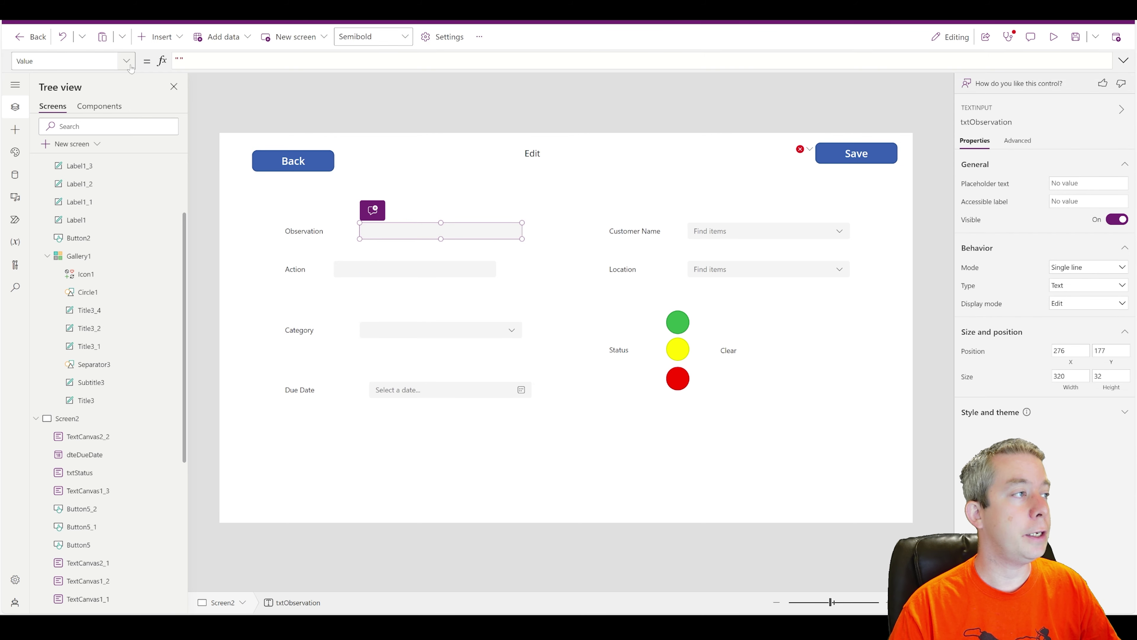
Step: Set the Observation input's Value property to Gallery1.Selected.Title
{"action": "left_click", "coordinate": [73, 61]}
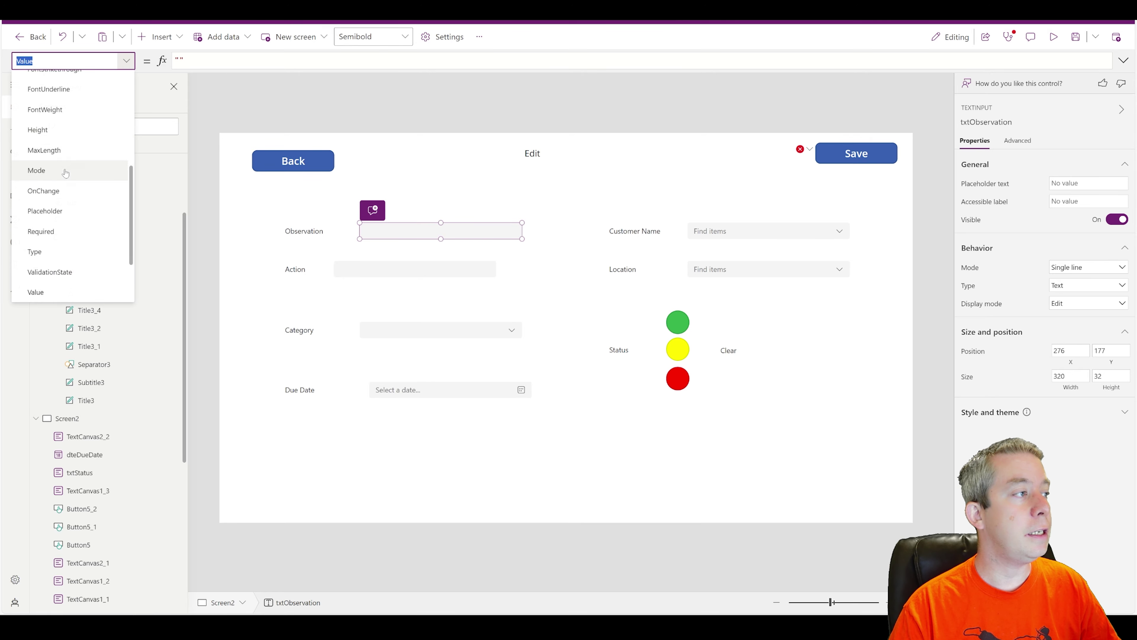
{"action": "scroll", "coordinate": [67, 168], "scroll_direction": "up", "scroll_amount": 5}
{"action": "left_click", "coordinate": [197, 61]}
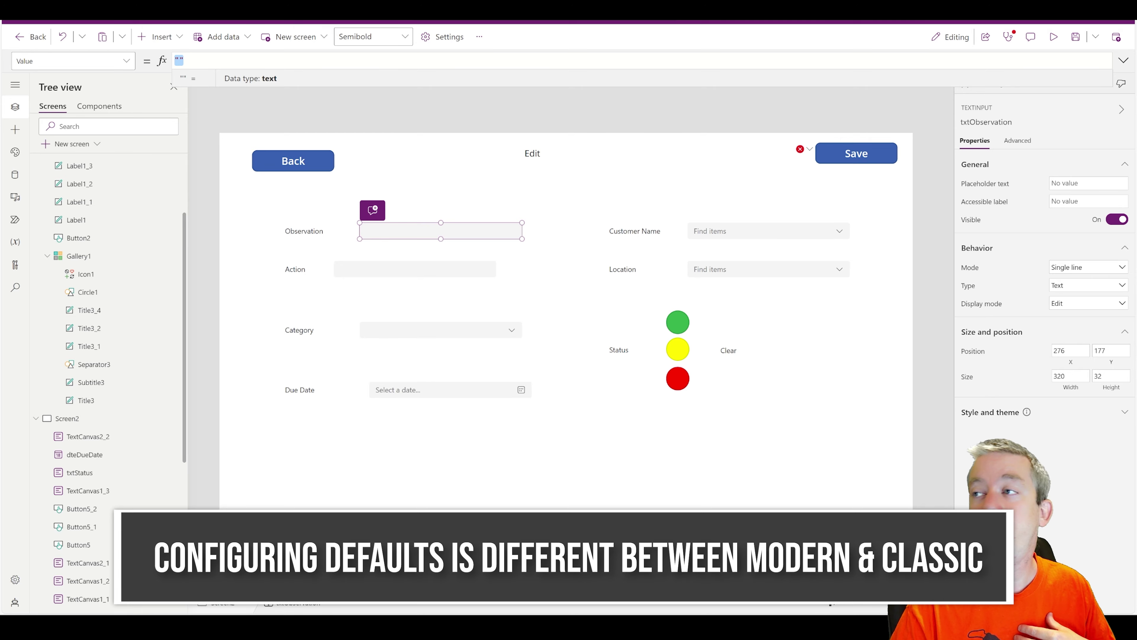
{"action": "left_click", "coordinate": [188, 99]}
{"action": "left_click", "coordinate": [173, 63]}
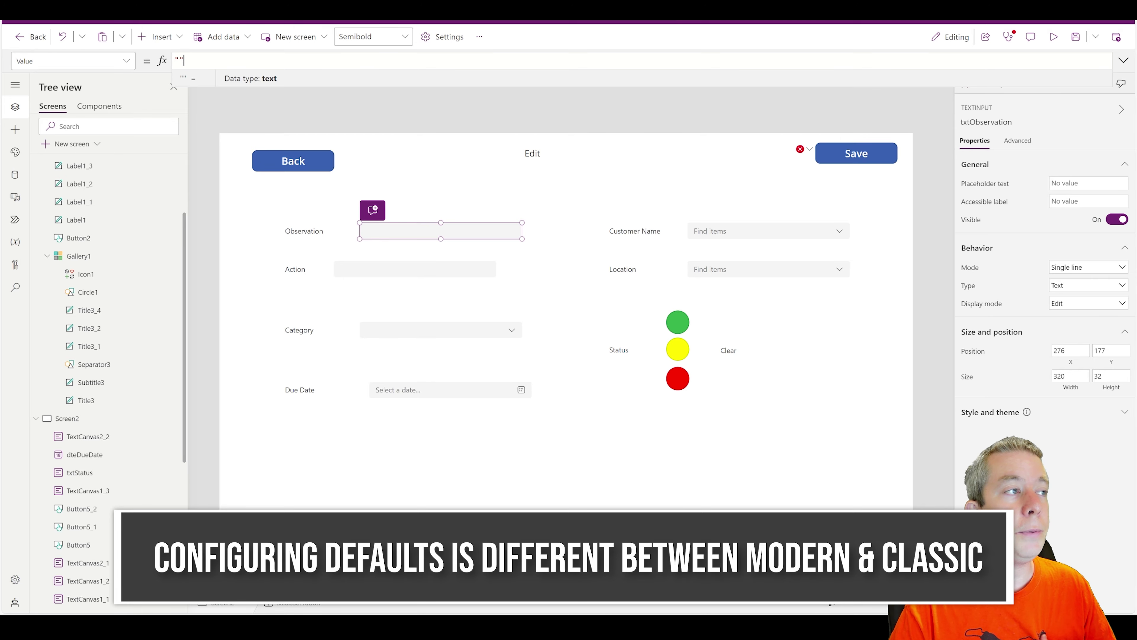
{"action": "type", "text": "Gallery1"}
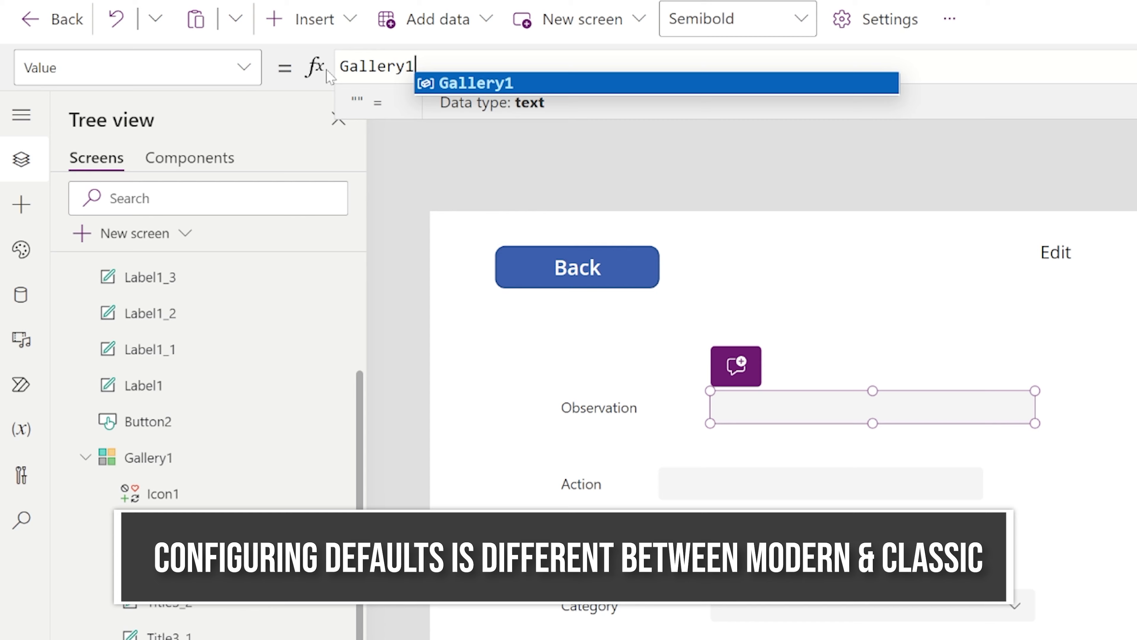
{"action": "type", "text": ".Selected."}
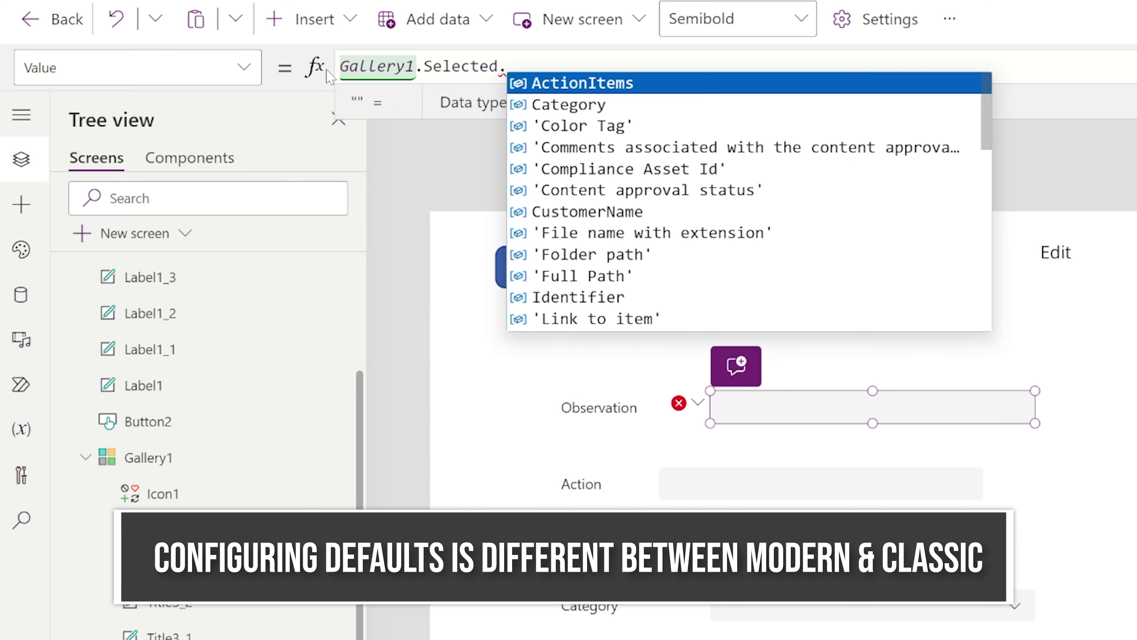
{"action": "type", "text": "Title"}
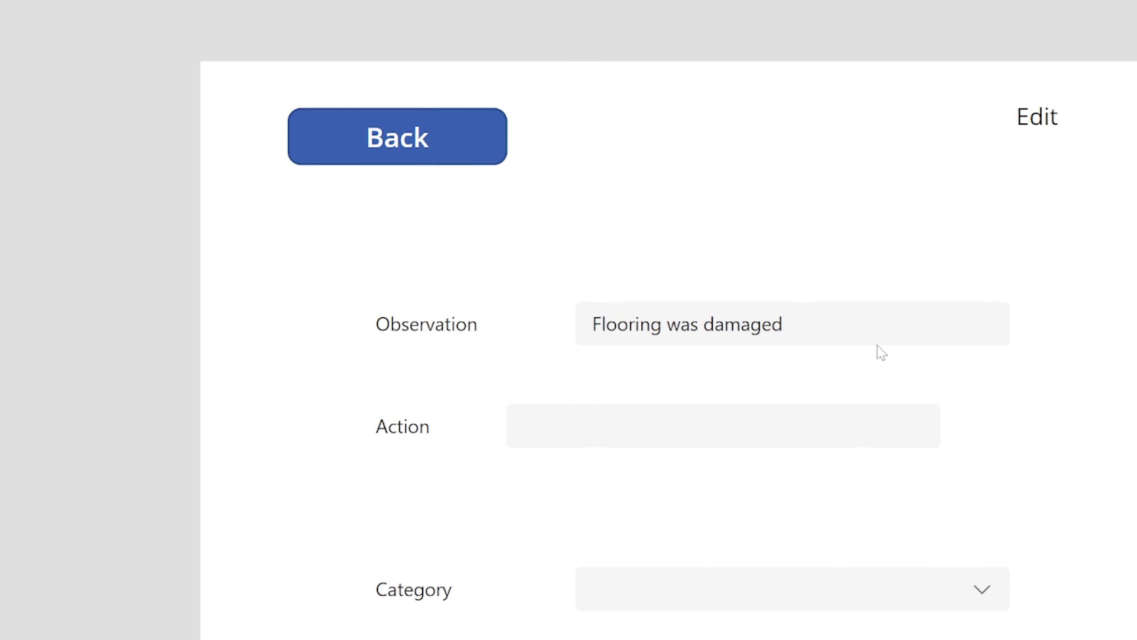
Step: Test that the Observation input is editable by adding a few extra characters after its text and removing them
{"action": "left_click_drag", "start_coordinate": [833, 326], "coordinate": [715, 324]}
{"action": "left_click", "coordinate": [783, 325]}
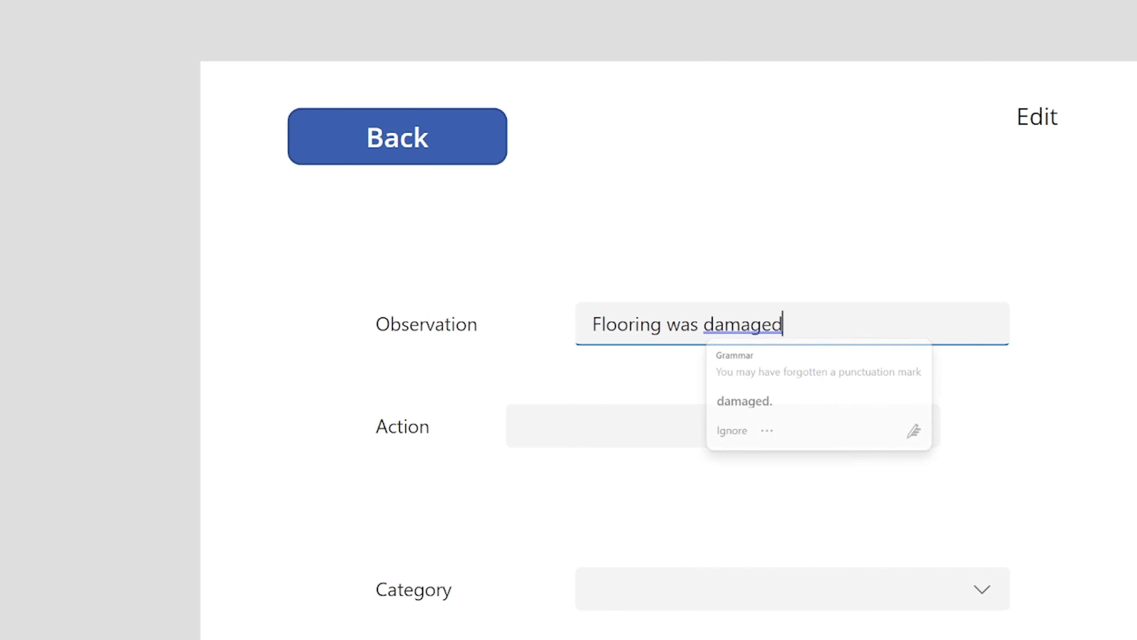
{"action": "type", "text": "ss"}
{"action": "type", "text": "s"}
{"action": "key", "text": "BackSpace"}
{"action": "key", "text": "BackSpace"}
{"action": "key", "text": "BackSpace"}
{"action": "key", "text": "BackSpace"}
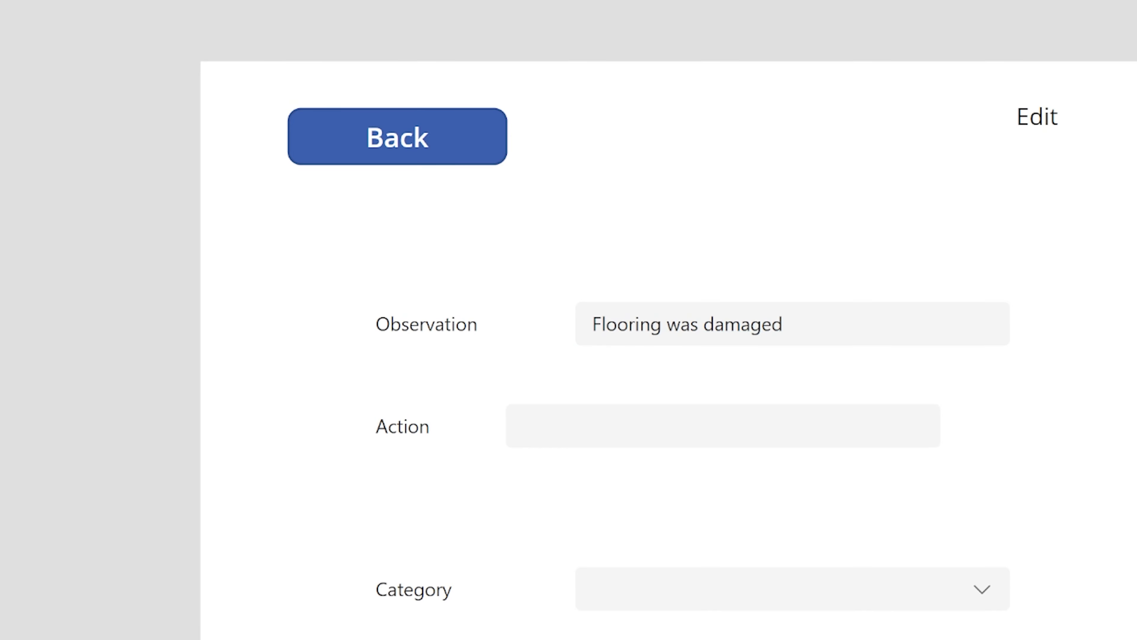
{"action": "key", "text": "Escape"}
{"action": "left_click", "coordinate": [820, 410]}
Step: Change the Action label's text to Action Items
{"action": "left_click", "coordinate": [763, 504]}
{"action": "left_click", "coordinate": [761, 493]}
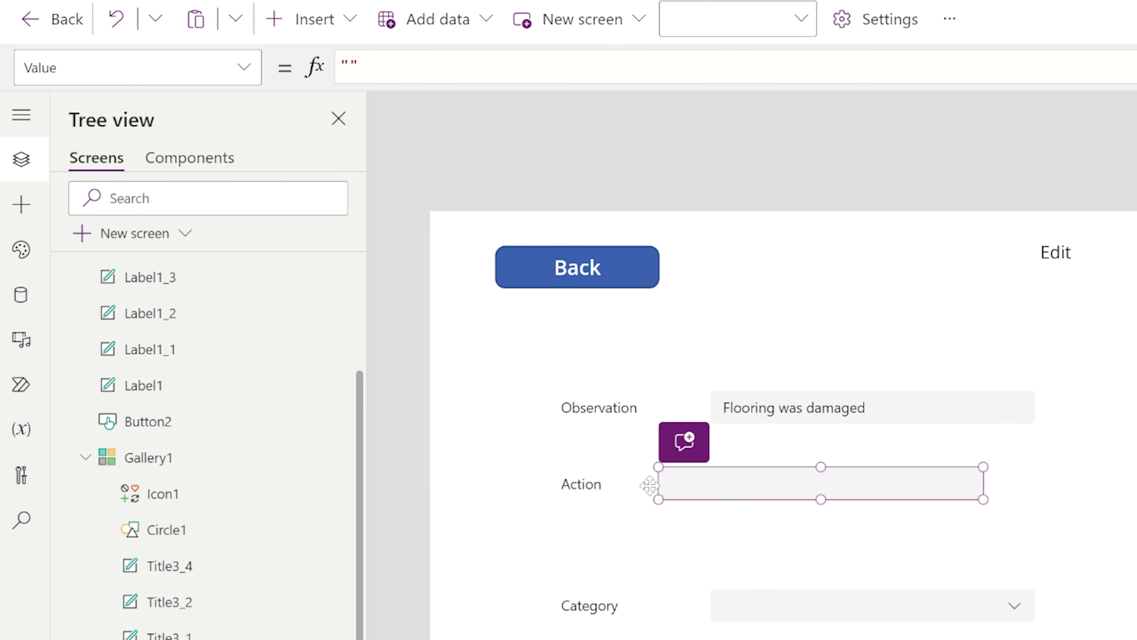
{"action": "left_click", "coordinate": [597, 491]}
{"action": "left_click", "coordinate": [407, 66]}
{"action": "type", "text": "Items"}
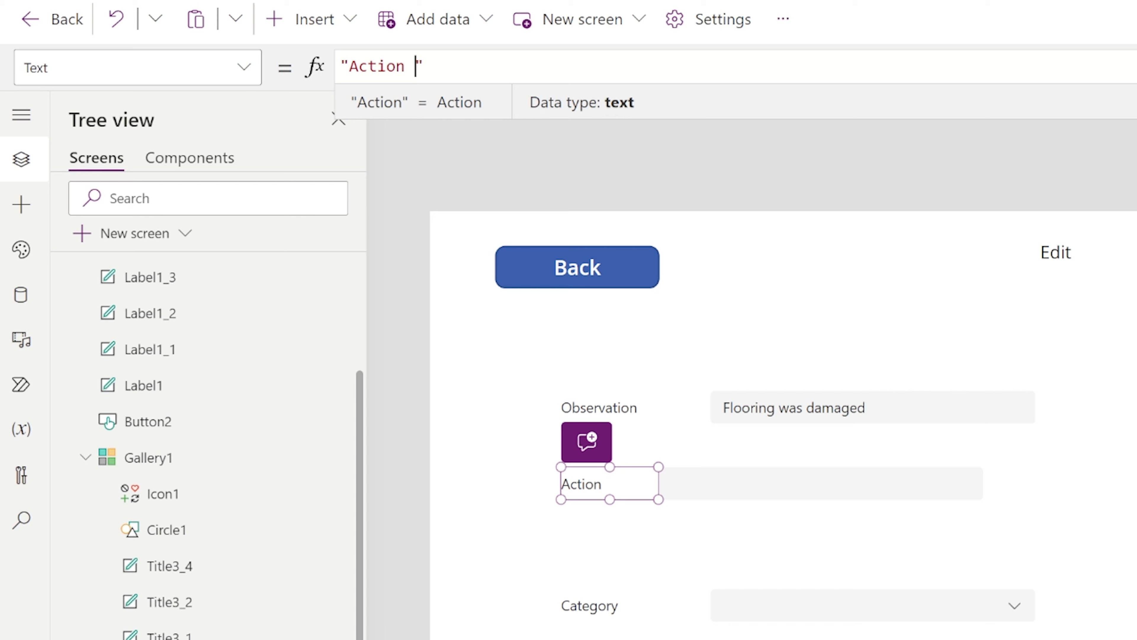
Step: Move the Action Items input to X 276, Y 245 and set its Value property to Gallery1.Selected.ActionItems
{"action": "left_click", "coordinate": [759, 486]}
{"action": "mouse_move", "coordinate": [820, 486]}
{"action": "left_mouse_down"}
{"action": "mouse_move", "coordinate": [831, 485]}
{"action": "mouse_move", "coordinate": [818, 481]}
{"action": "left_mouse_up"}
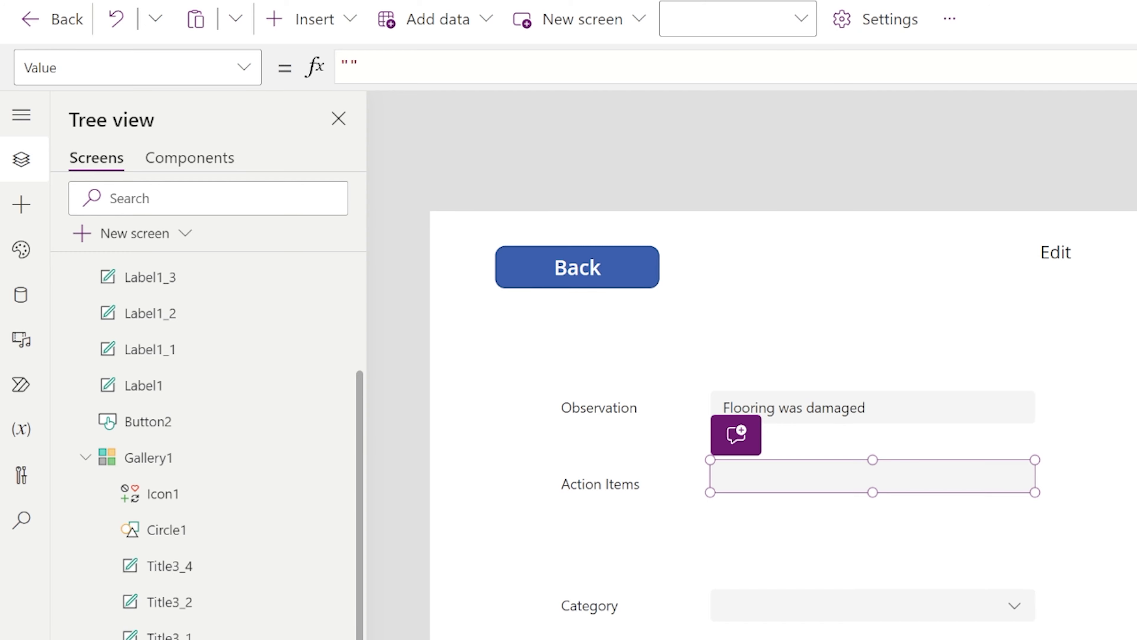
{"action": "left_click", "coordinate": [443, 83]}
{"action": "key", "text": "BackSpace"}
{"action": "key", "text": "BackSpace"}
{"action": "type", "text": "Gallery1"}
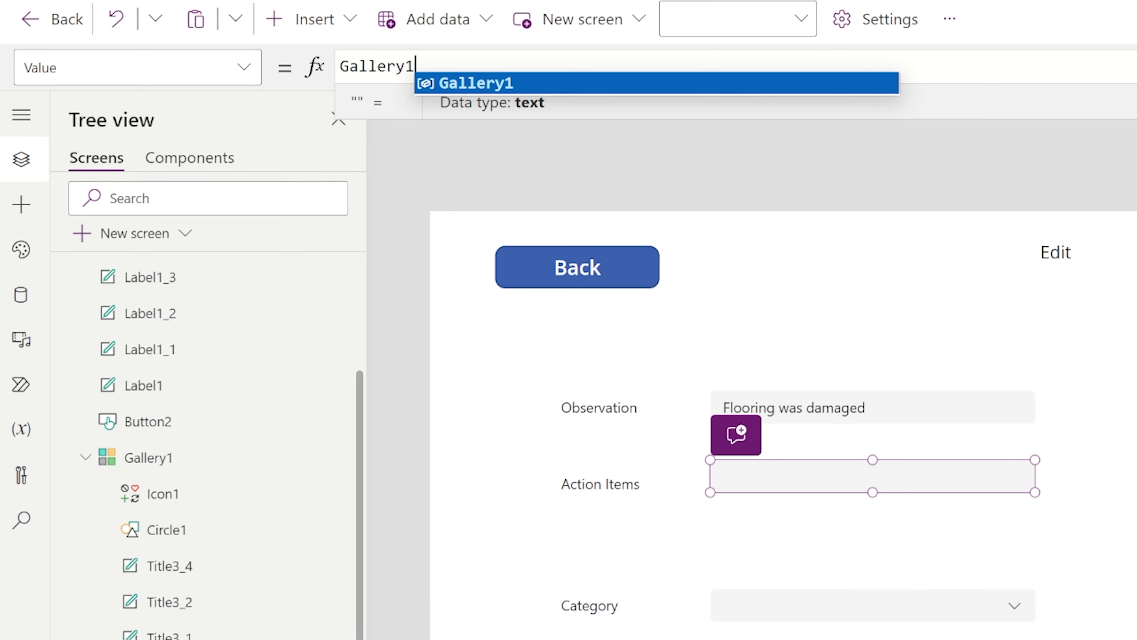
{"action": "type", "text": ".Selected.A"}
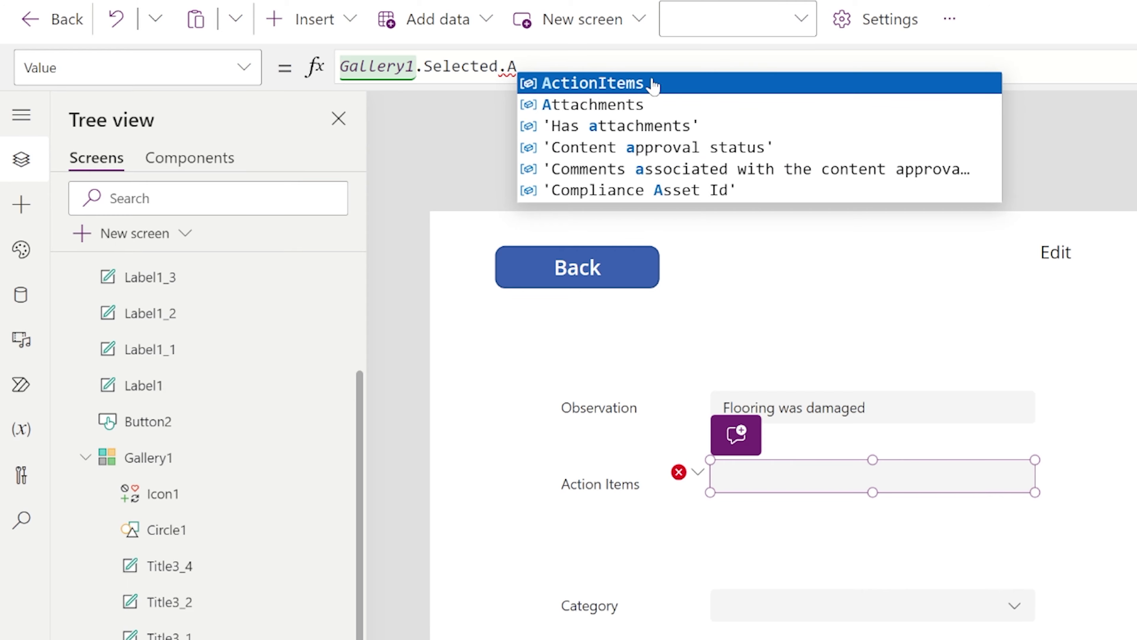
{"action": "key", "text": "Tab"}
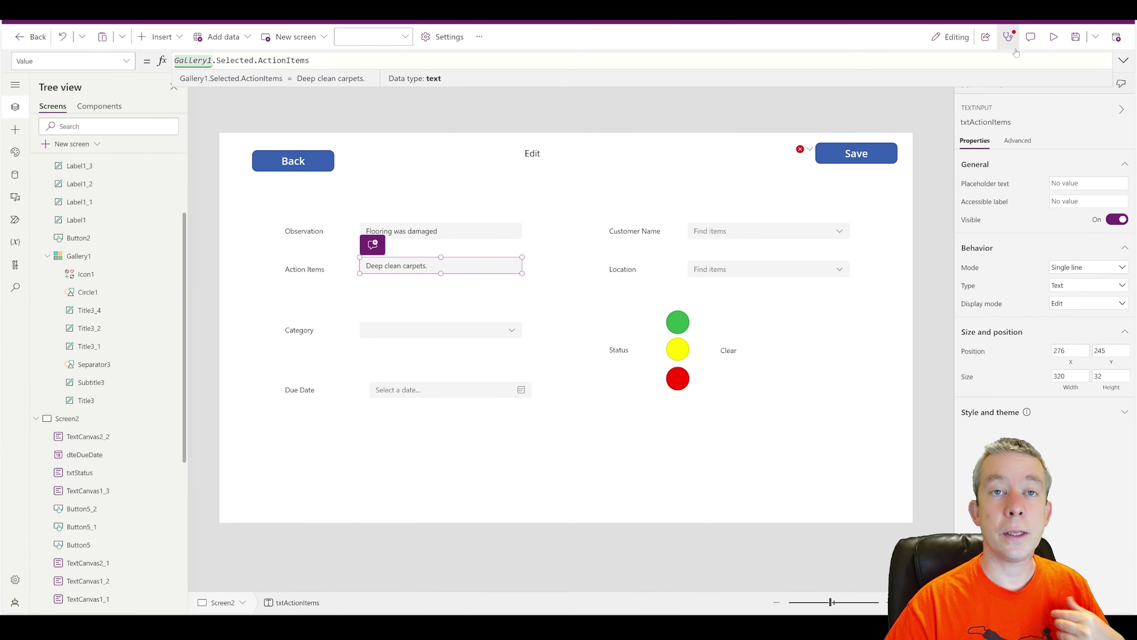
Step: Preview the inspections list, return to editing, and select the inspections gallery on Screen1
{"action": "left_click", "coordinate": [1053, 37]}
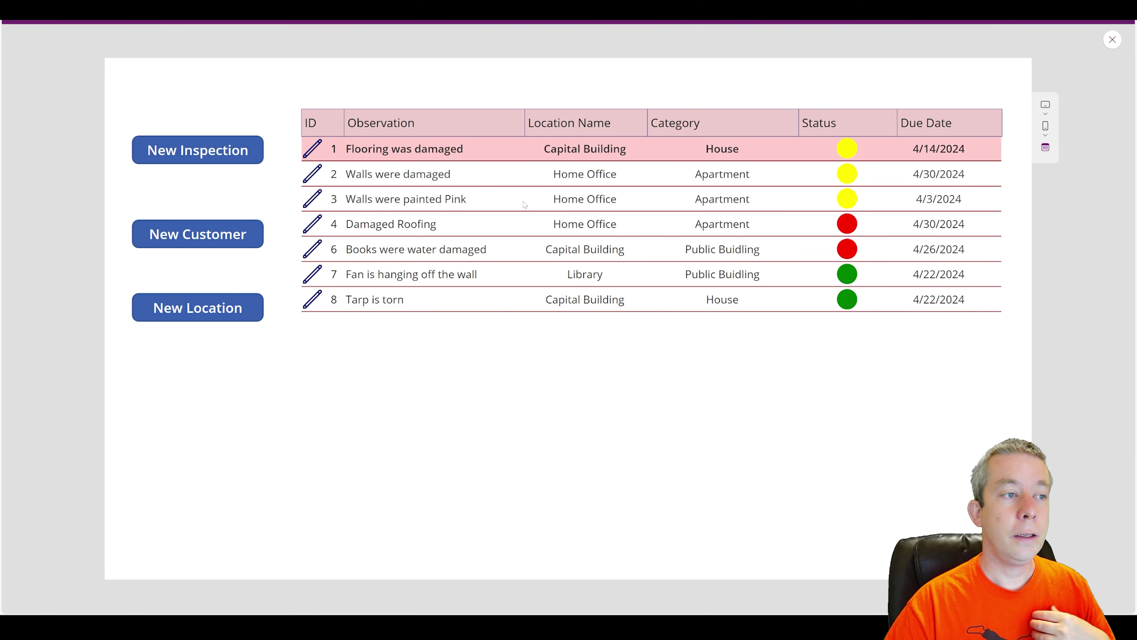
{"action": "left_click", "coordinate": [1113, 40]}
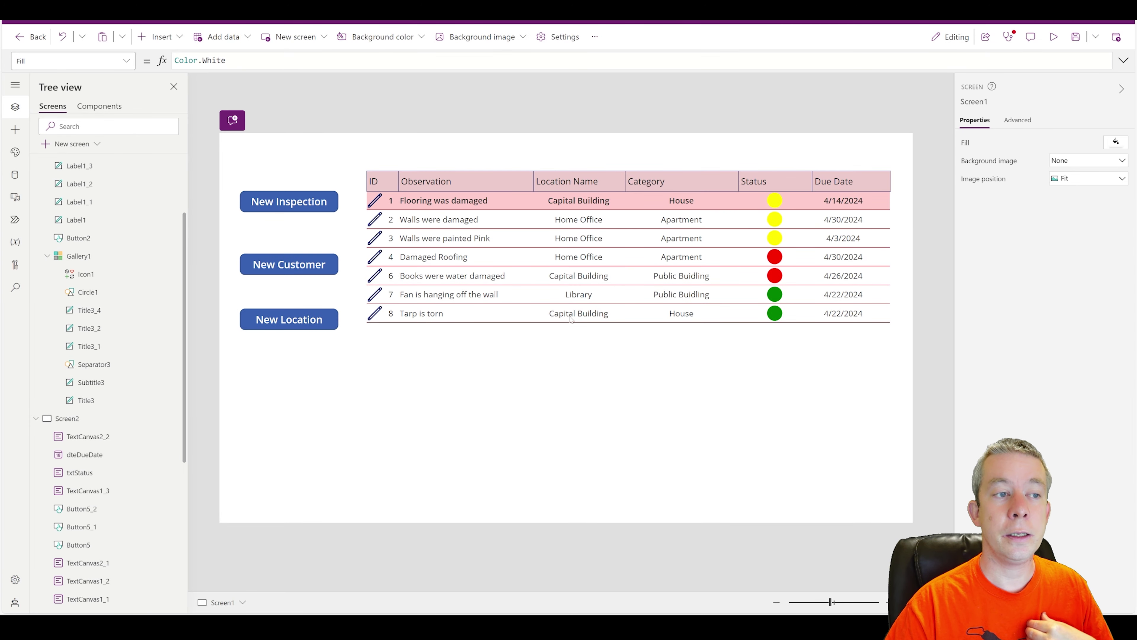
{"action": "left_click", "coordinate": [573, 341]}
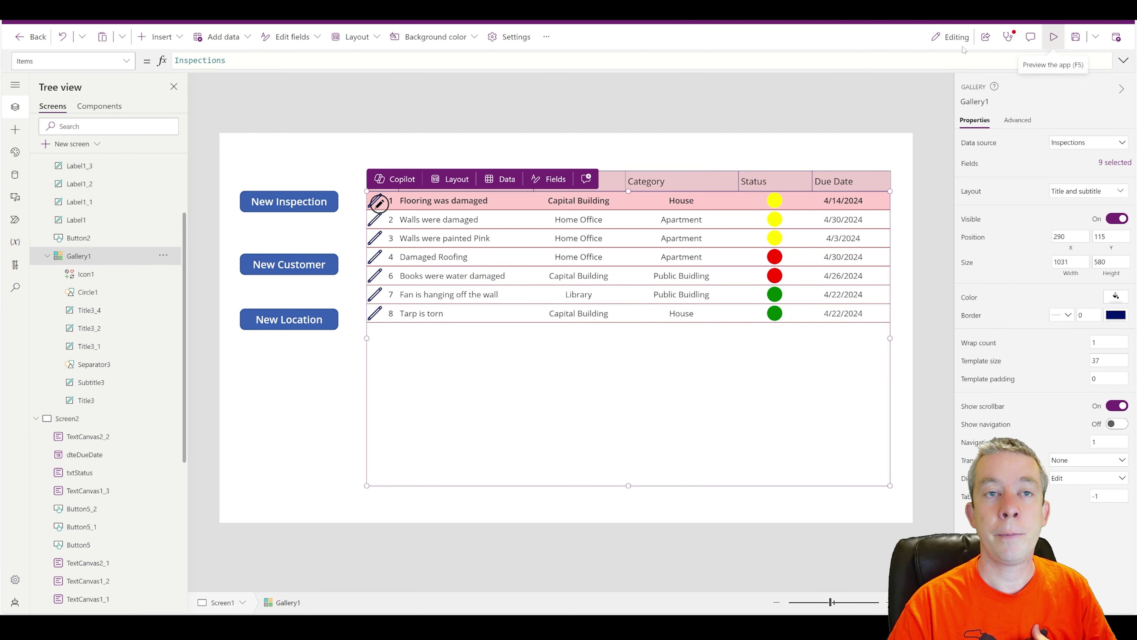
Step: Preview the app and select several different inspection rows to check how the gallery selection changes
{"action": "left_click", "coordinate": [1053, 38]}
{"action": "left_click", "coordinate": [555, 193]}
{"action": "left_click", "coordinate": [553, 174]}
{"action": "left_click", "coordinate": [561, 216]}
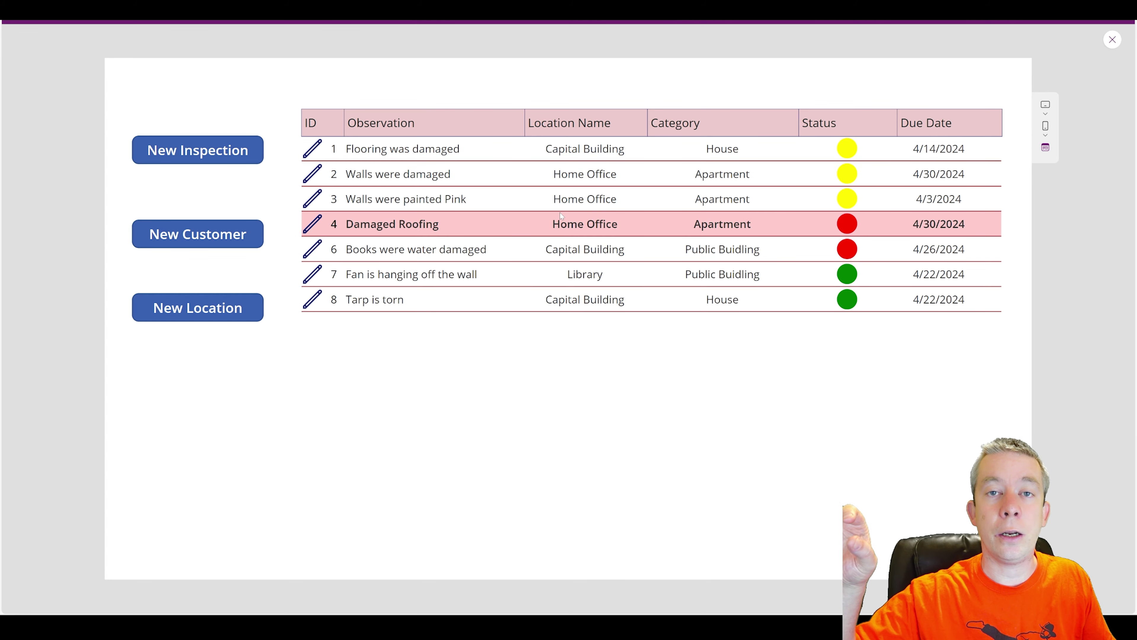
Step: Open inspection 1 for editing, go back, and open inspection 2 to compare their Observation and Action Items defaults
{"action": "left_click", "coordinate": [313, 152]}
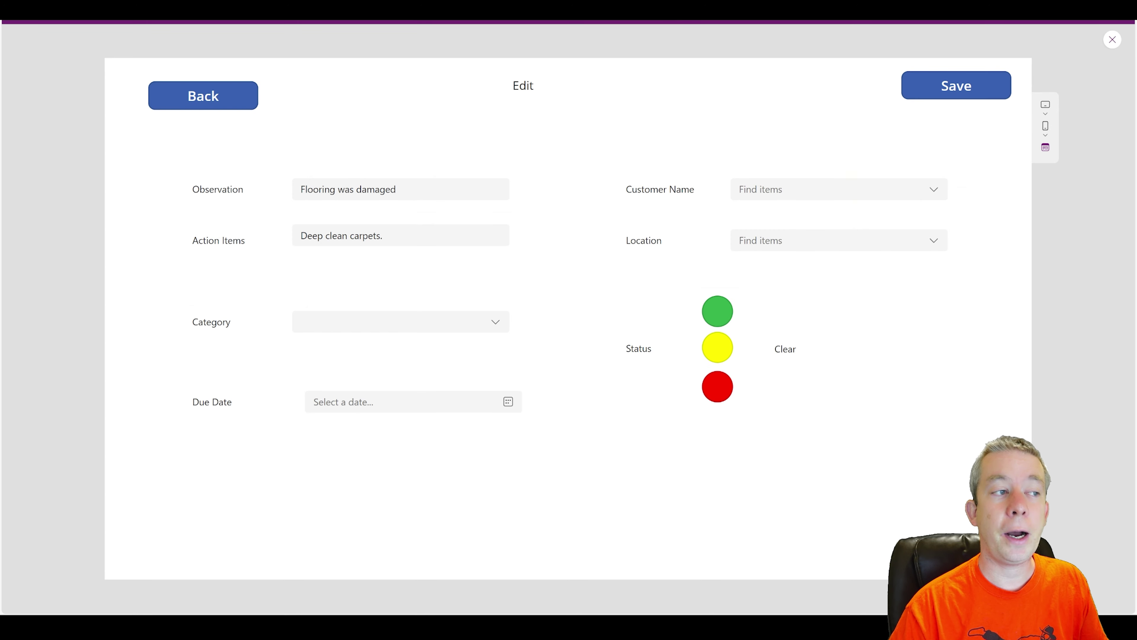
{"action": "left_click", "coordinate": [219, 96]}
{"action": "left_click", "coordinate": [314, 178]}
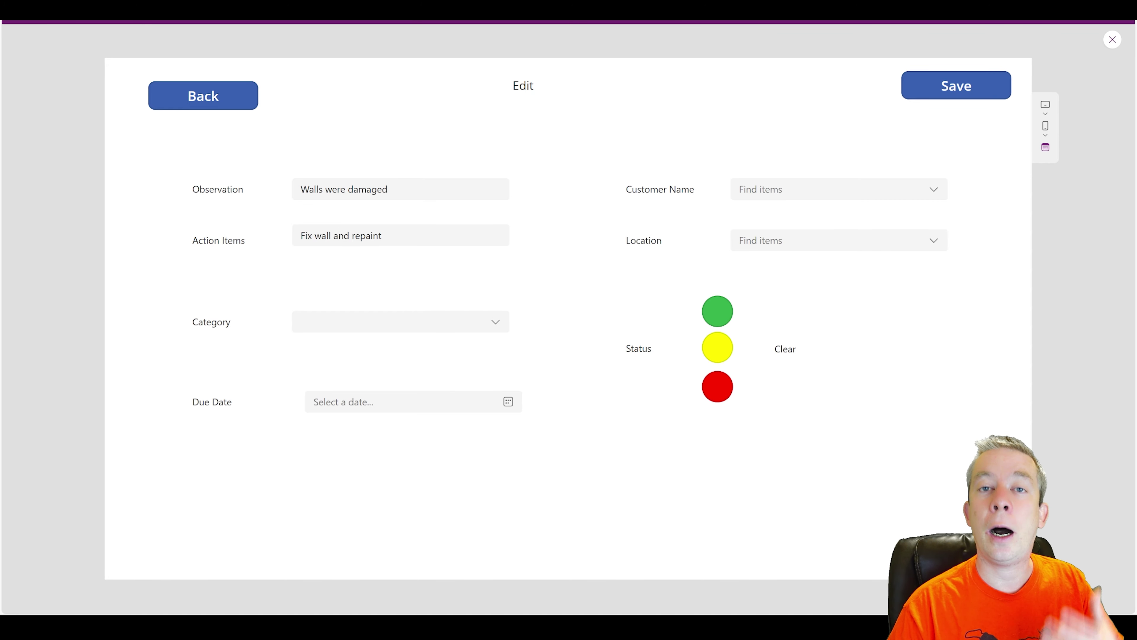
Step: Return to editing and select the Observation input on Screen2 to review its Value formula
{"action": "left_click", "coordinate": [1113, 40]}
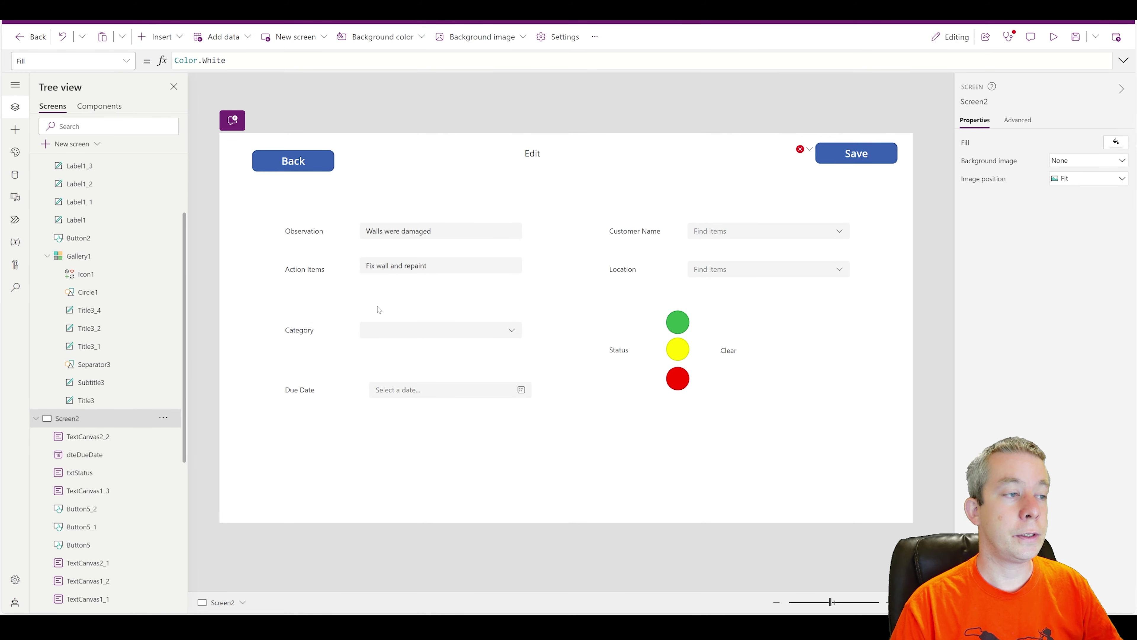
{"action": "left_click", "coordinate": [421, 338]}
{"action": "left_click", "coordinate": [405, 231]}
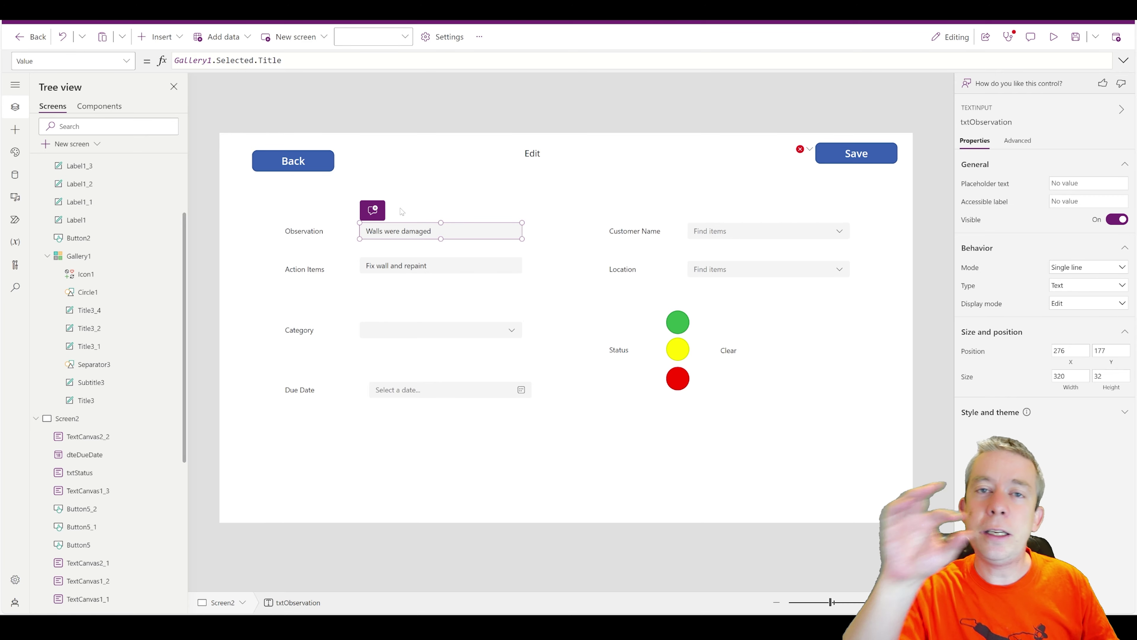
Step: Preview the app and open a new inspection to check which defaults its Observation and Action Items inputs get
{"action": "left_click", "coordinate": [1054, 37]}
{"action": "left_click", "coordinate": [203, 95]}
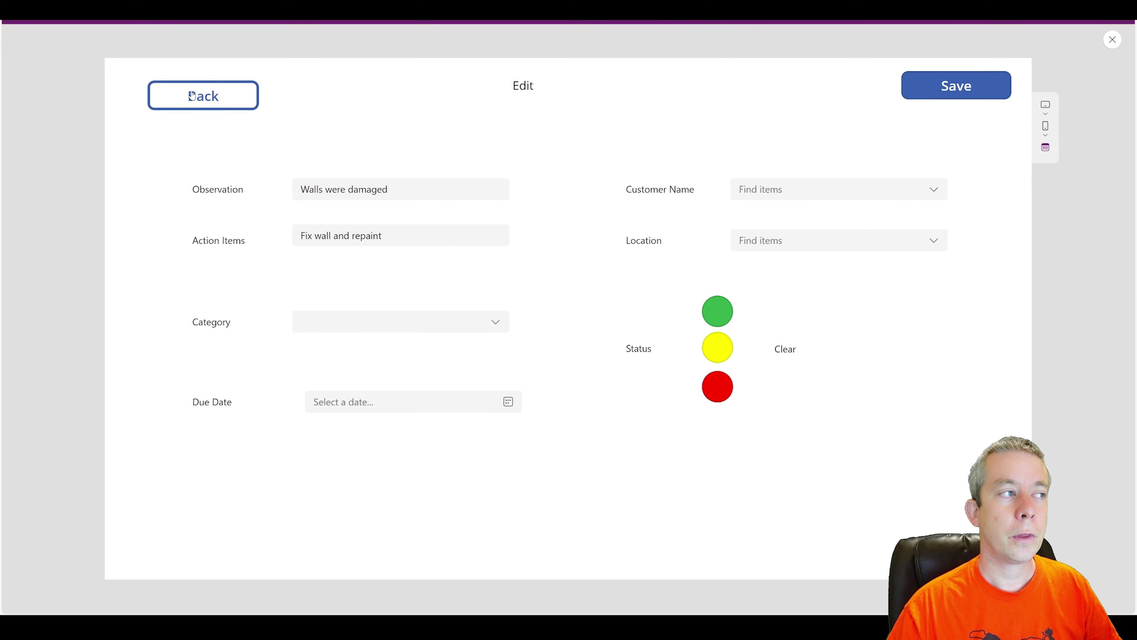
{"action": "left_click", "coordinate": [188, 153]}
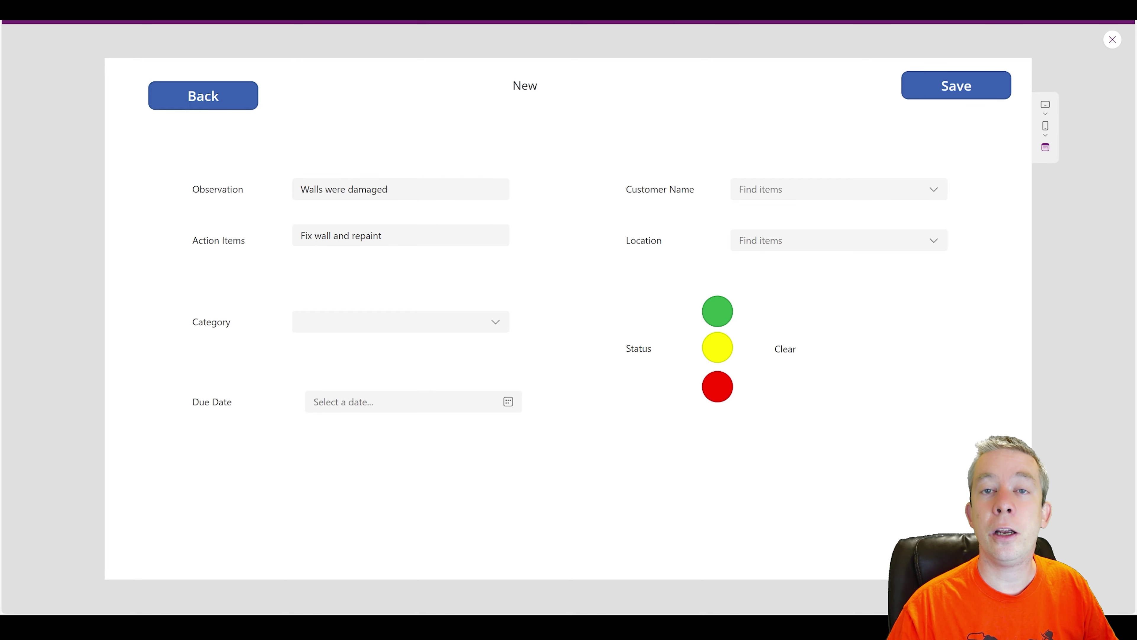
{"action": "double_click", "coordinate": [523, 85]}
{"action": "left_click", "coordinate": [222, 104]}
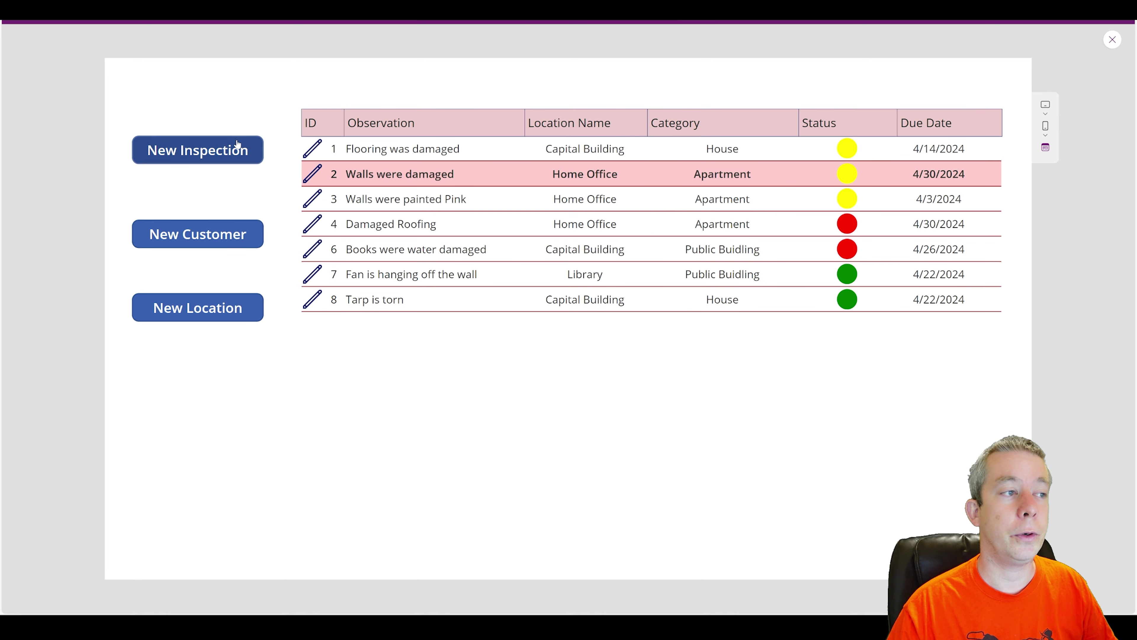
{"action": "left_click", "coordinate": [209, 153]}
{"action": "left_click", "coordinate": [1112, 39]}
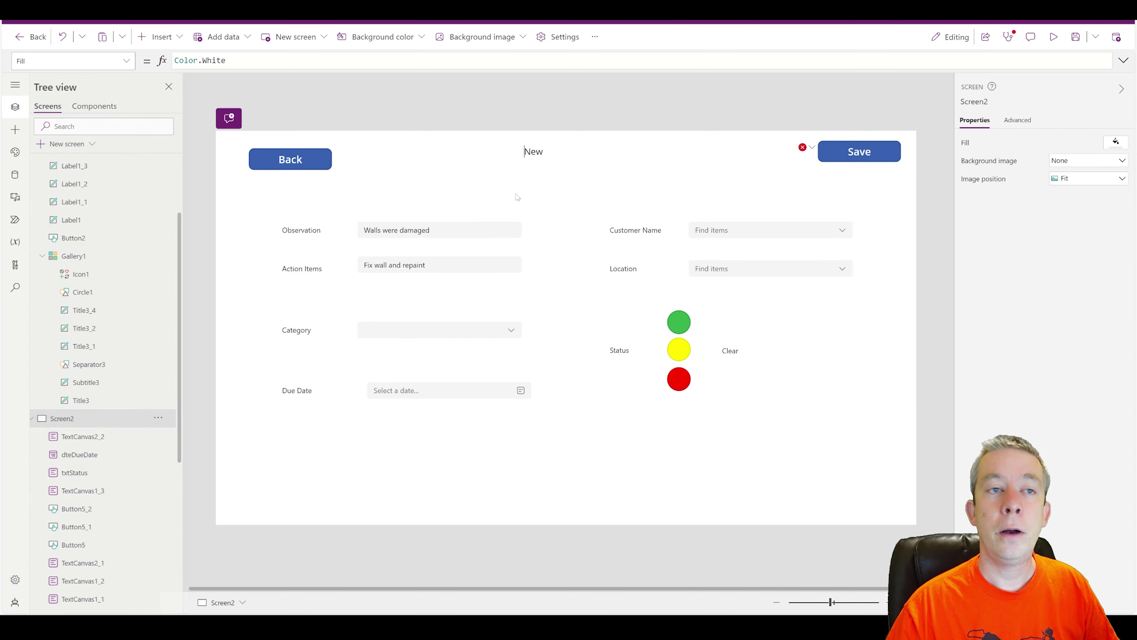
Step: Set the Observation input's Value property to If(varInspectionForm="New","",Gallery1.Selected.Title)
{"action": "left_click", "coordinate": [416, 229]}
{"action": "left_click", "coordinate": [176, 60]}
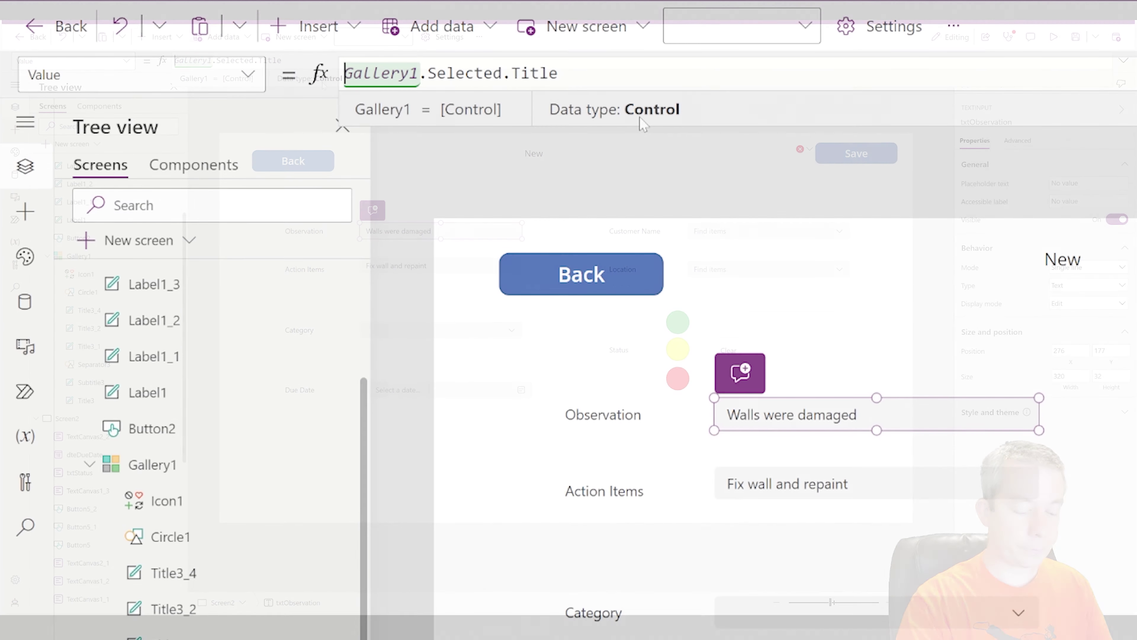
{"action": "type", "text": "If(var"}
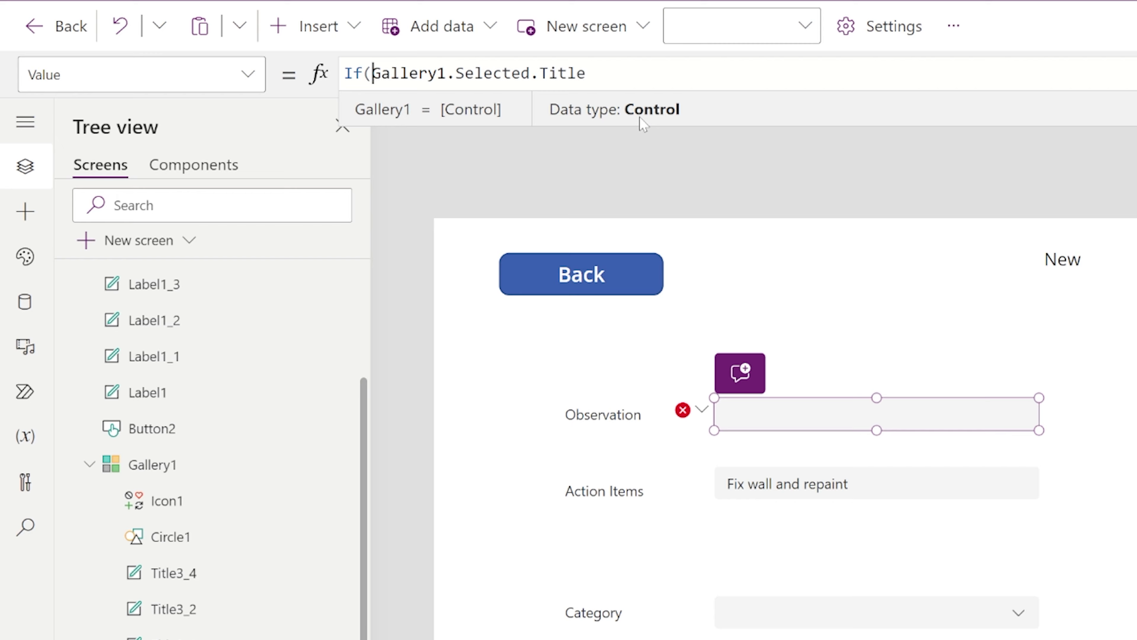
{"action": "key", "text": "Tab"}
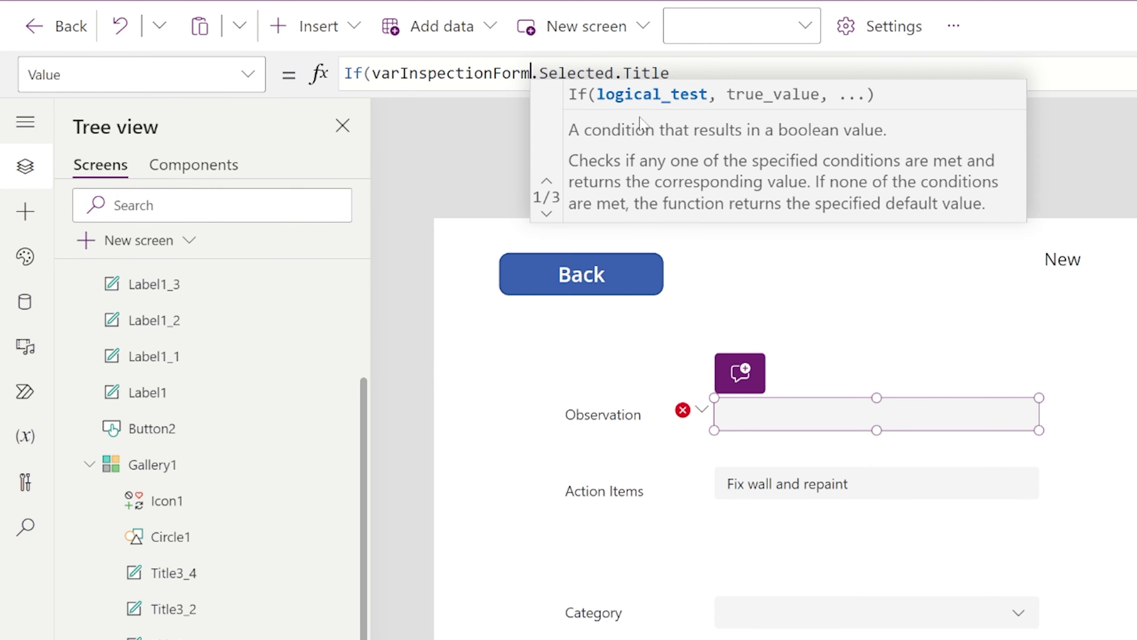
{"action": "type", "text": "=\"New\","}
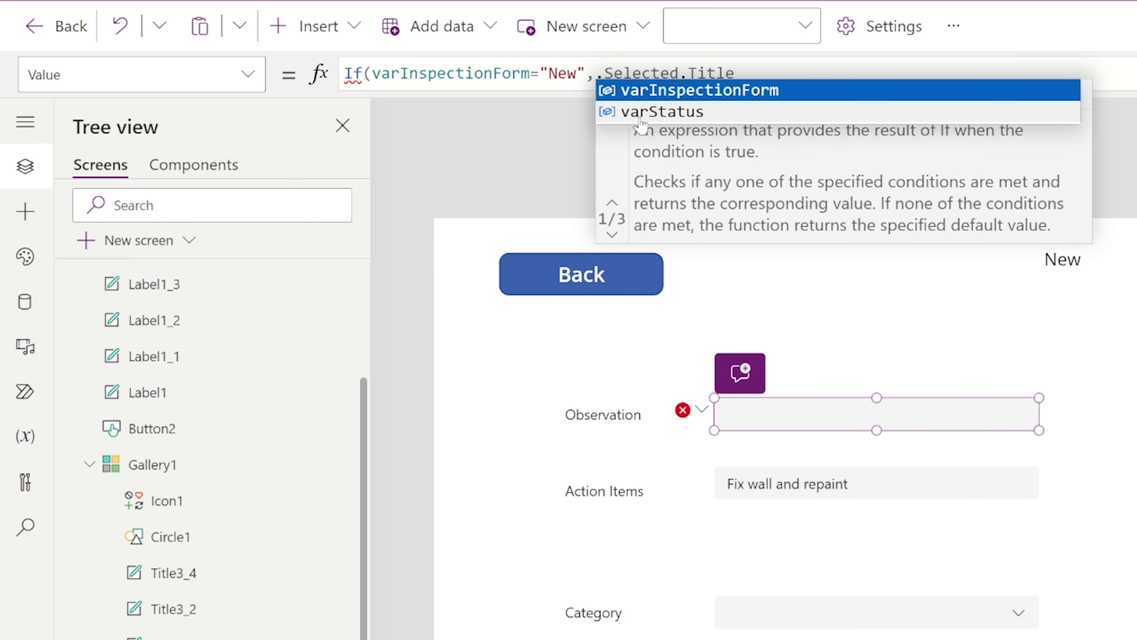
{"action": "type", "text": "\"\","}
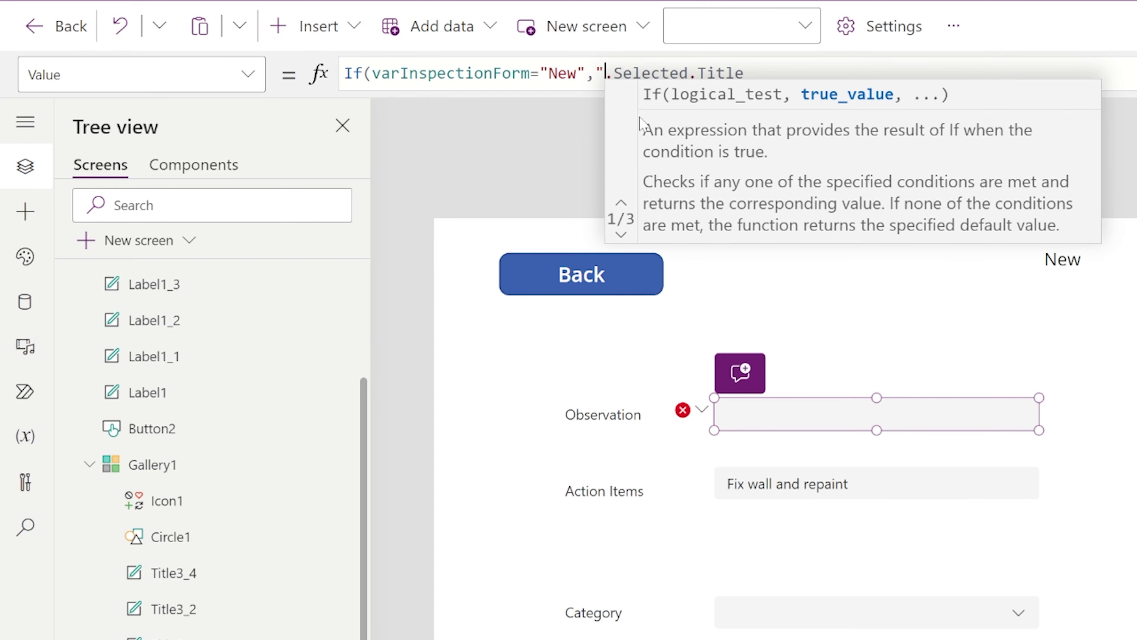
{"action": "type", "text": "Gallery1"}
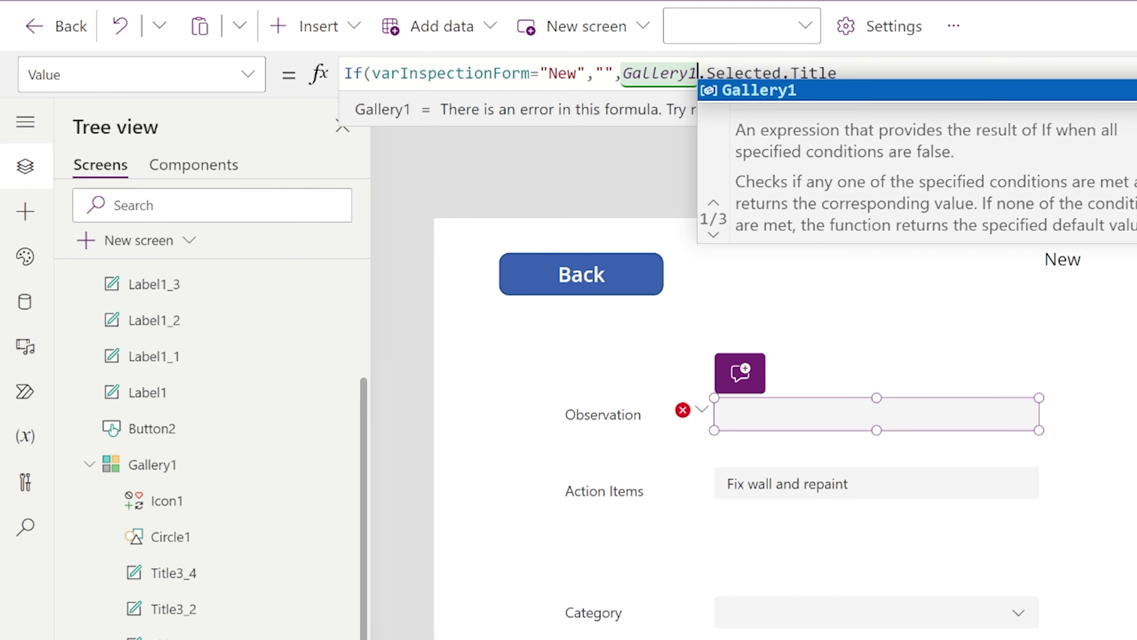
{"action": "left_click", "coordinate": [838, 74]}
{"action": "type", "text": ")"}
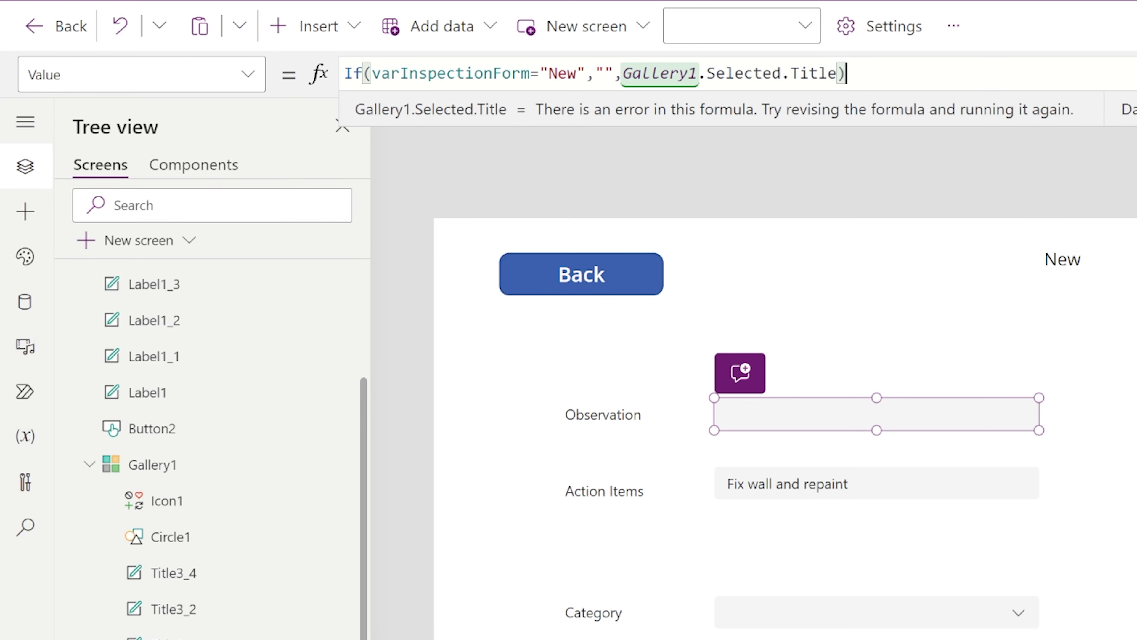
Step: Preview inspection 1 and a new inspection to compare their Observation defaults, and review the Gallery1.Selected.Title part of the input's formula
{"action": "key", "text": "F5"}
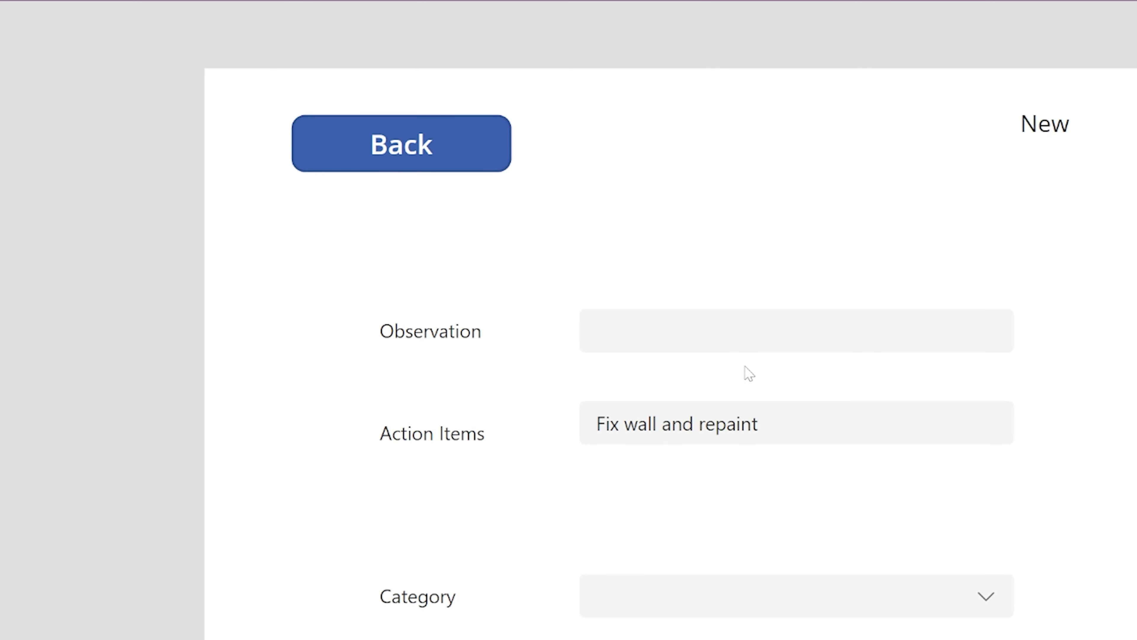
{"action": "left_click", "coordinate": [394, 163]}
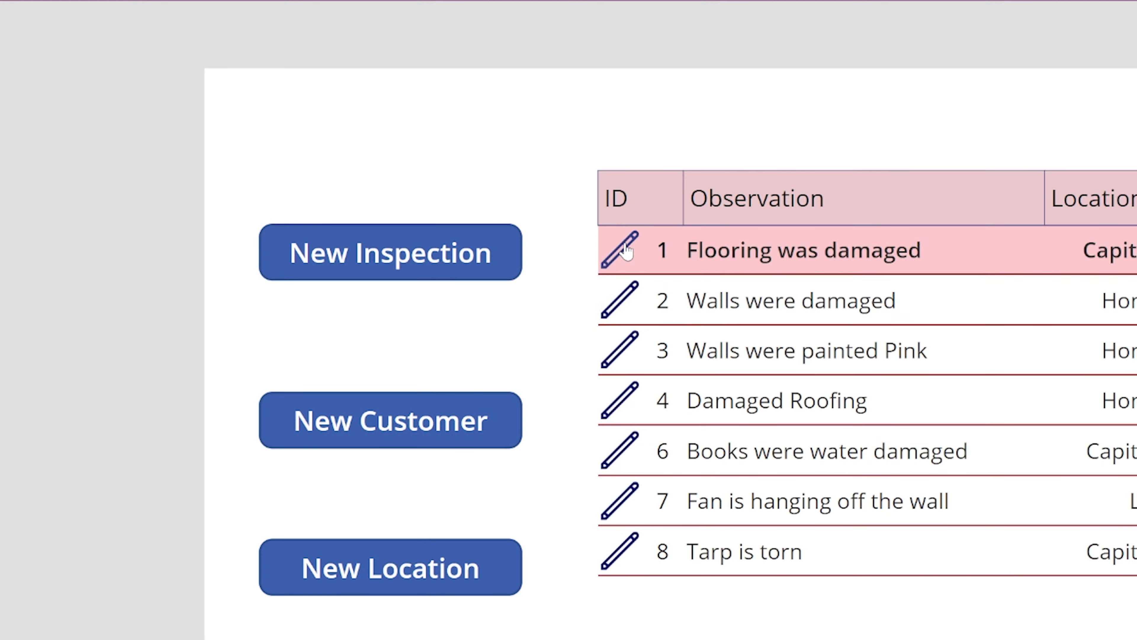
{"action": "left_click", "coordinate": [625, 249]}
{"action": "left_click", "coordinate": [426, 160]}
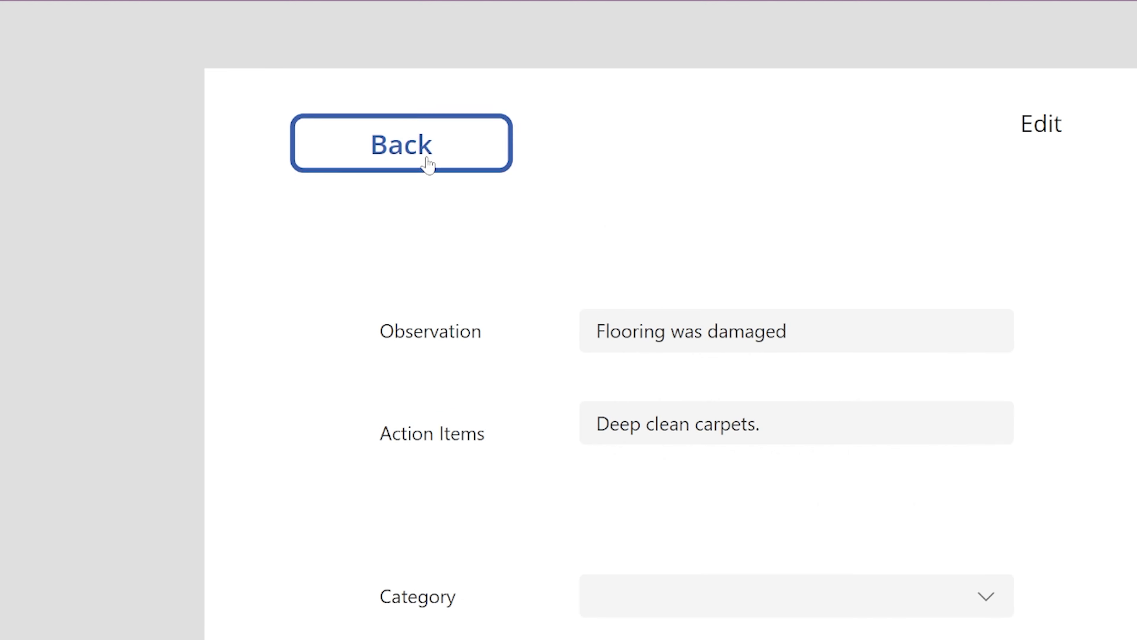
{"action": "left_click", "coordinate": [398, 256]}
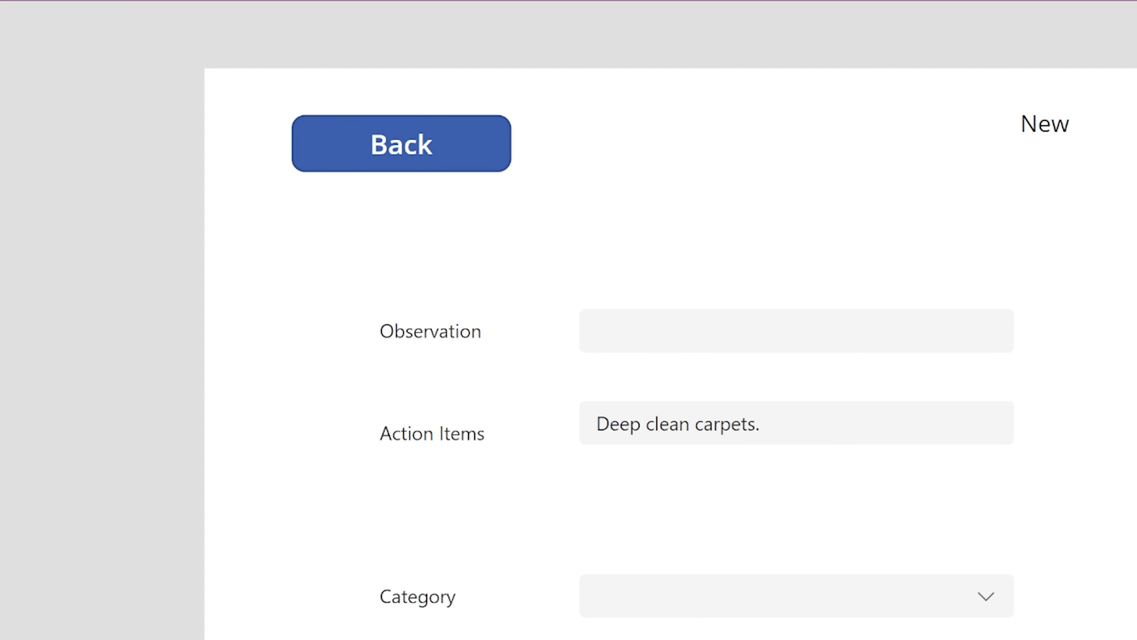
{"action": "double_click", "coordinate": [1045, 123]}
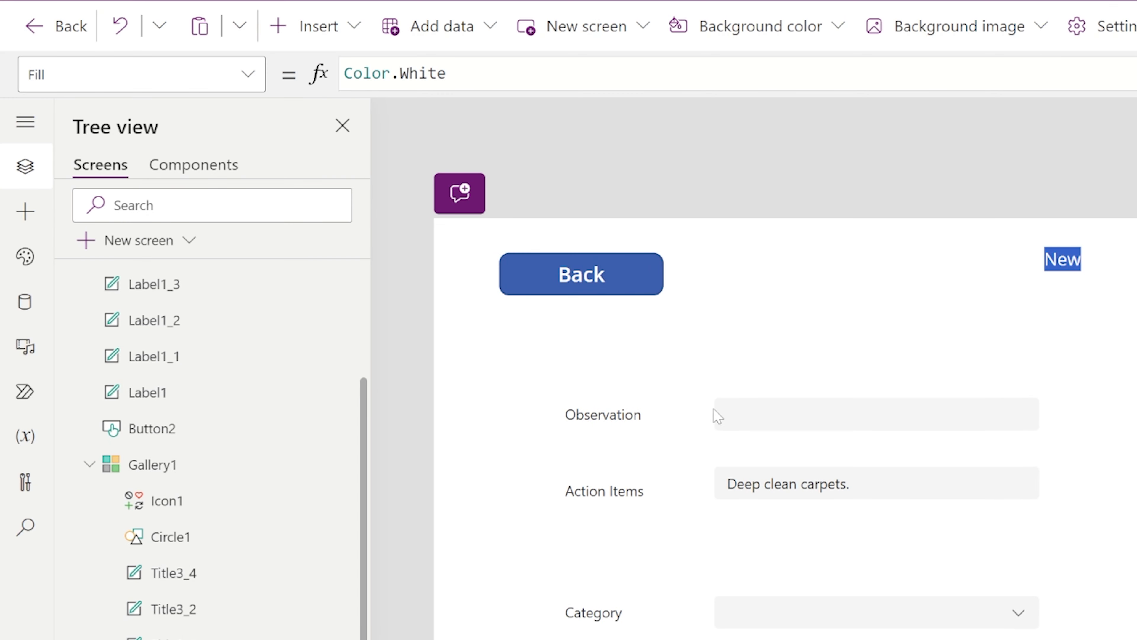
{"action": "left_click", "coordinate": [582, 325]}
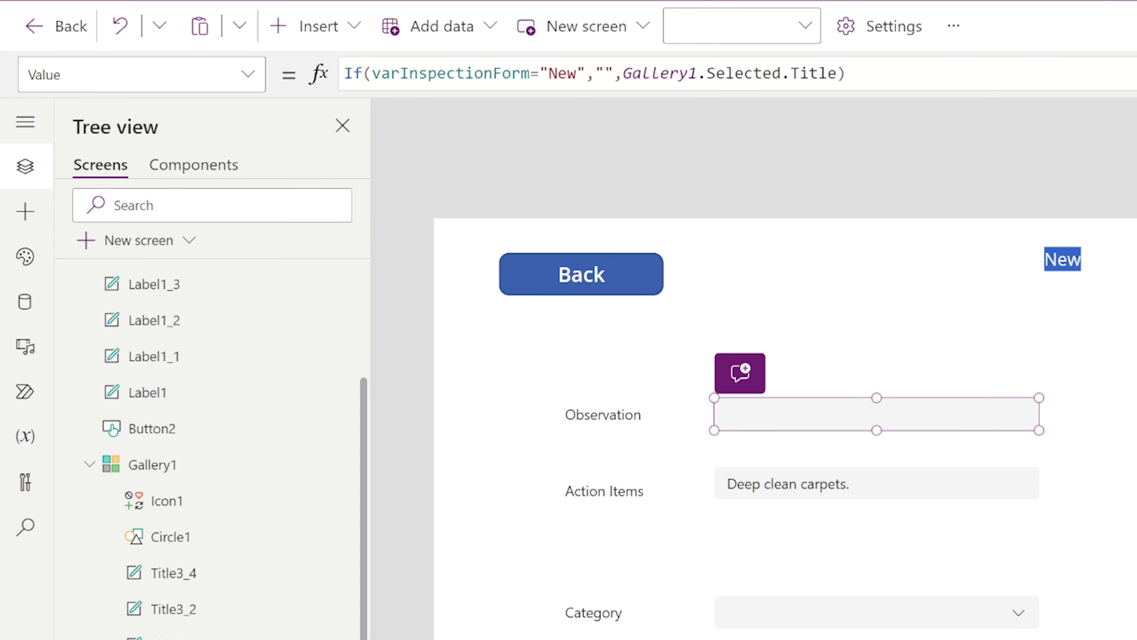
{"action": "left_click_drag", "start_coordinate": [623, 73], "coordinate": [836, 73]}
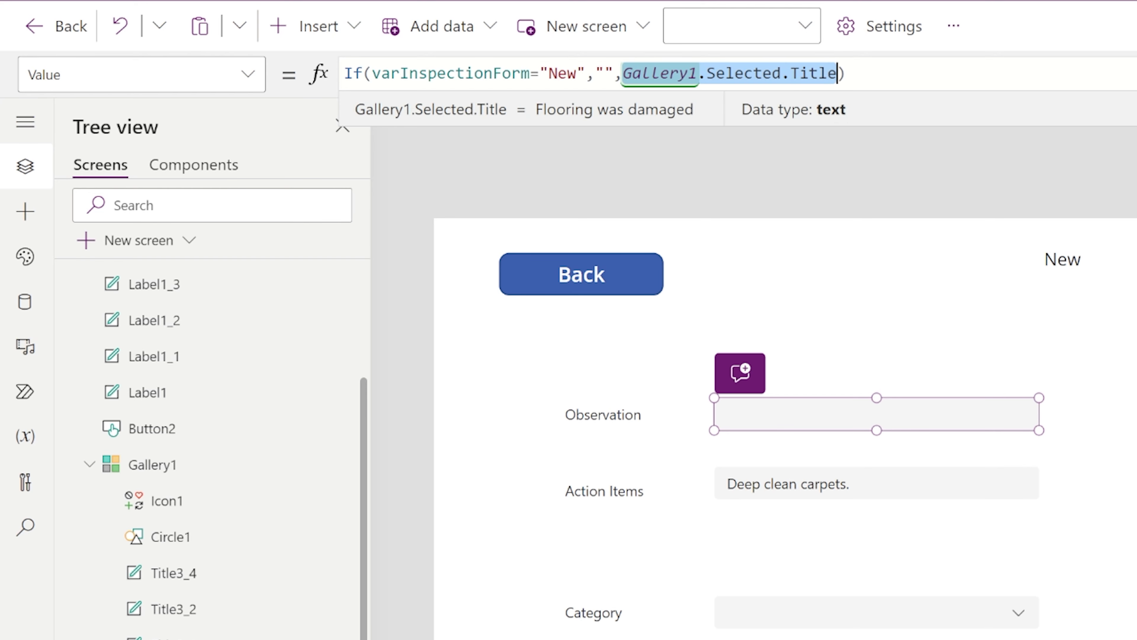
Step: Set the Action Items input's Value property to If(varInspectionForm="New","",Gallery1.Selected.ActionItems)
{"action": "left_click", "coordinate": [769, 489]}
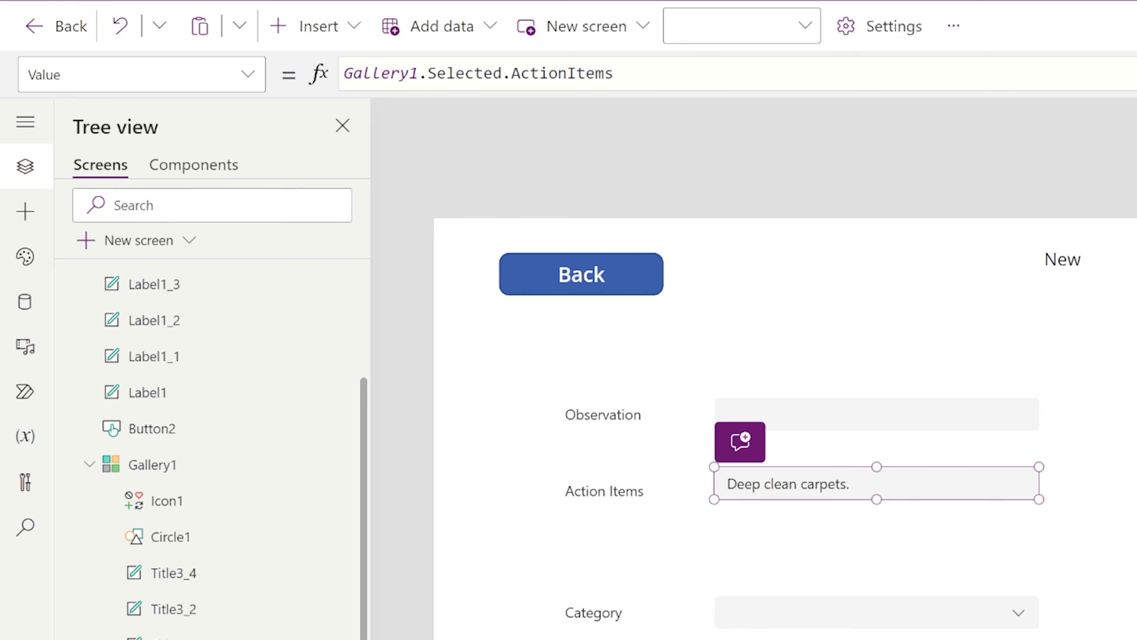
{"action": "left_click", "coordinate": [362, 58]}
{"action": "type", "text": "If("}
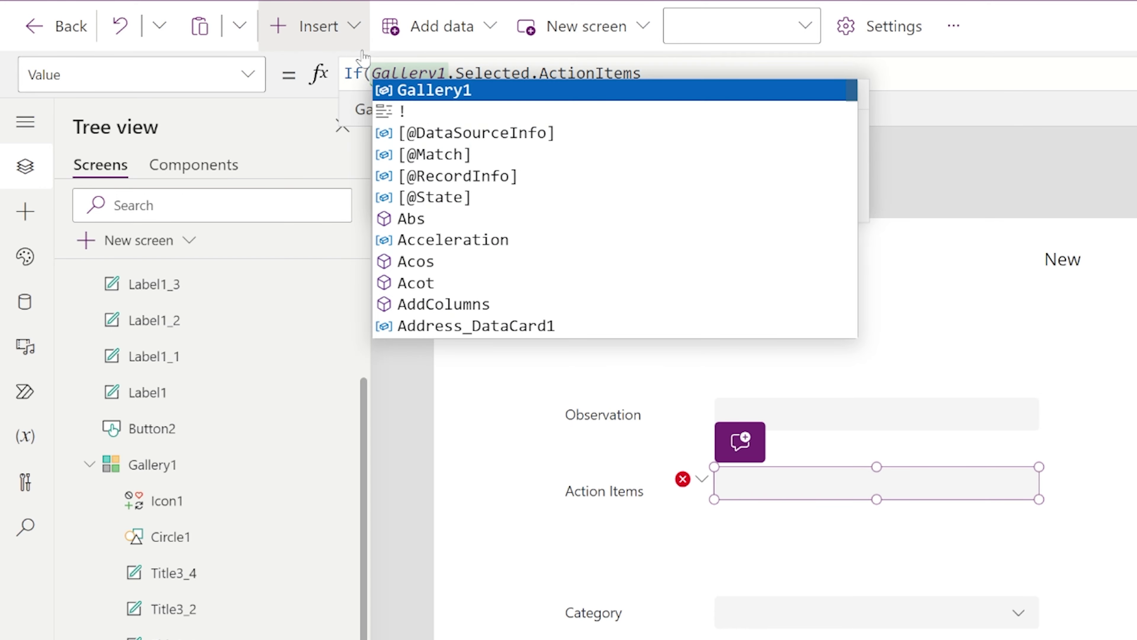
{"action": "type", "text": "var"}
{"action": "key", "text": "Tab"}
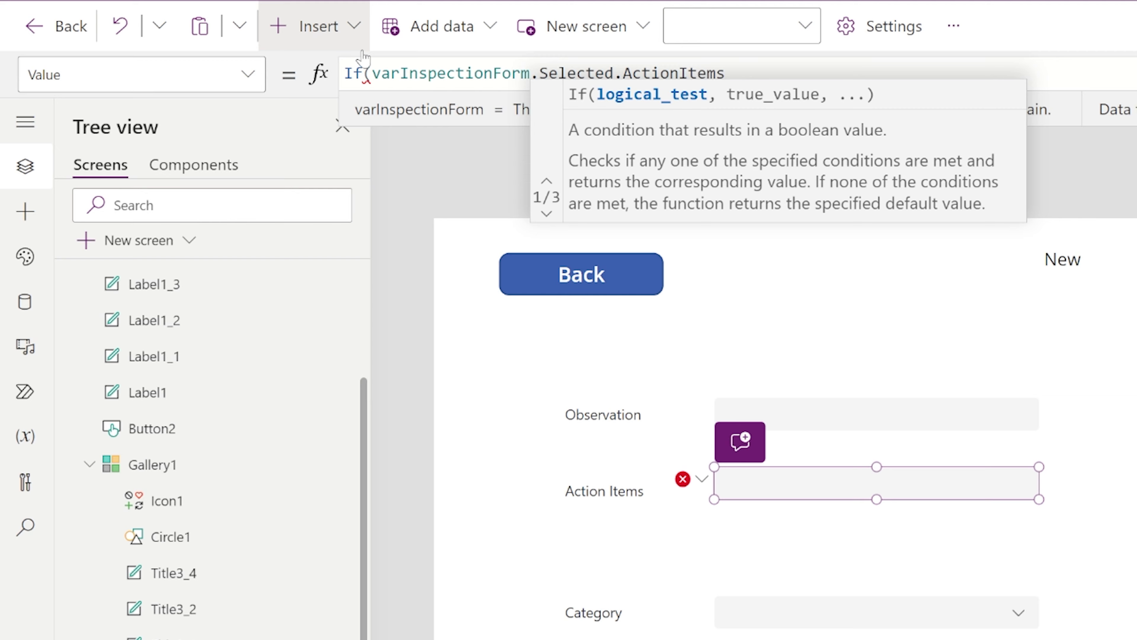
{"action": "type", "text": "=\"New\","}
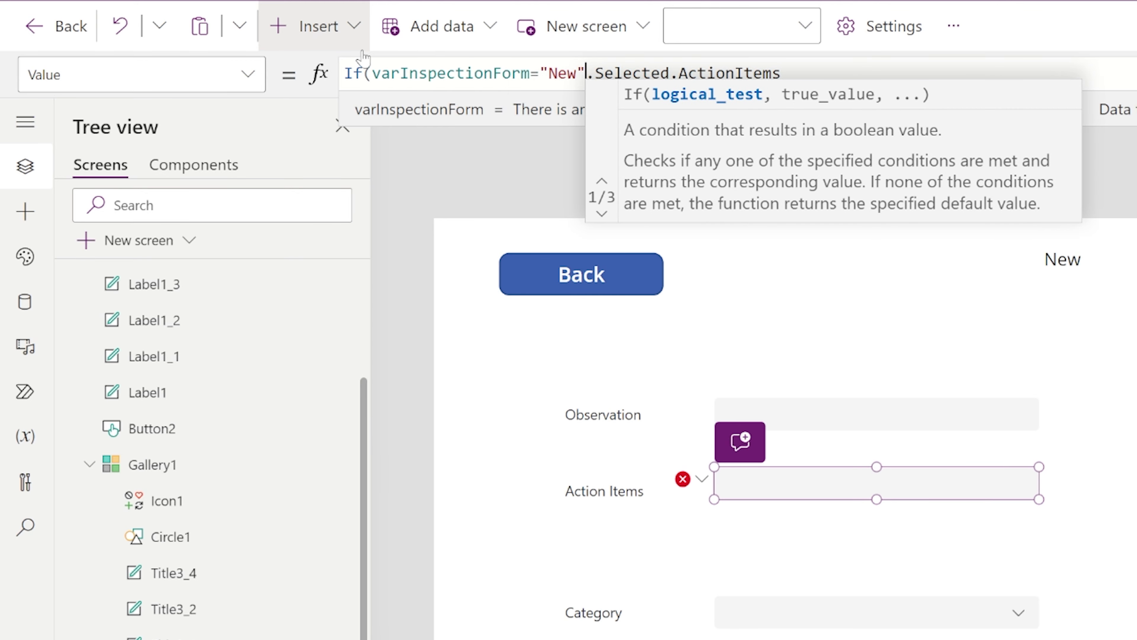
{"action": "type", "text": "\"\",Gal"}
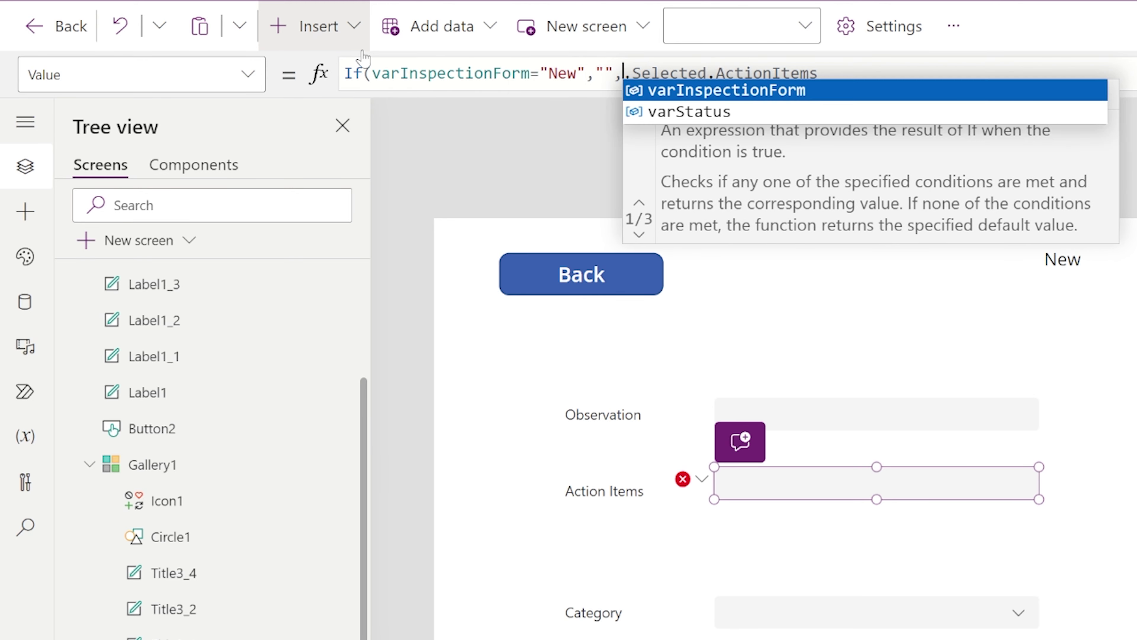
{"action": "type", "text": "lery1"}
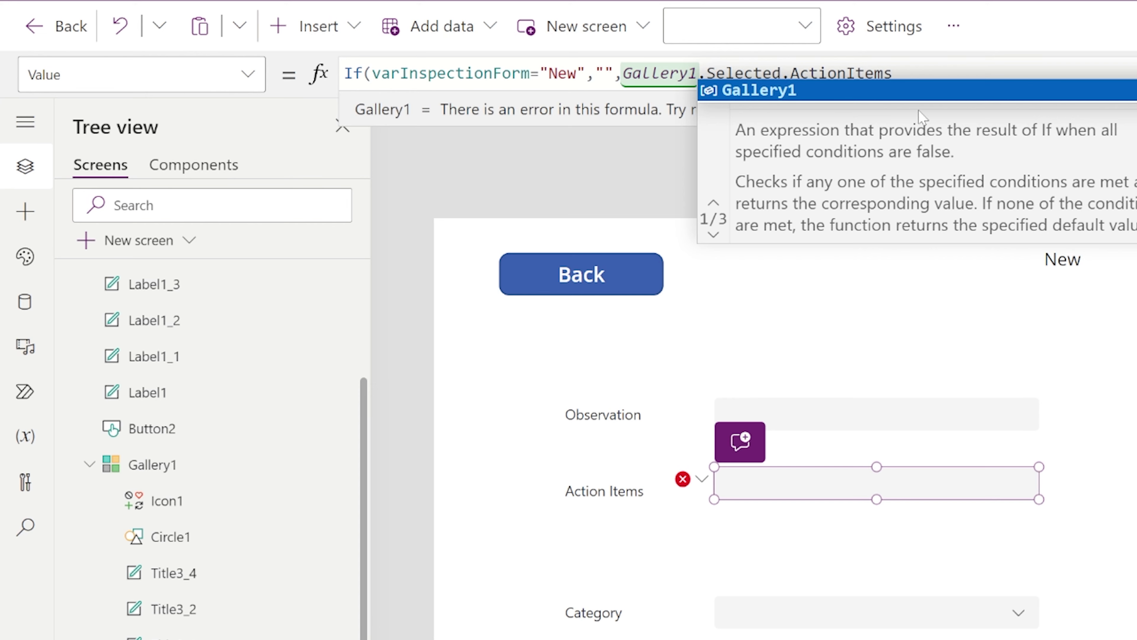
{"action": "left_click", "coordinate": [893, 74]}
{"action": "type", "text": ")"}
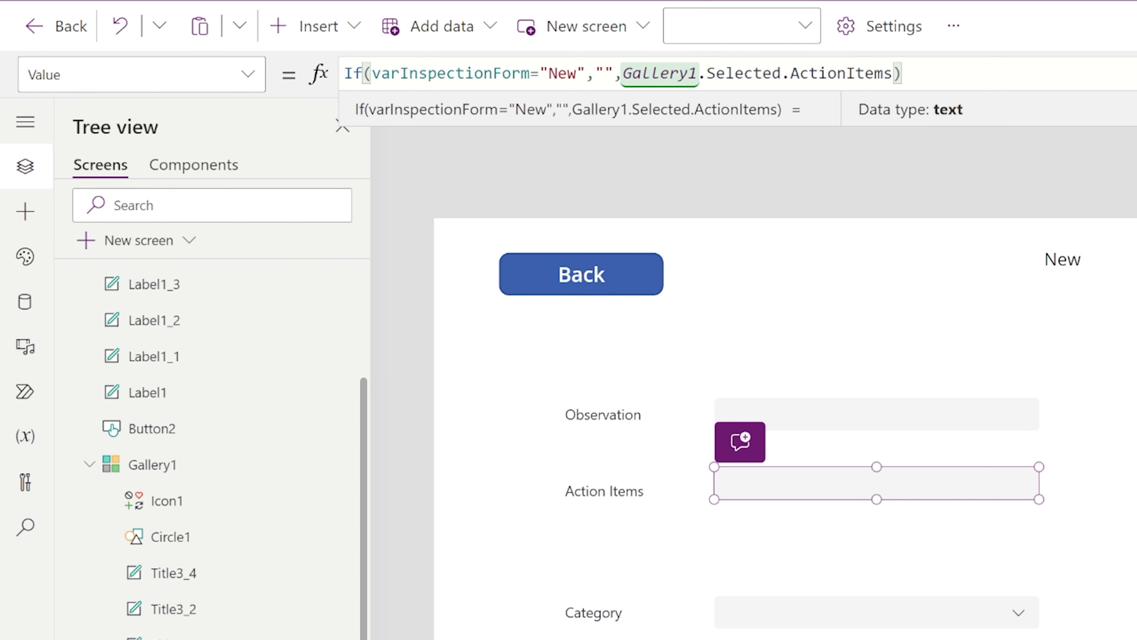
Step: Preview the new form and open inspection 1 for editing to check both text defaults, and return to editing
{"action": "key", "text": "F5"}
{"action": "left_click", "coordinate": [398, 150]}
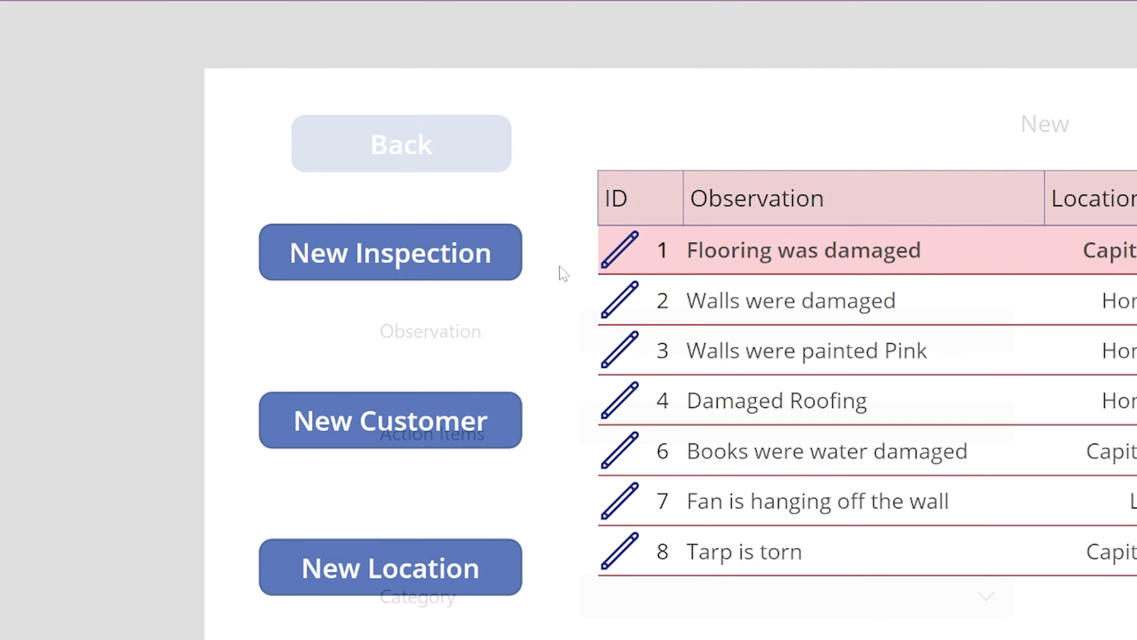
{"action": "left_click", "coordinate": [620, 250]}
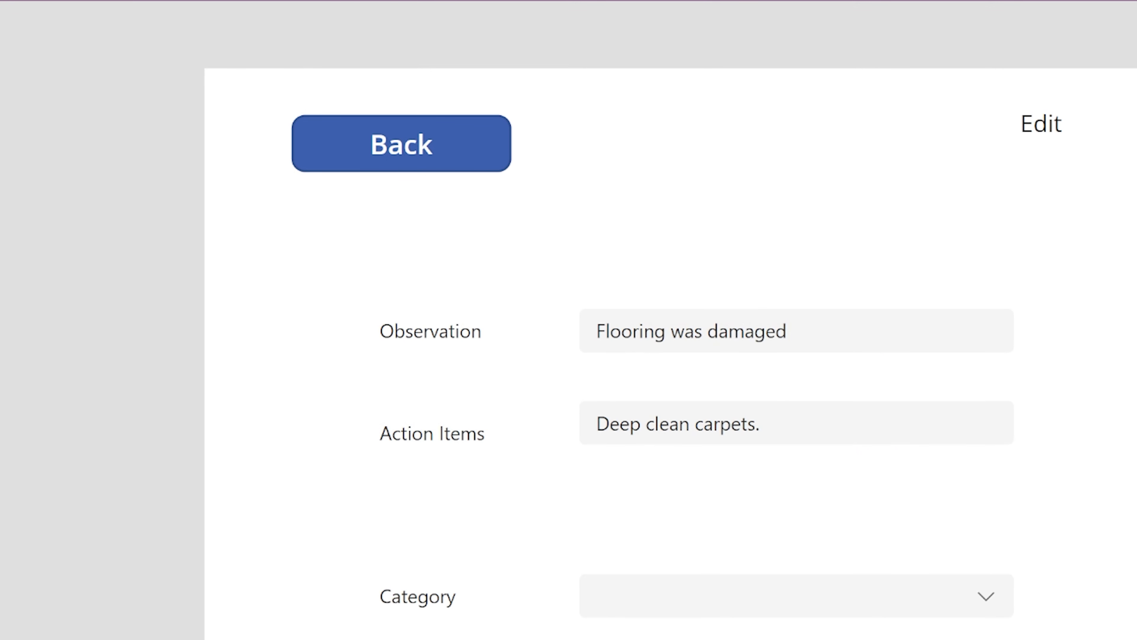
{"action": "key", "text": "Escape"}
Step: Select the Category combo box on Screen2
{"action": "left_click", "coordinate": [767, 622]}
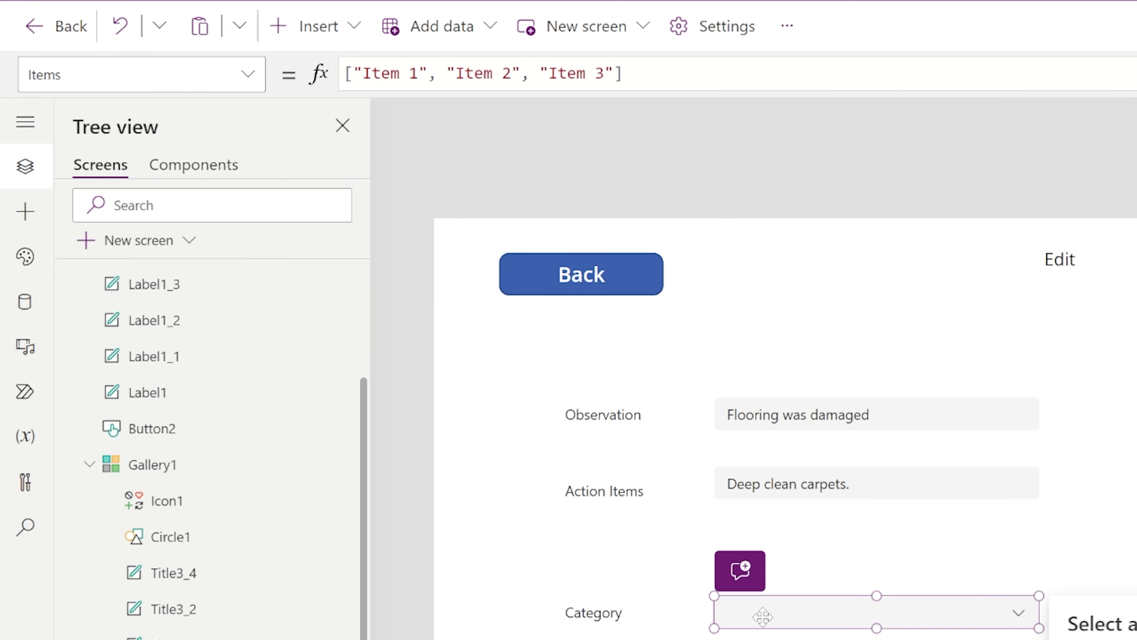